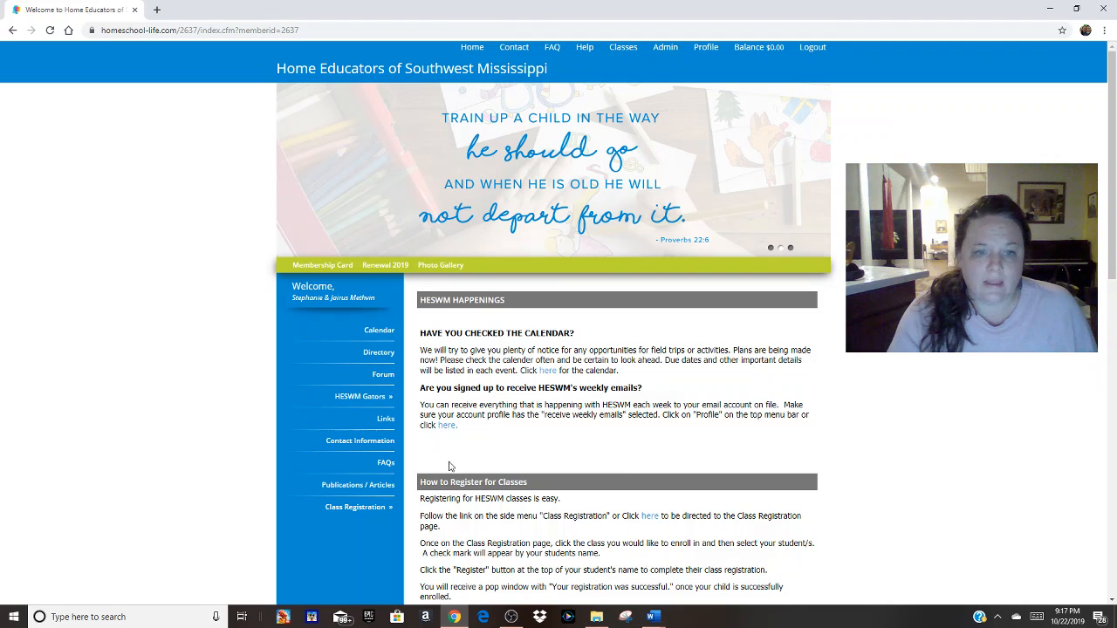
# Step: Open the account profile for editing and enter the account password in the Confirm Password field
pyautogui.click(707, 49)
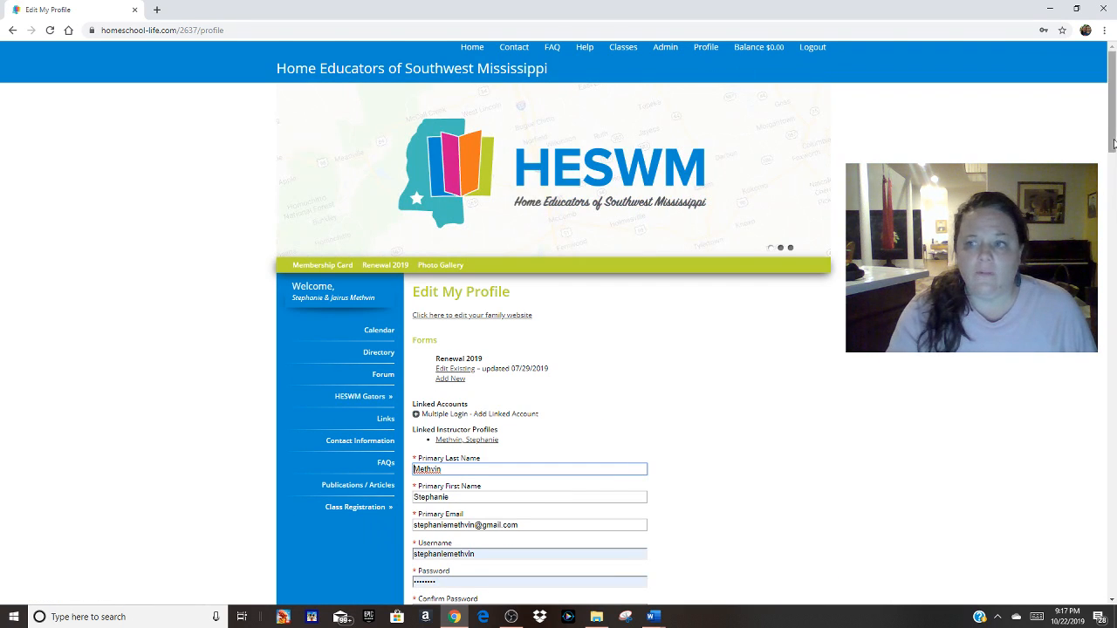
pyautogui.scroll(-3, 1109, 166)
pyautogui.scroll(-1, 1113, 188)
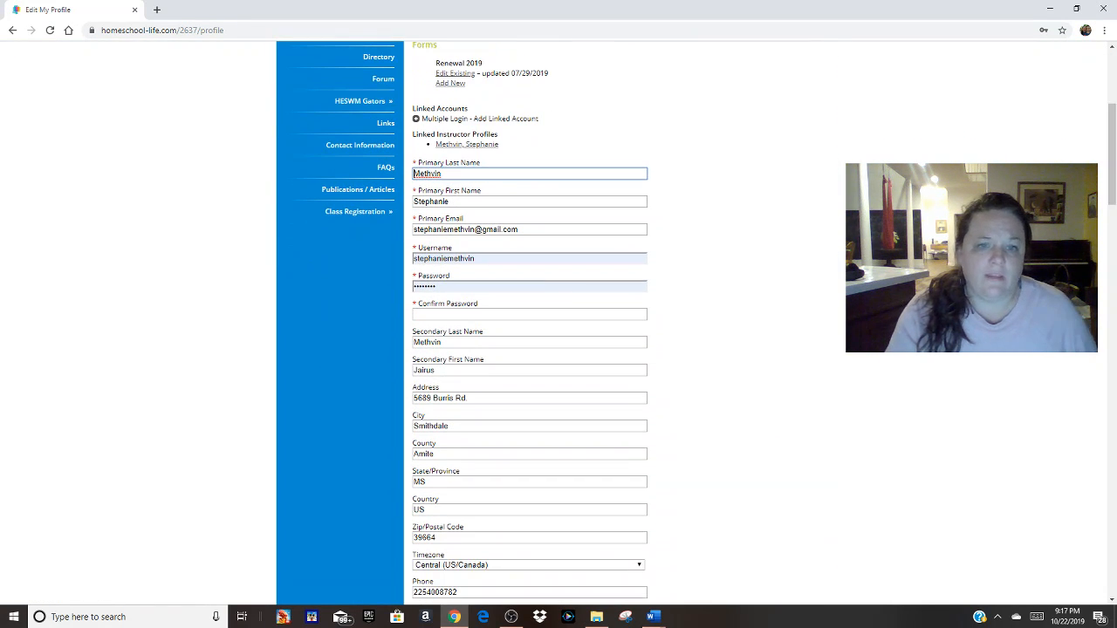
pyautogui.click(453, 316)
pyautogui.write('••')
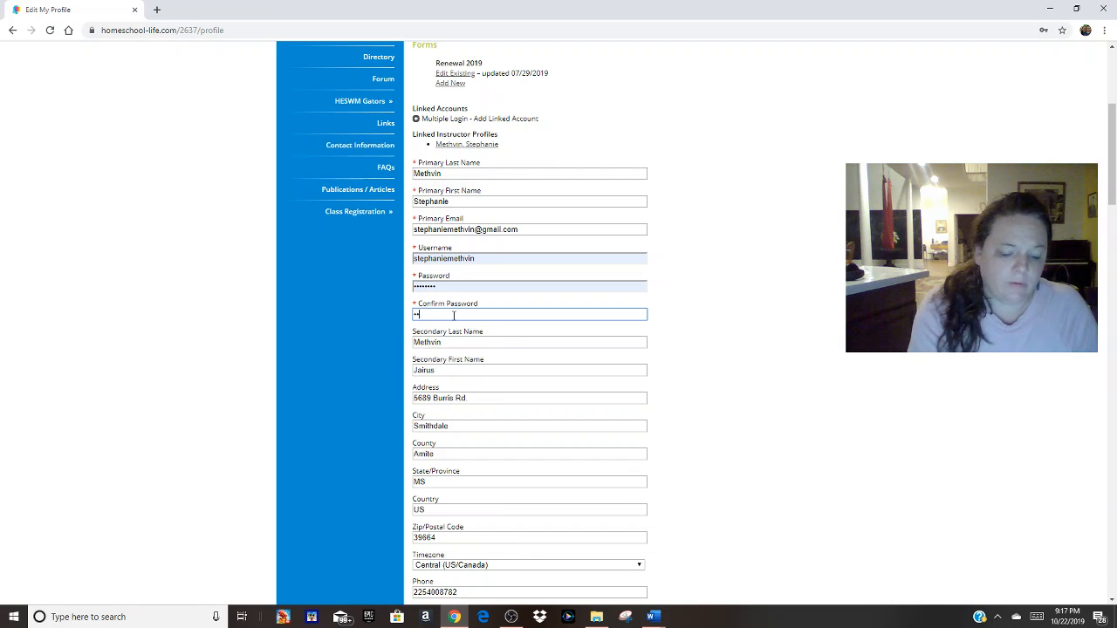
# Step: Review the children's login fields in the profile and save the profile changes
pyautogui.moveTo(1113, 130); pyautogui.dragTo(1113, 199)
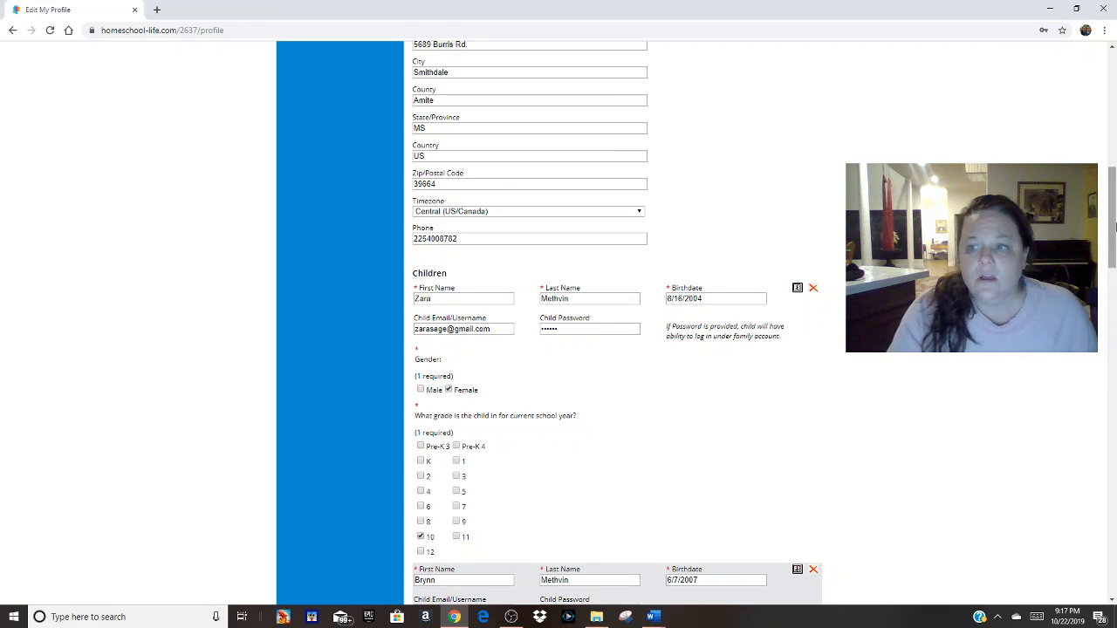
pyautogui.moveTo(1111, 231); pyautogui.dragTo(1111, 301)
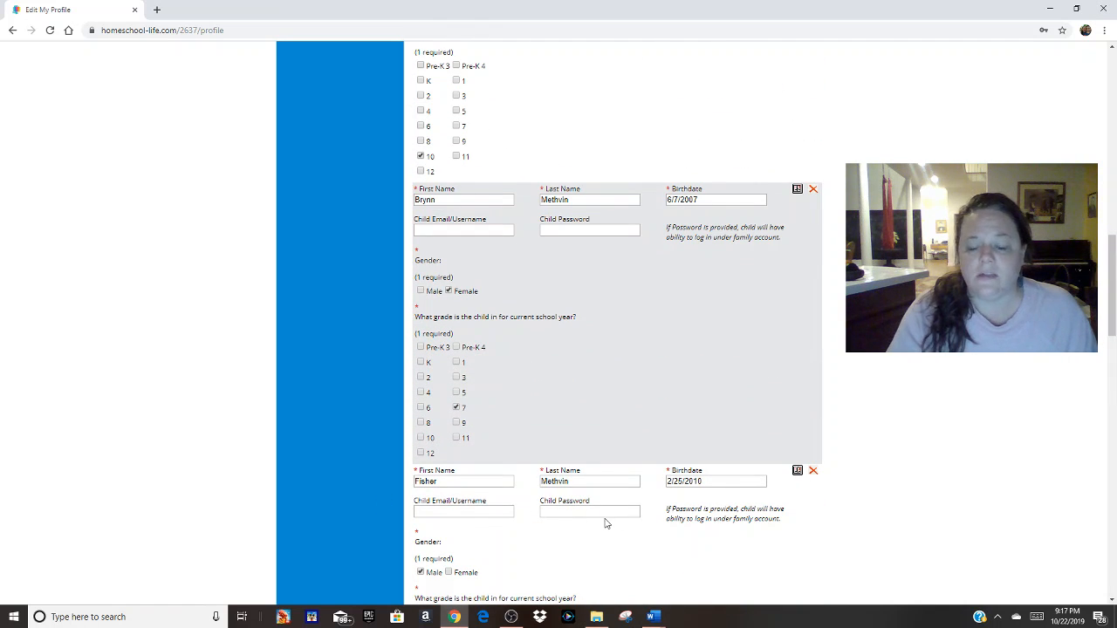
pyautogui.moveTo(1108, 319); pyautogui.dragTo(1114, 259)
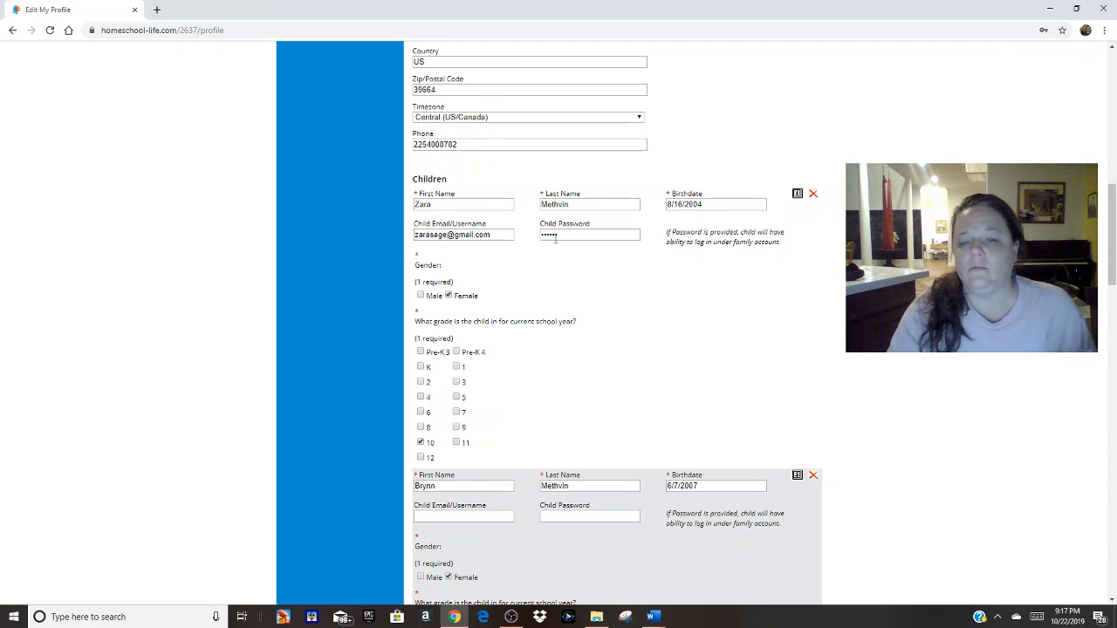
pyautogui.moveTo(1113, 205); pyautogui.dragTo(1109, 90)
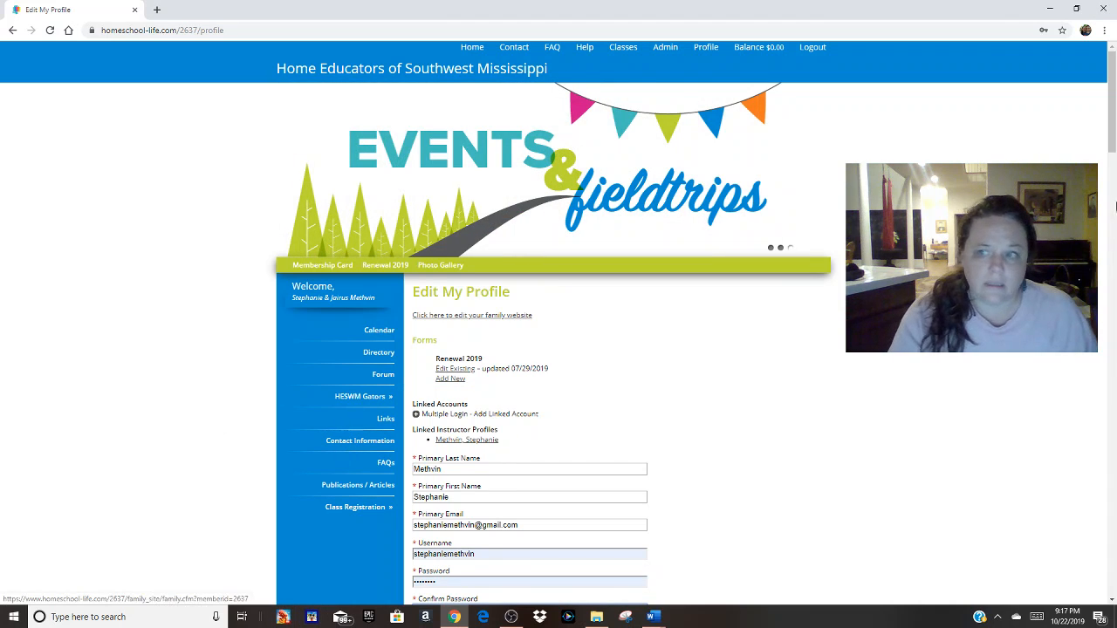
pyautogui.moveTo(1111, 122); pyautogui.dragTo(1111, 563)
pyautogui.click(622, 405)
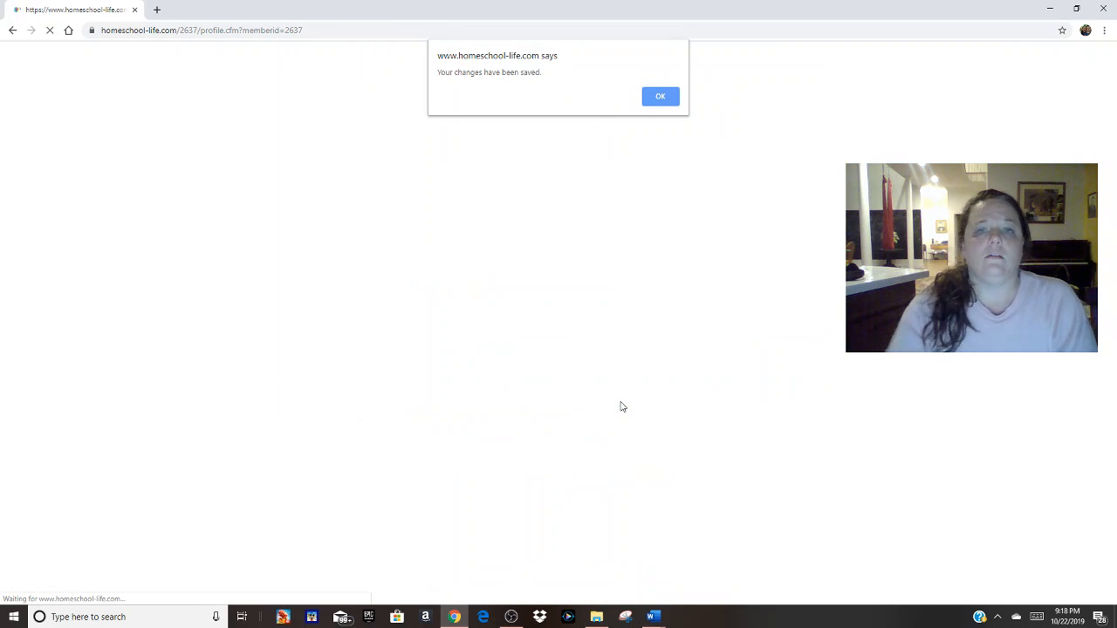
pyautogui.click(675, 100)
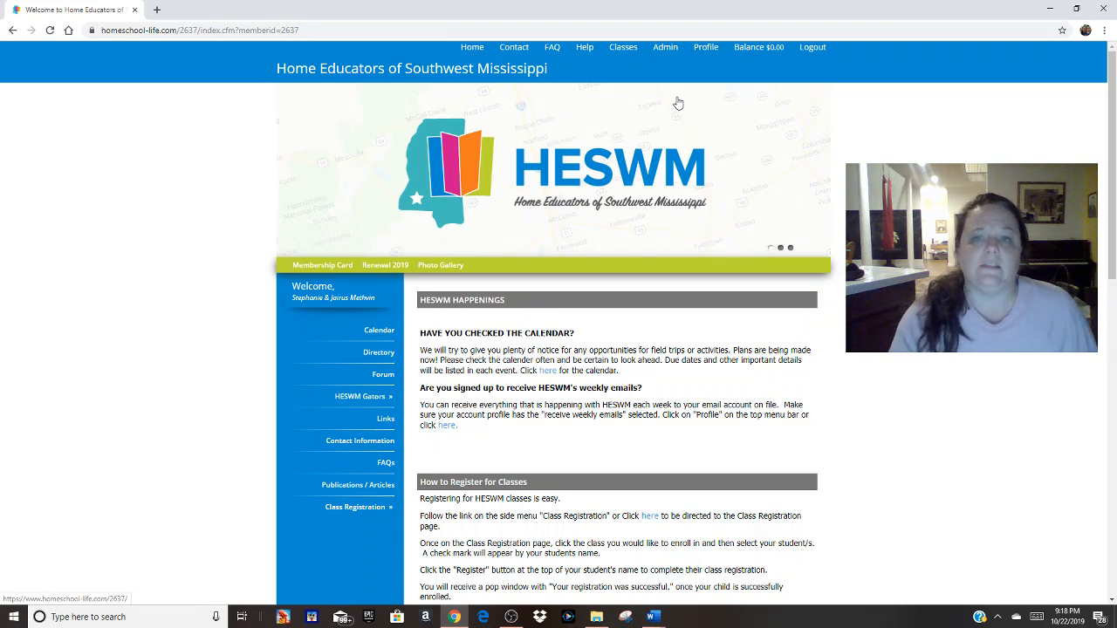
# Step: Open the IBCA (Computer) class forum from the forum's class categories and display its Project 1 thread
pyautogui.moveTo(388, 403)
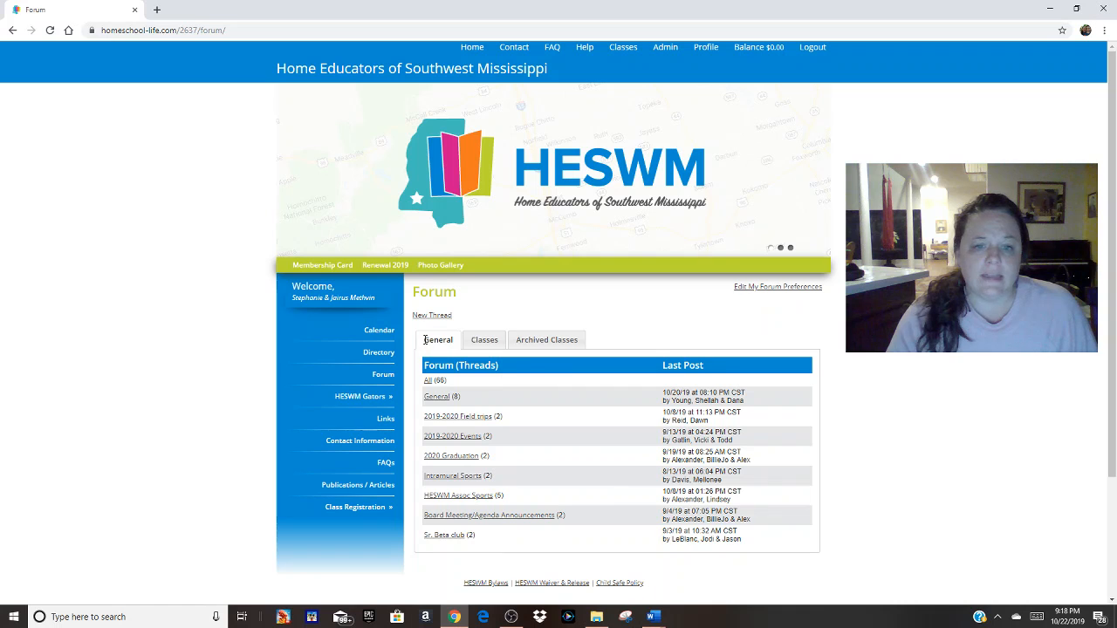
pyautogui.click(487, 341)
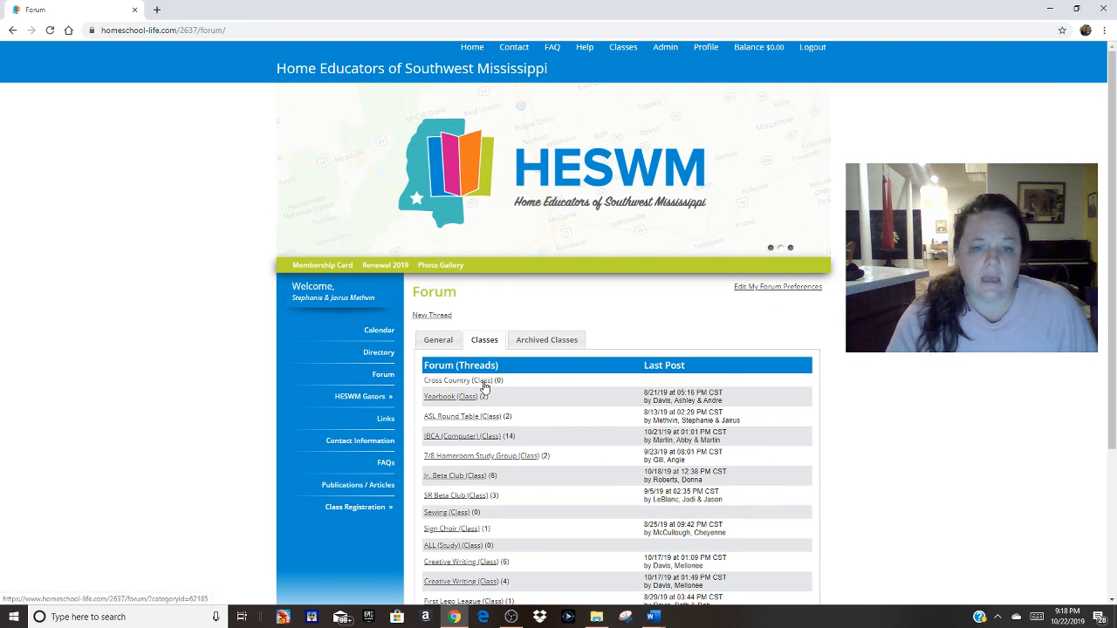
pyautogui.moveTo(1111, 164); pyautogui.dragTo(1109, 243)
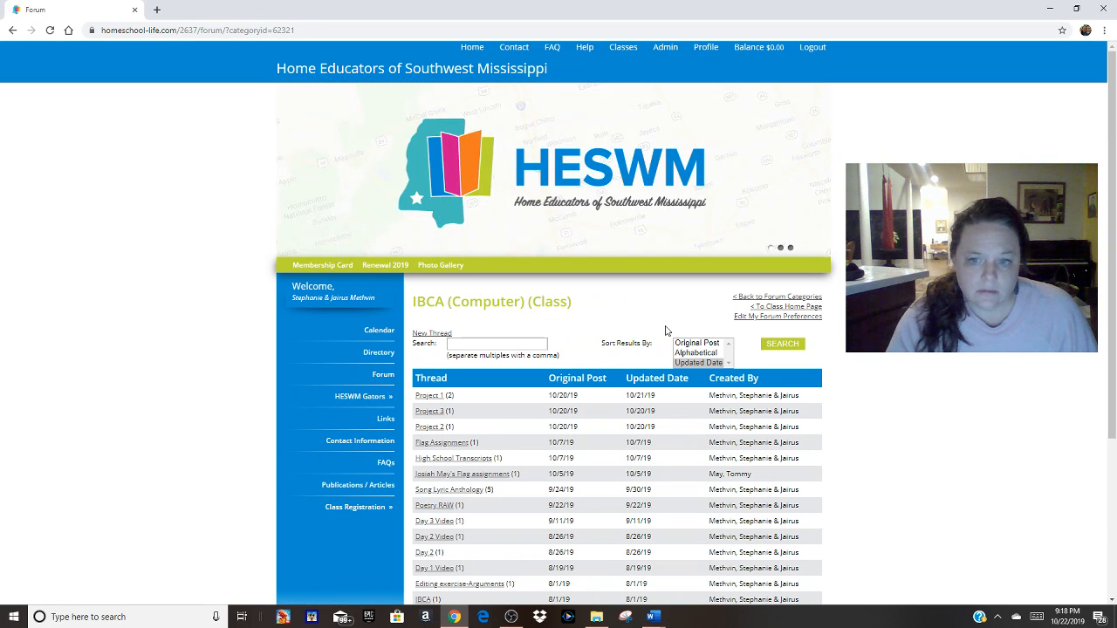
pyautogui.moveTo(1112, 246); pyautogui.dragTo(1111, 300)
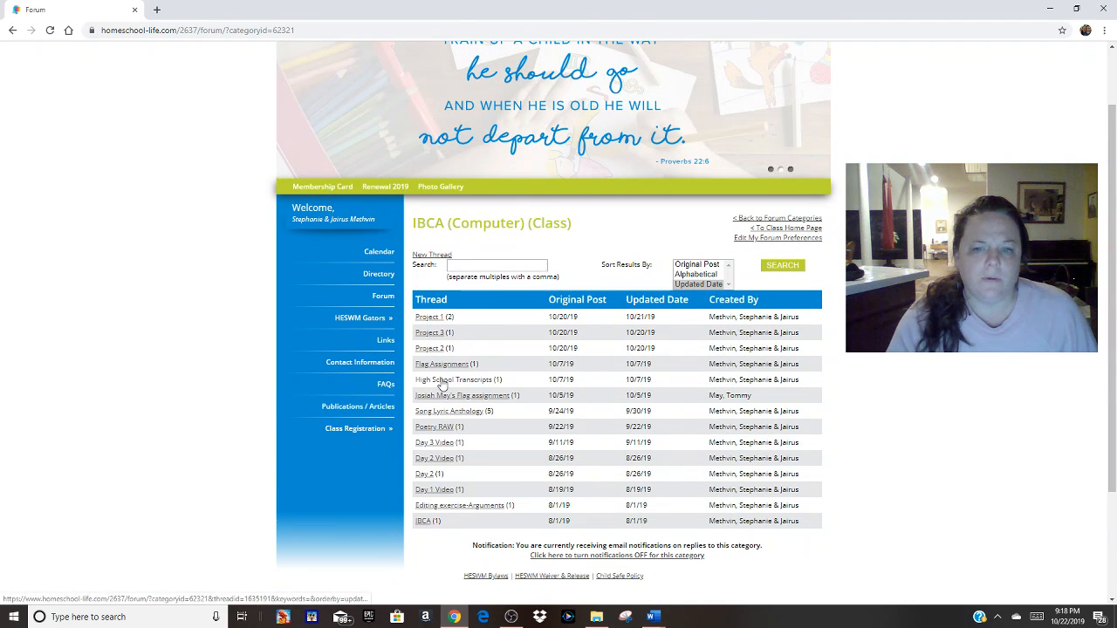
pyautogui.click(427, 319)
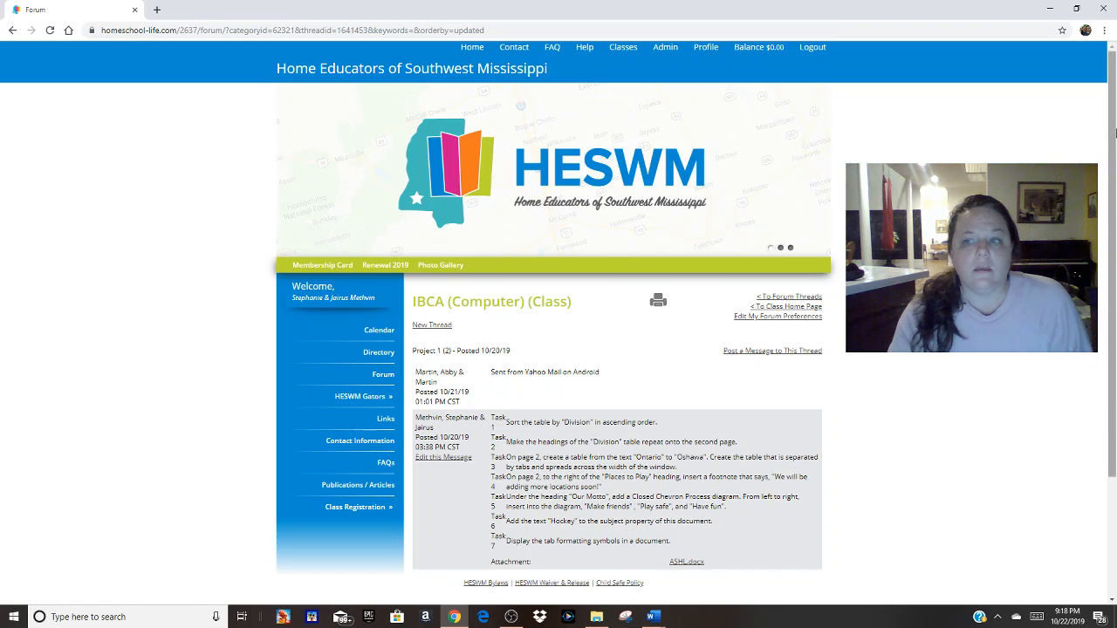
# Step: Download the ASHL.docx attachment from the Project 1 post and open it in Word
pyautogui.scroll(-2, 1112, 118)
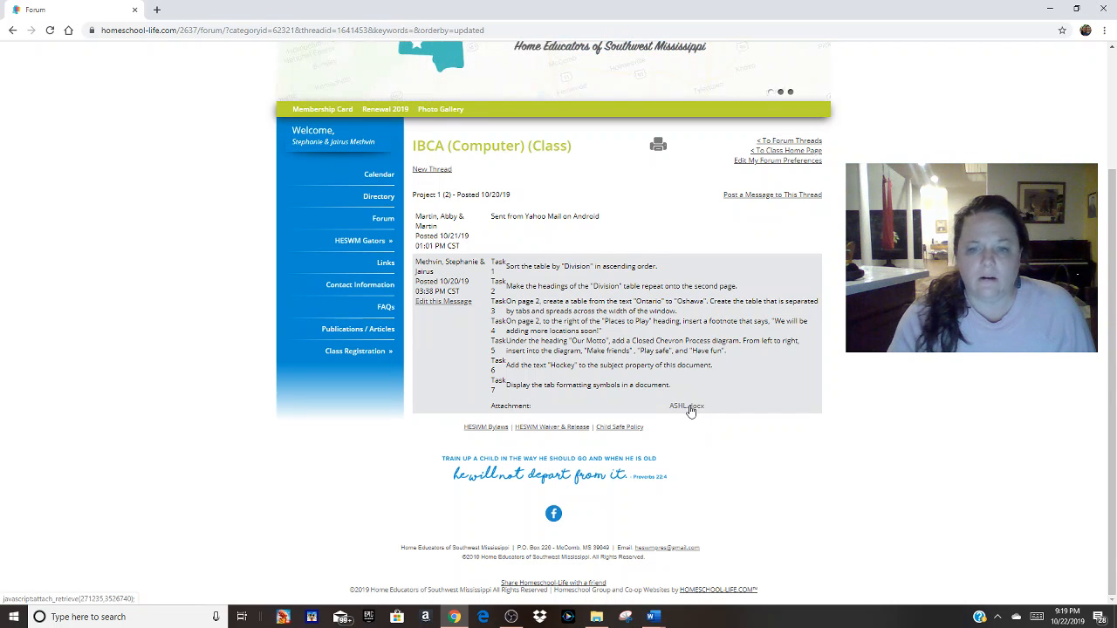
pyautogui.click(689, 407)
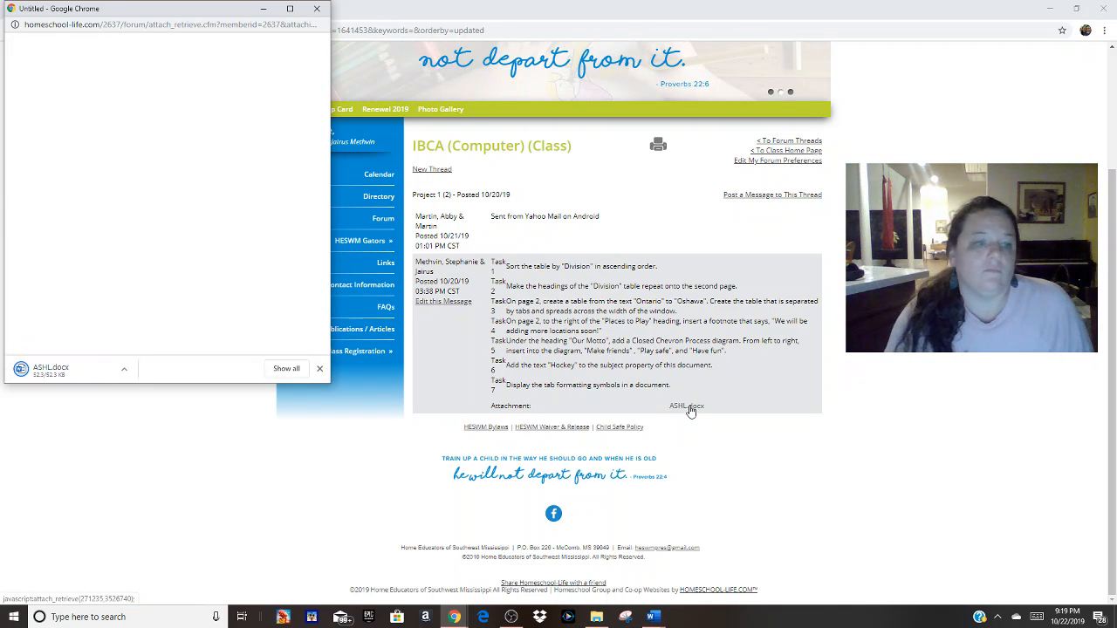
pyautogui.click(125, 374)
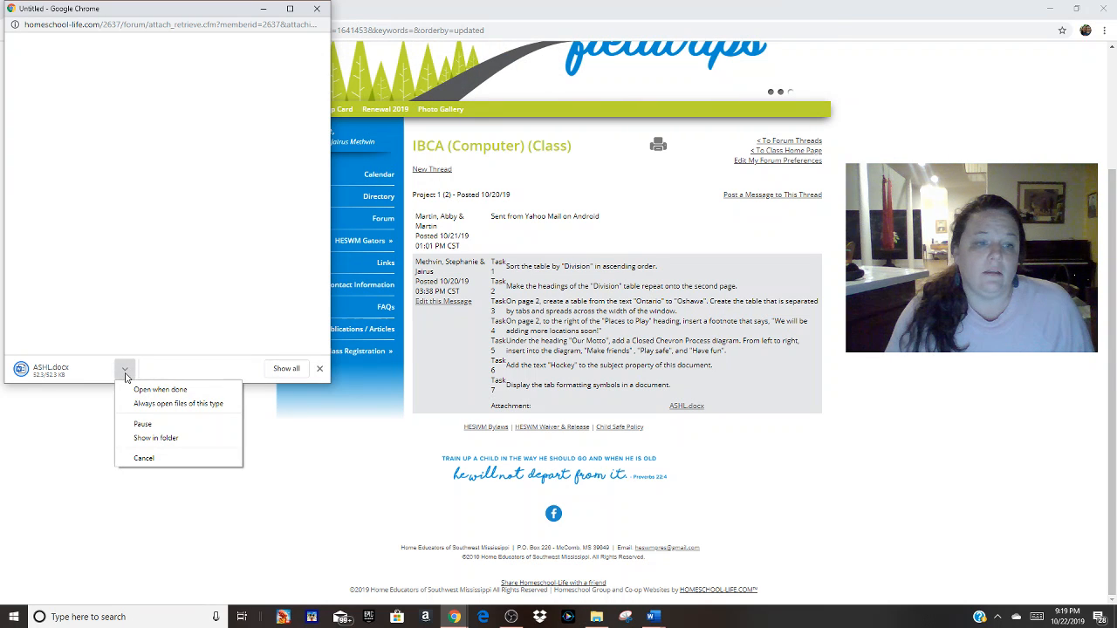
pyautogui.click(171, 394)
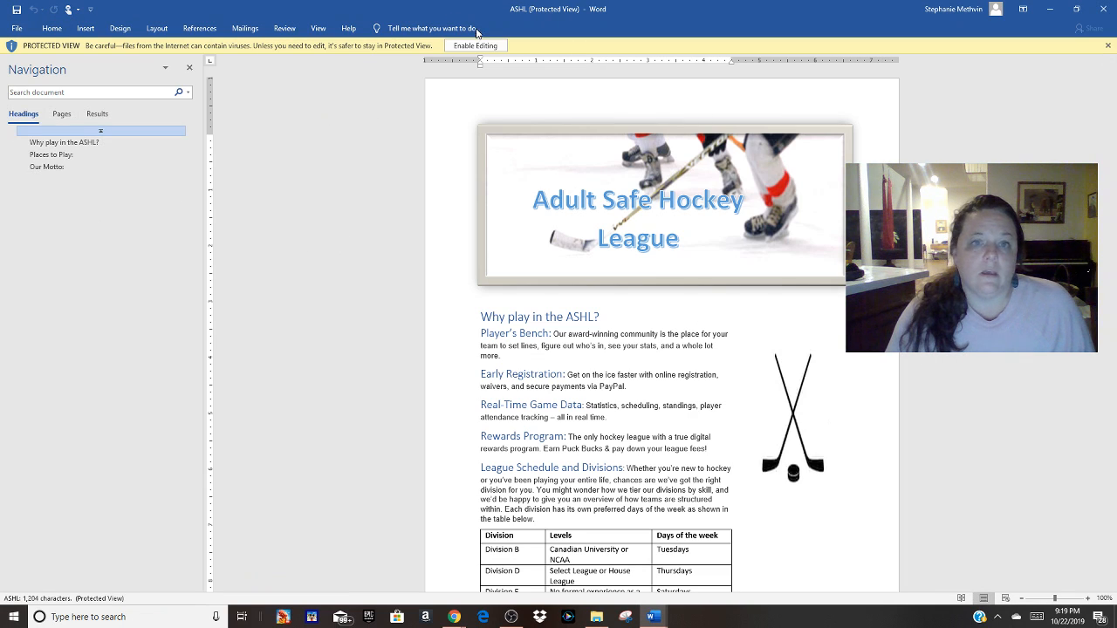
# Step: Enable editing of the ASHL document and close its Navigation pane
pyautogui.click(485, 50)
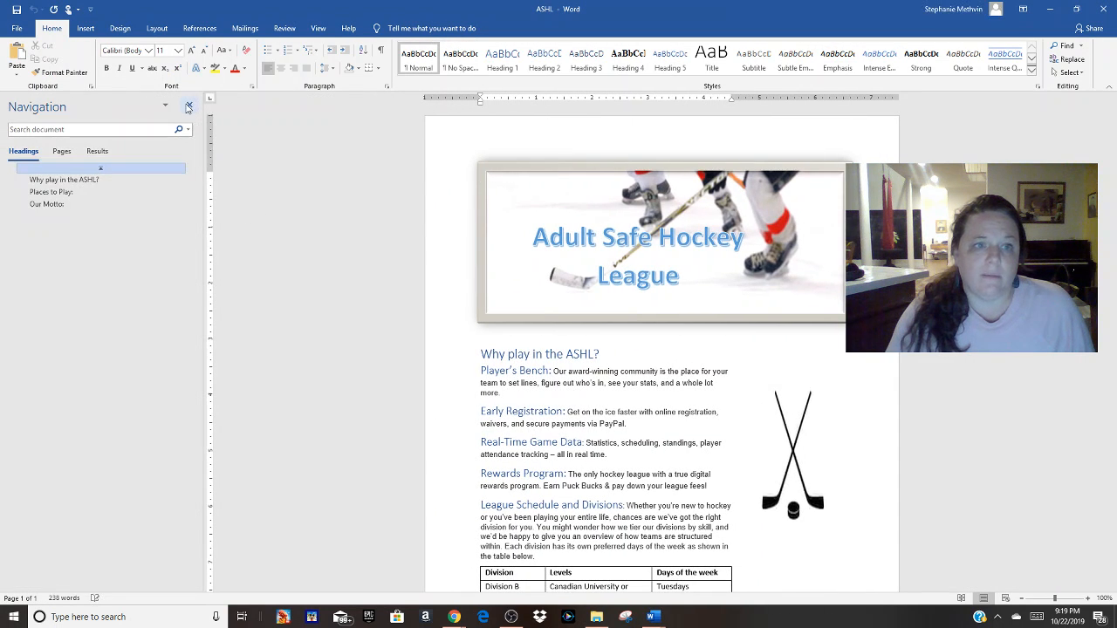
pyautogui.click(188, 107)
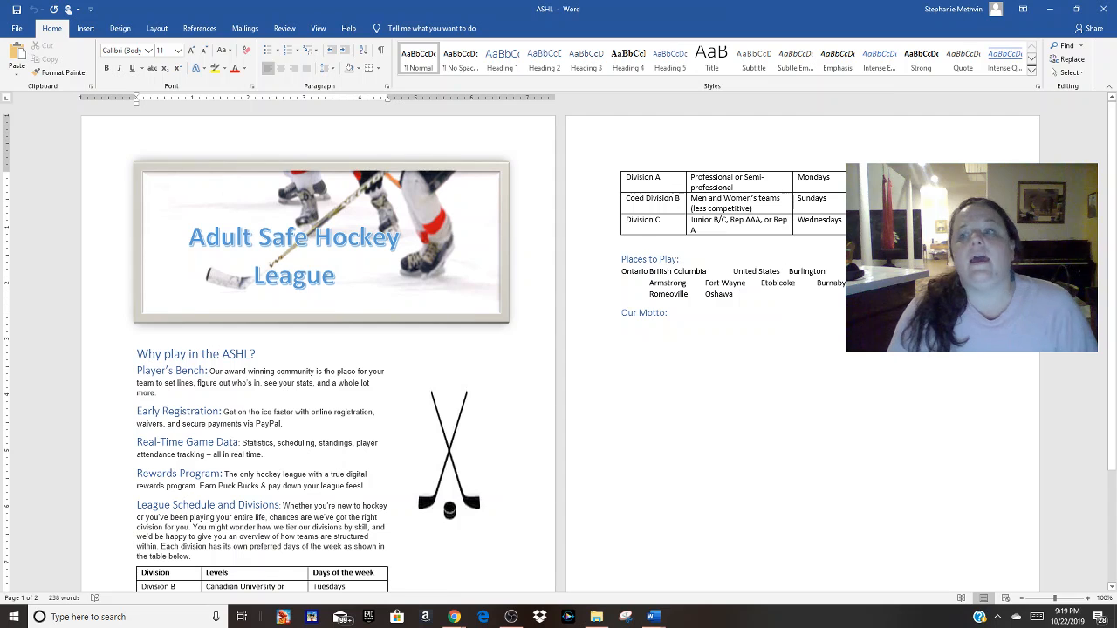
pyautogui.moveTo(1113, 288); pyautogui.dragTo(1113, 197)
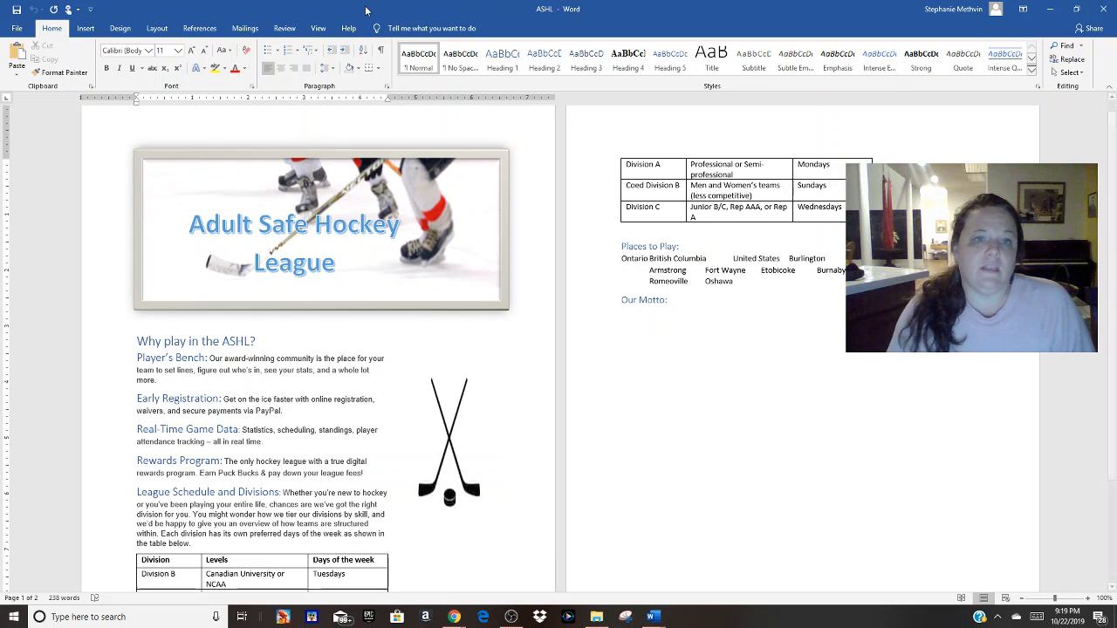
# Step: Show the document as one page and set its zoom to 100%
pyautogui.click(318, 28)
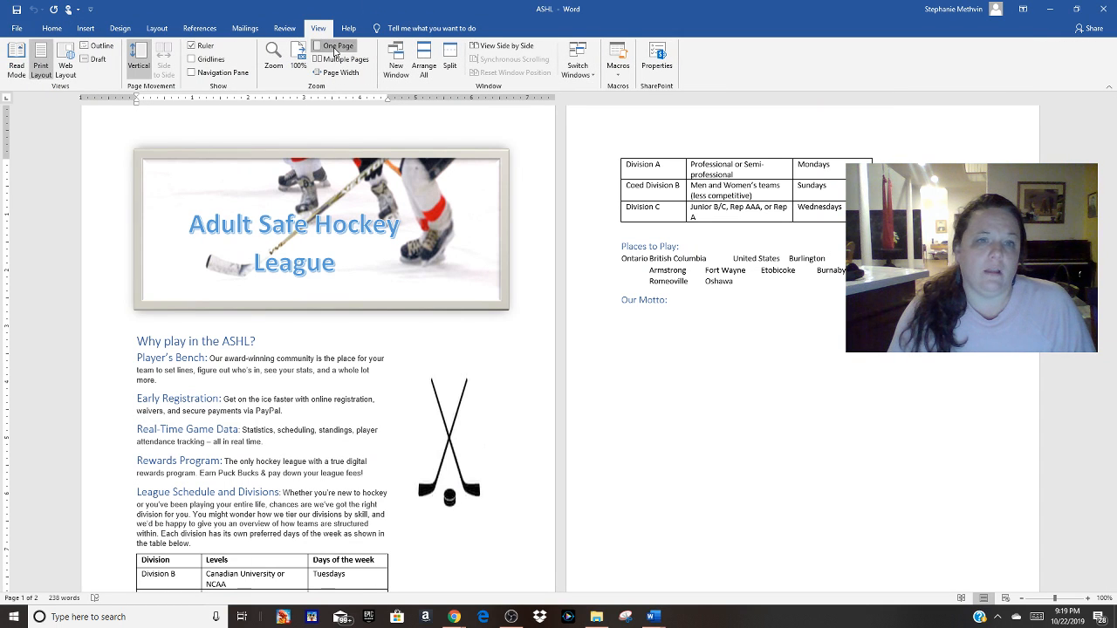
pyautogui.click(334, 48)
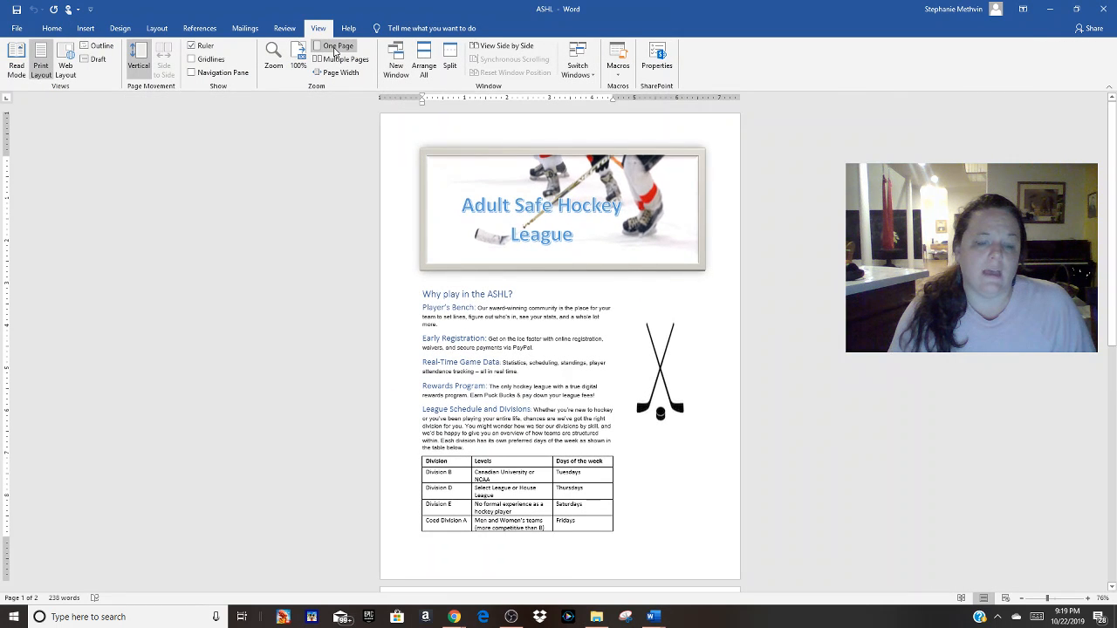
pyautogui.click(273, 57)
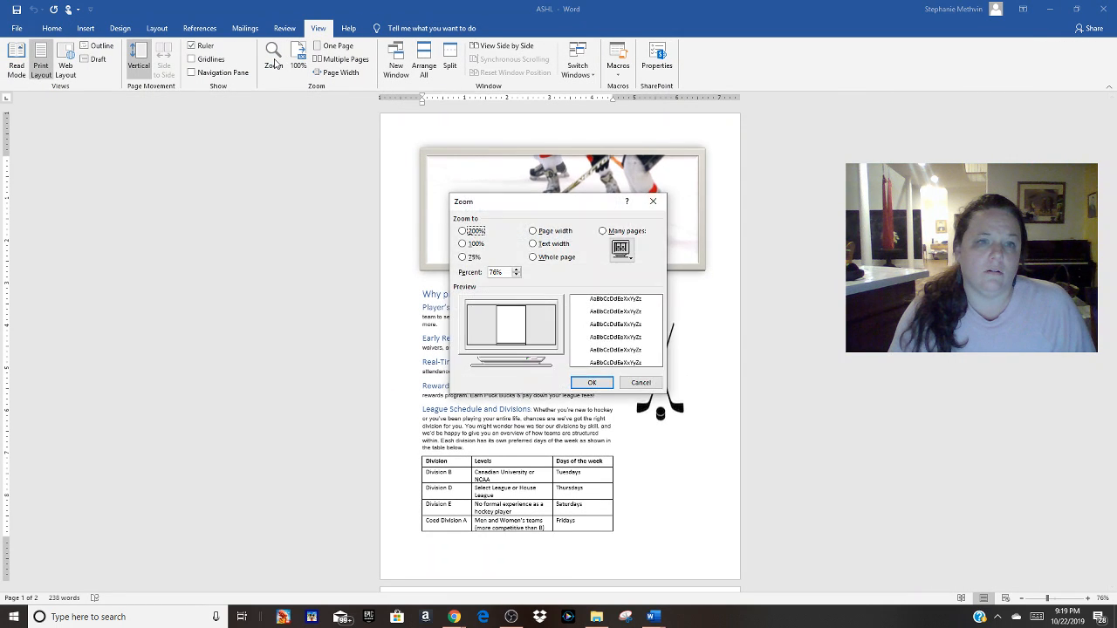
pyautogui.click(469, 244)
pyautogui.click(592, 382)
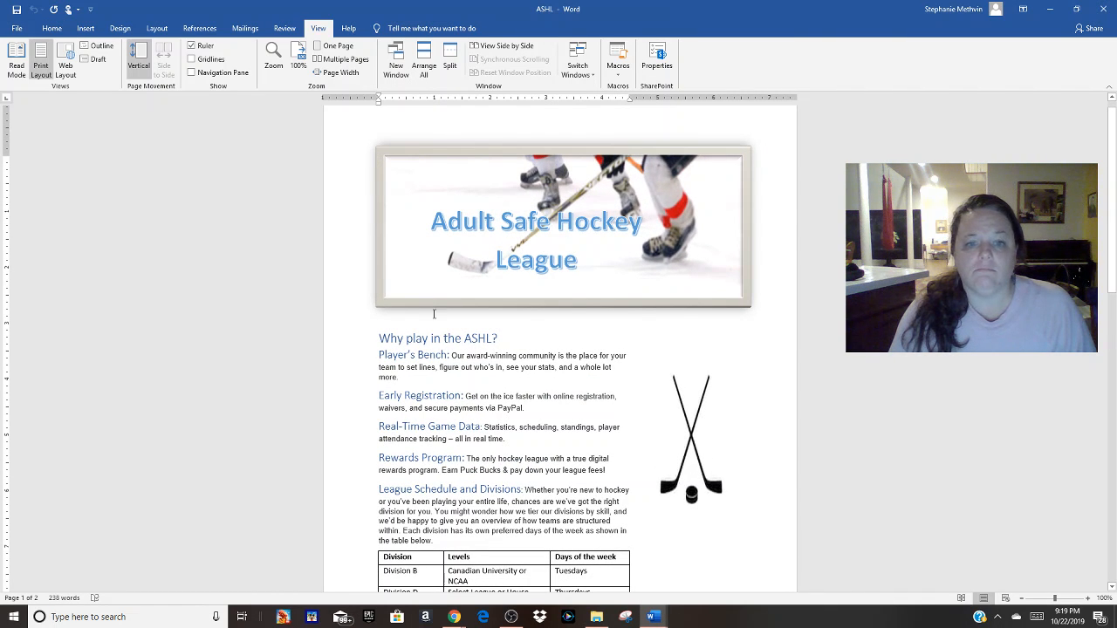
# Step: Display multiple pages of the document side by side at 100% zoom
pyautogui.click(339, 61)
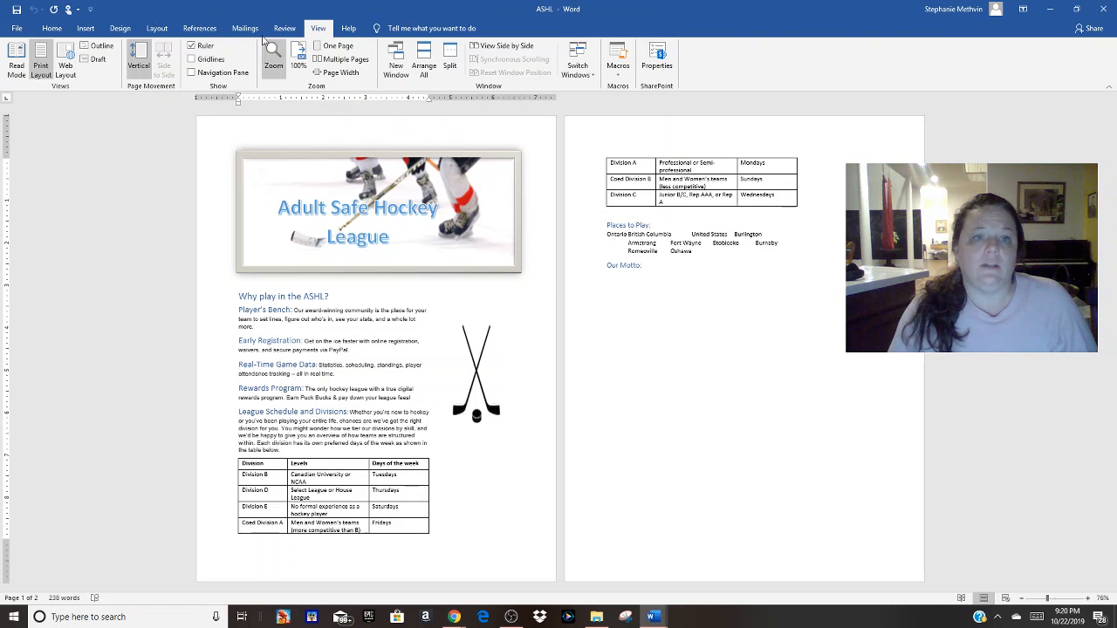
pyautogui.click(298, 56)
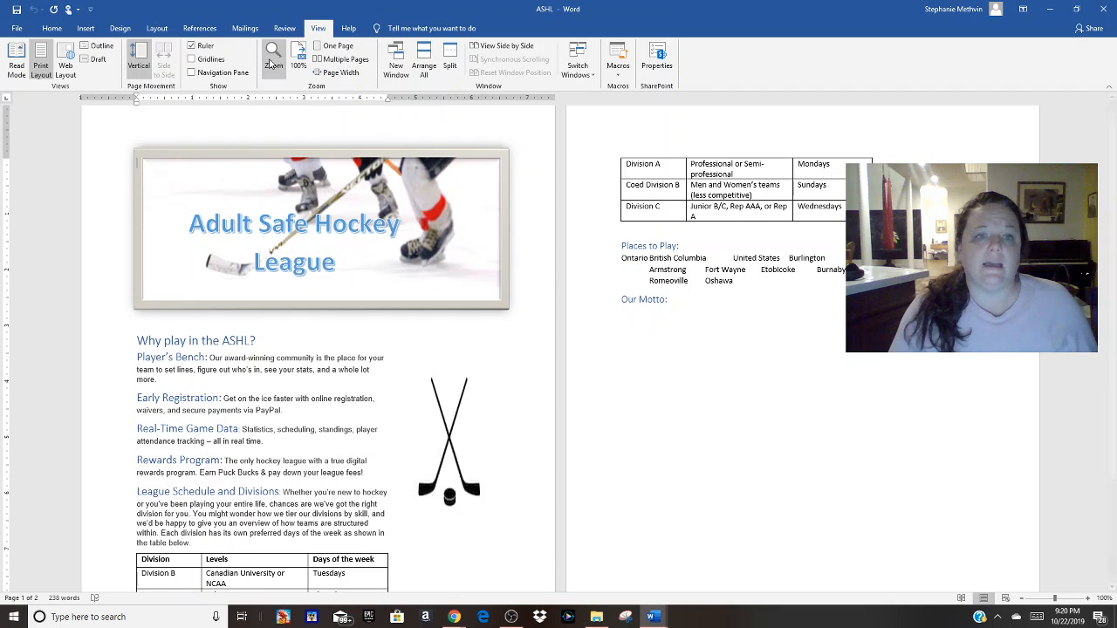
pyautogui.click(274, 63)
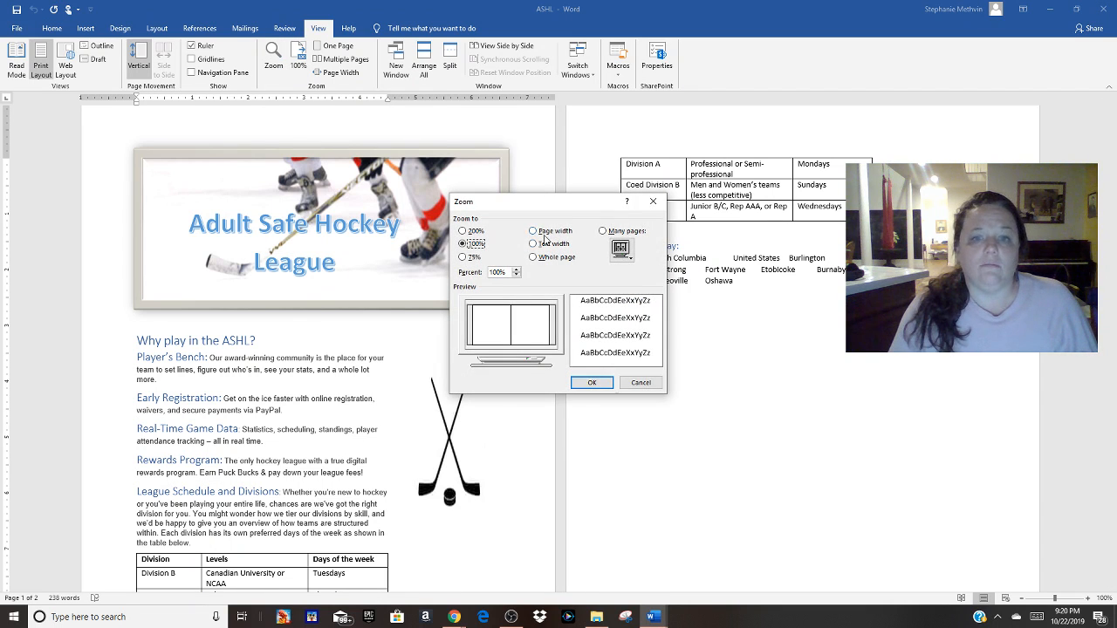
pyautogui.click(641, 383)
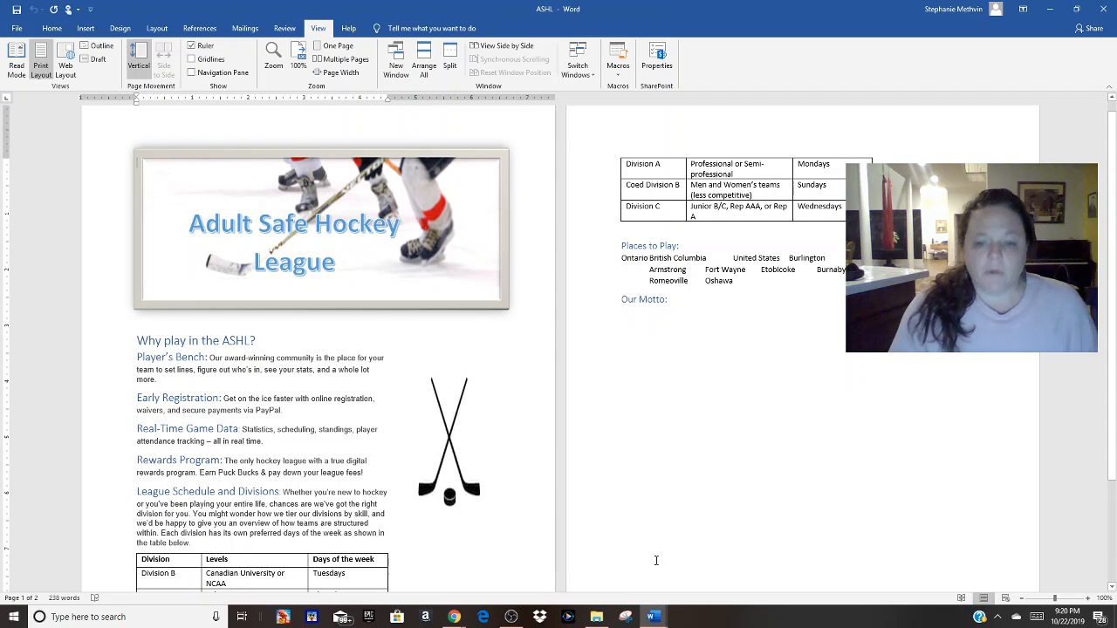
# Step: Switch to Chrome to read the Project 1 task list and return to the ASHL document in Word
pyautogui.moveTo(454, 616)
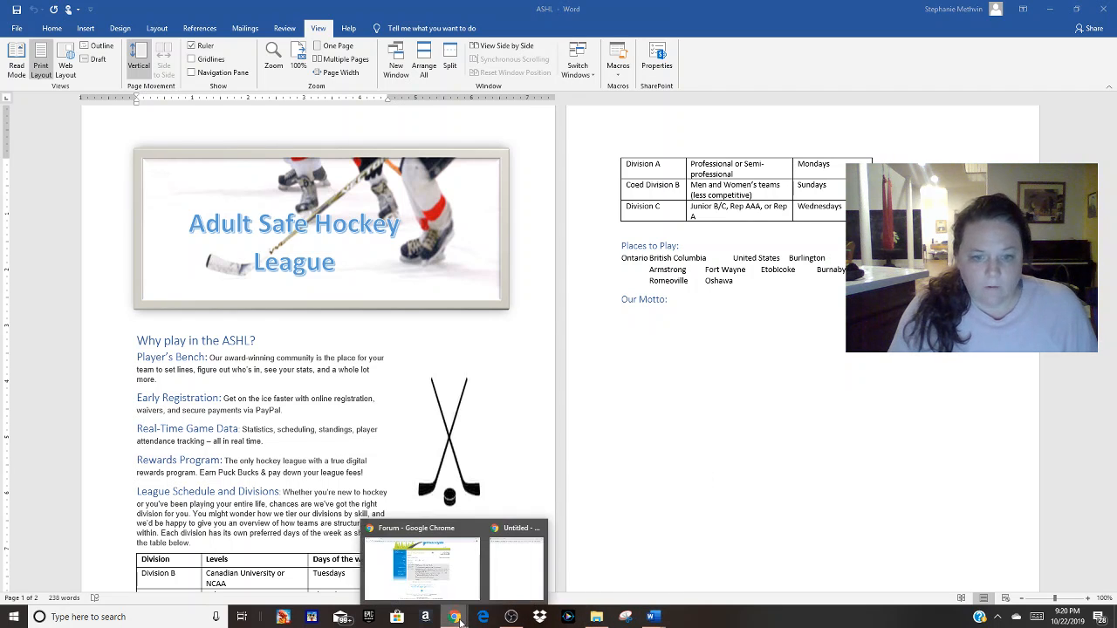
pyautogui.click(434, 573)
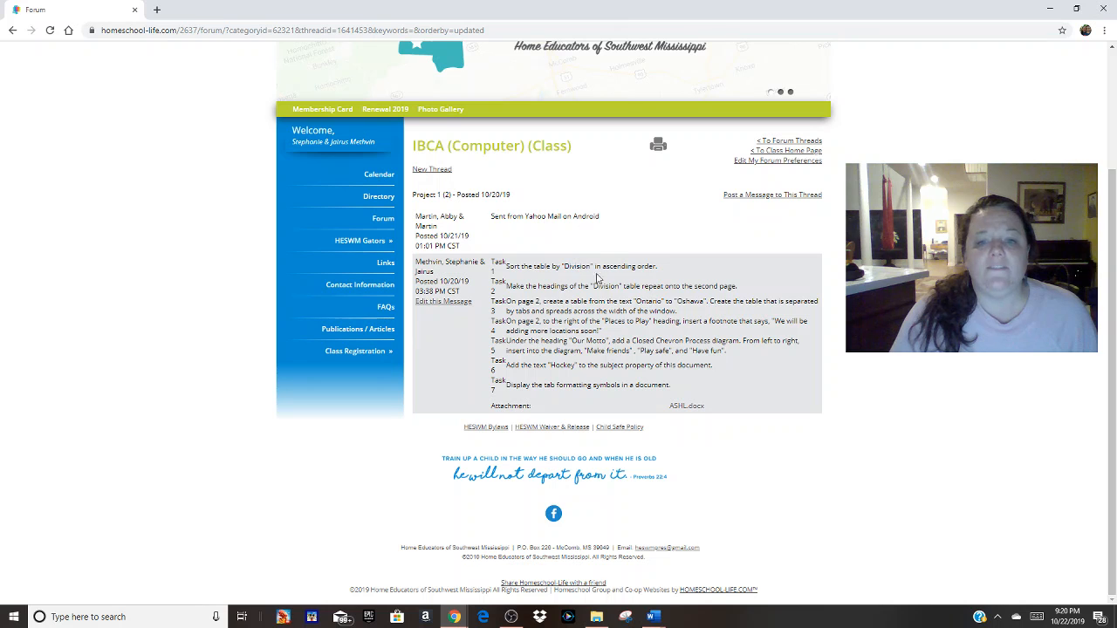
pyautogui.moveTo(655, 621)
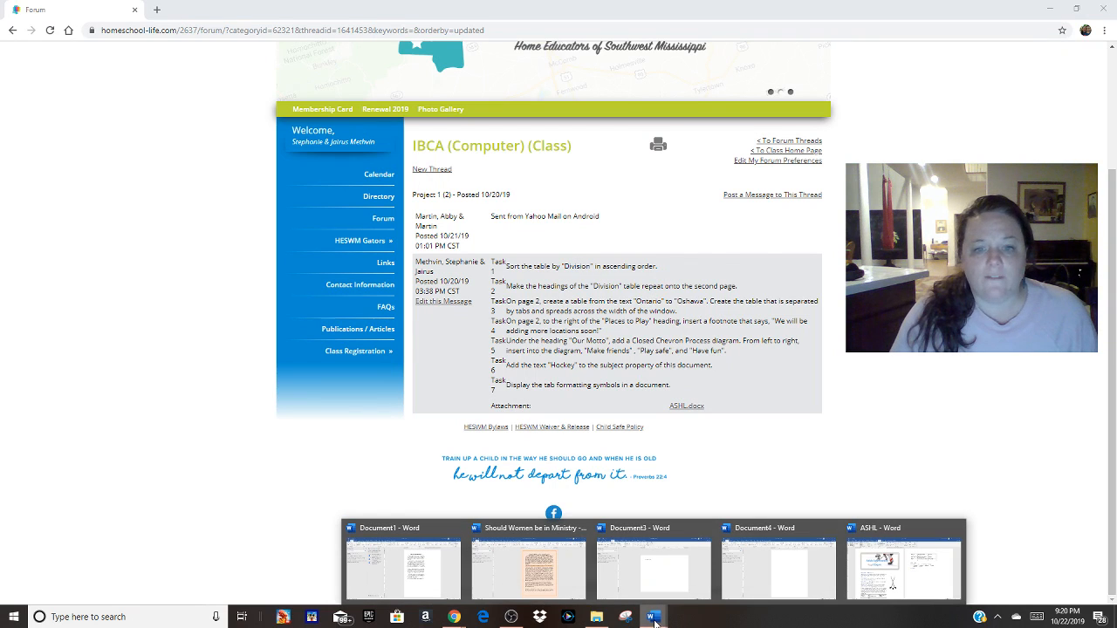
pyautogui.click(903, 567)
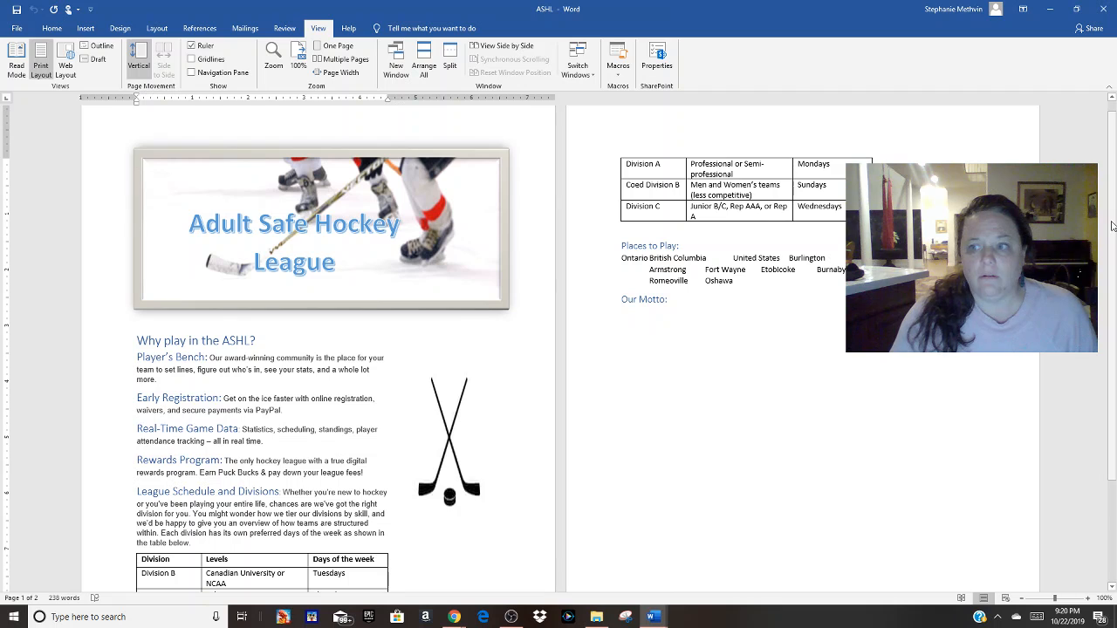
# Step: Sort the whole Division table by the Division column in ascending order, treating the first row as a header row
pyautogui.scroll(-3, 1111, 226)
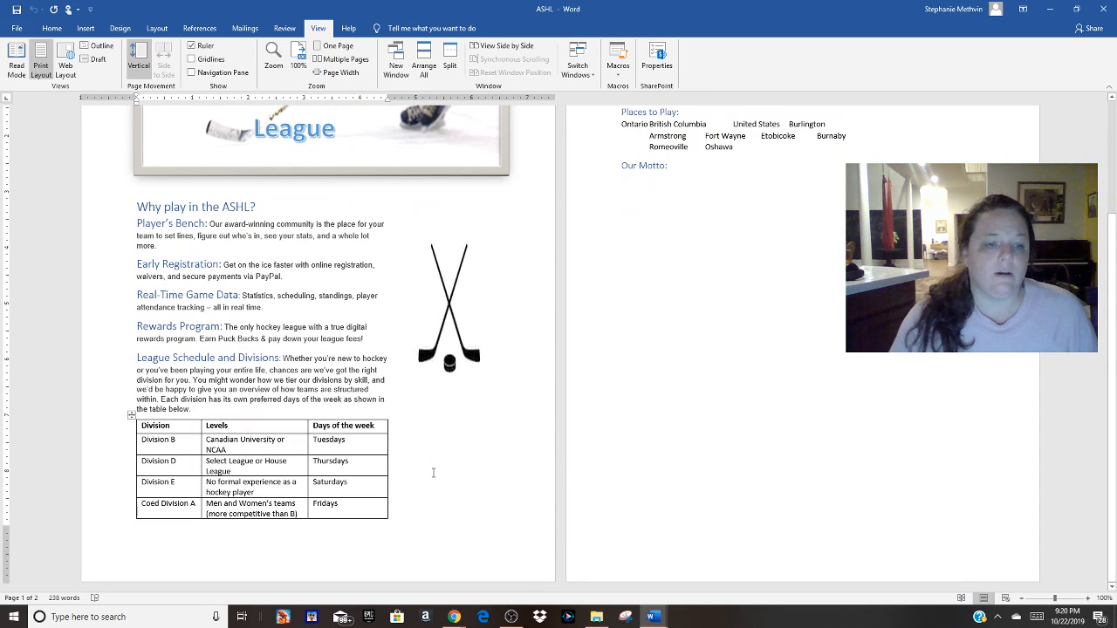
pyautogui.click(131, 416)
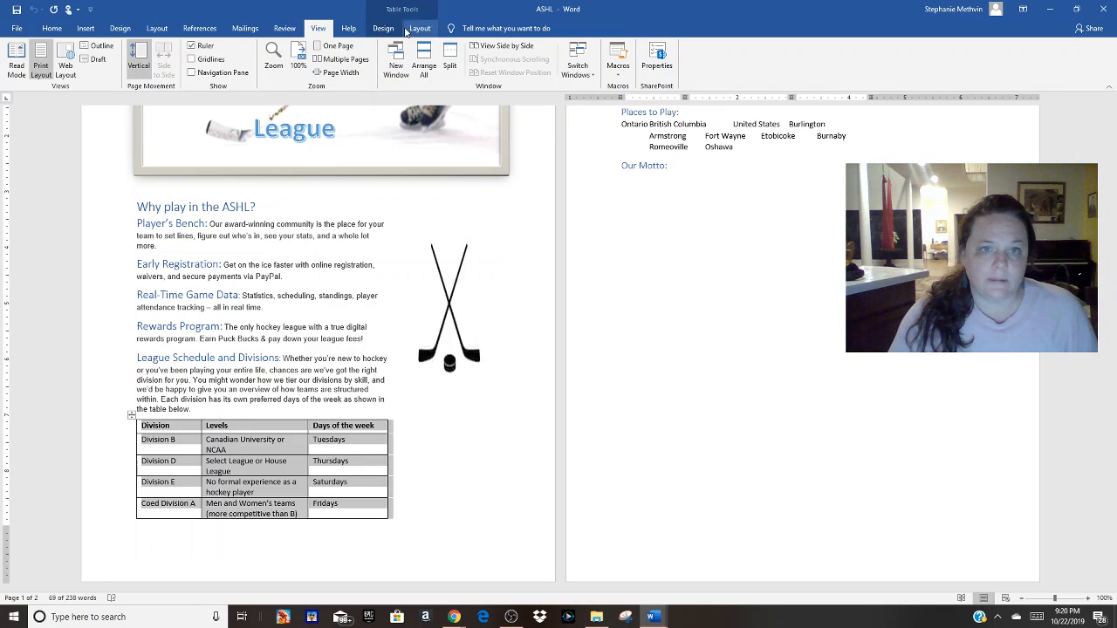
pyautogui.click(383, 29)
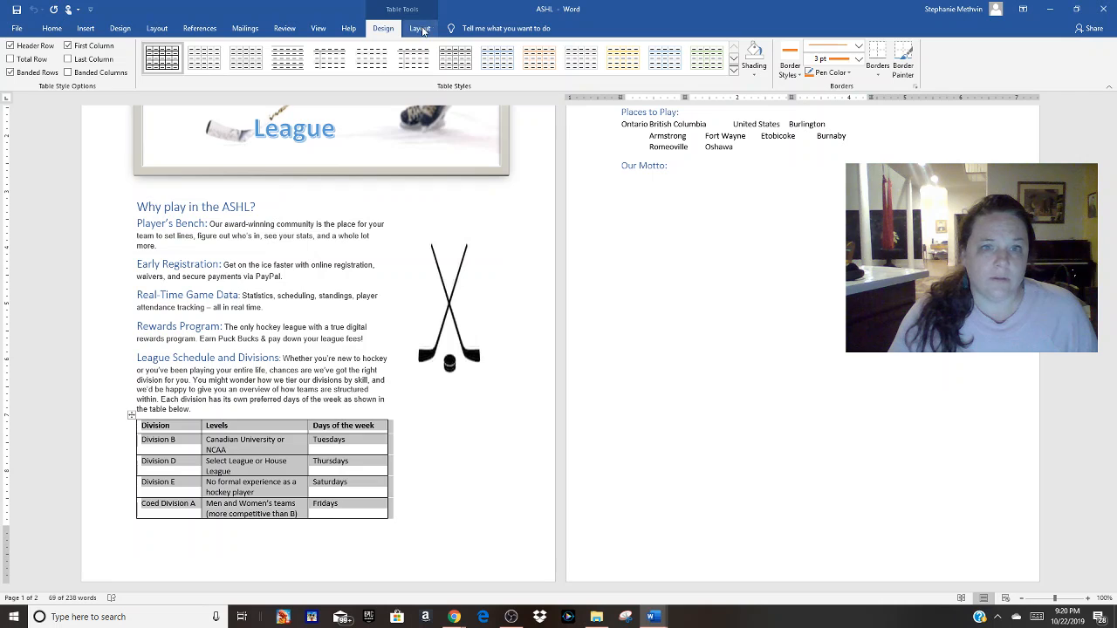
pyautogui.click(421, 31)
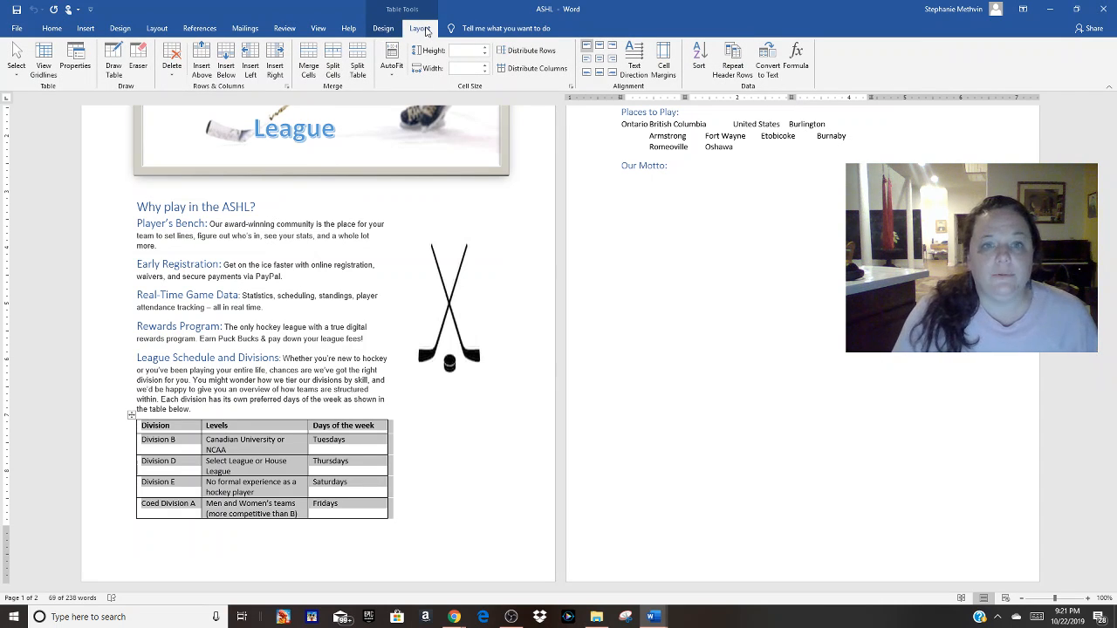
pyautogui.click(700, 68)
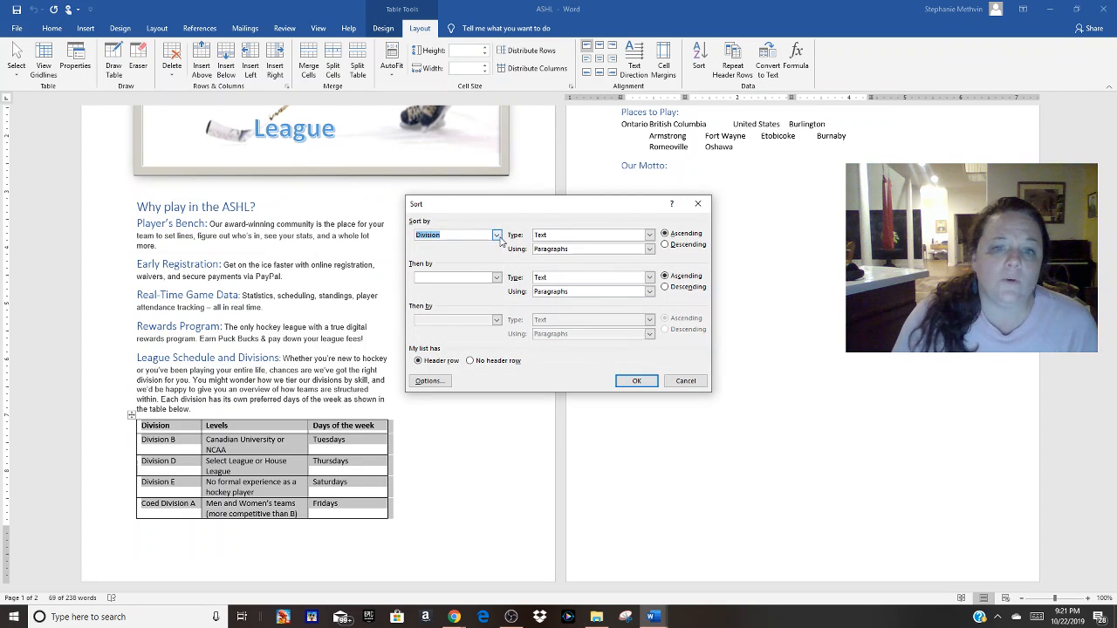
pyautogui.click(496, 235)
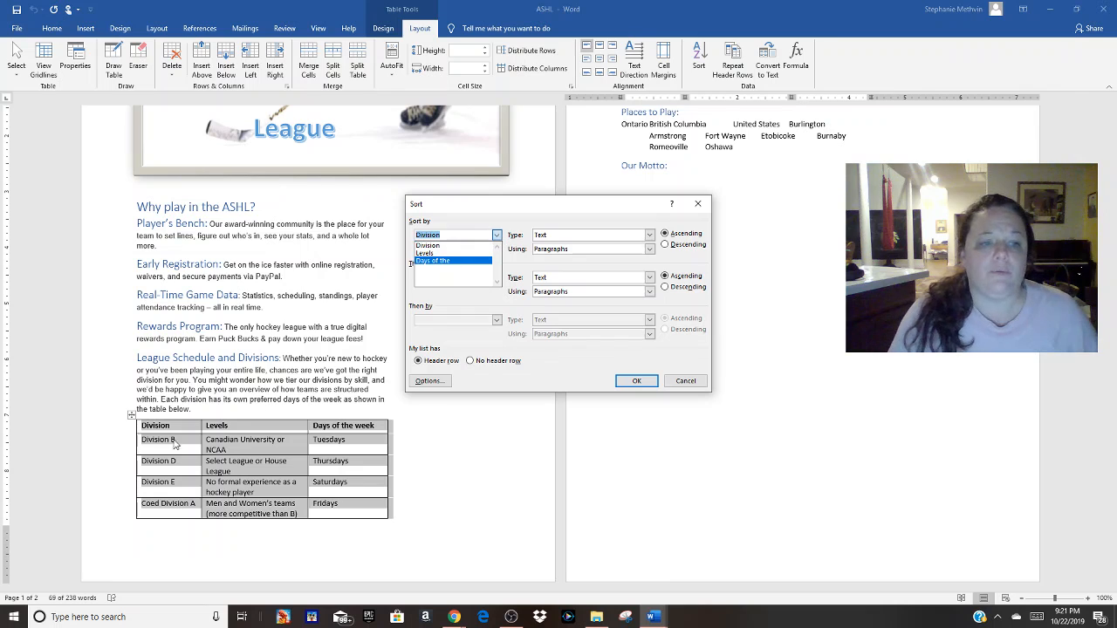
pyautogui.click(446, 248)
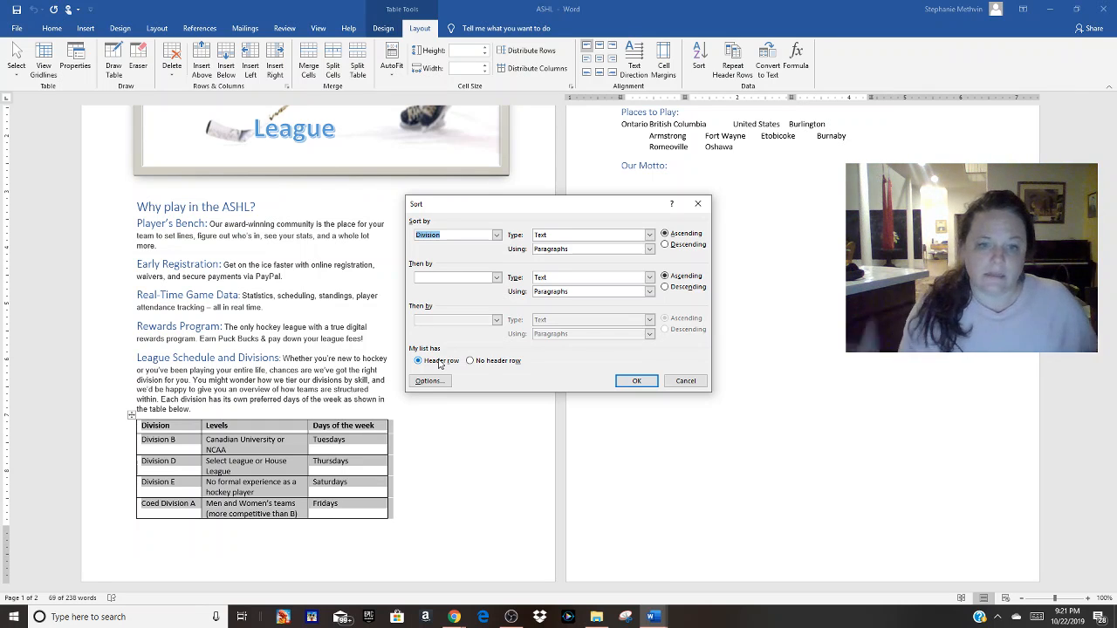
pyautogui.click(633, 380)
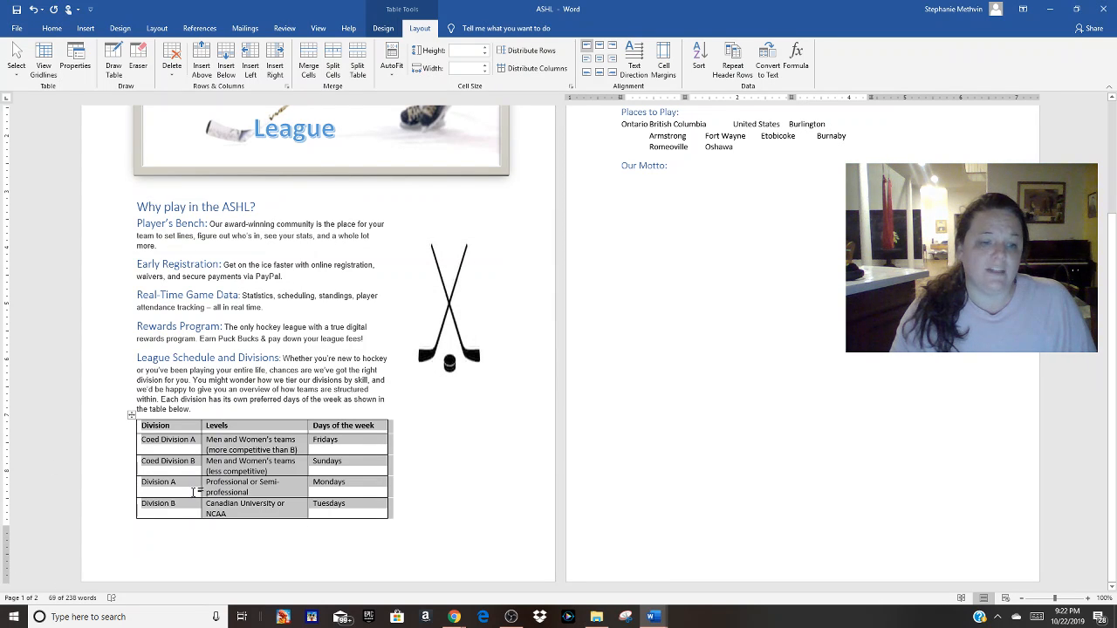
pyautogui.scroll(3, 768, 134)
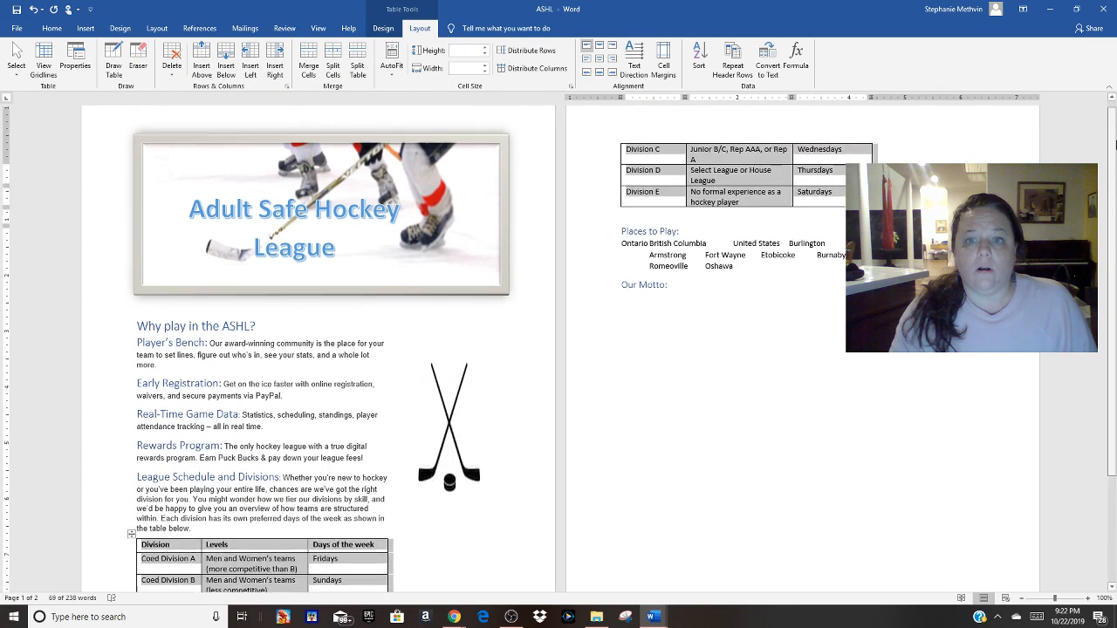
pyautogui.scroll(-1, 634, 214)
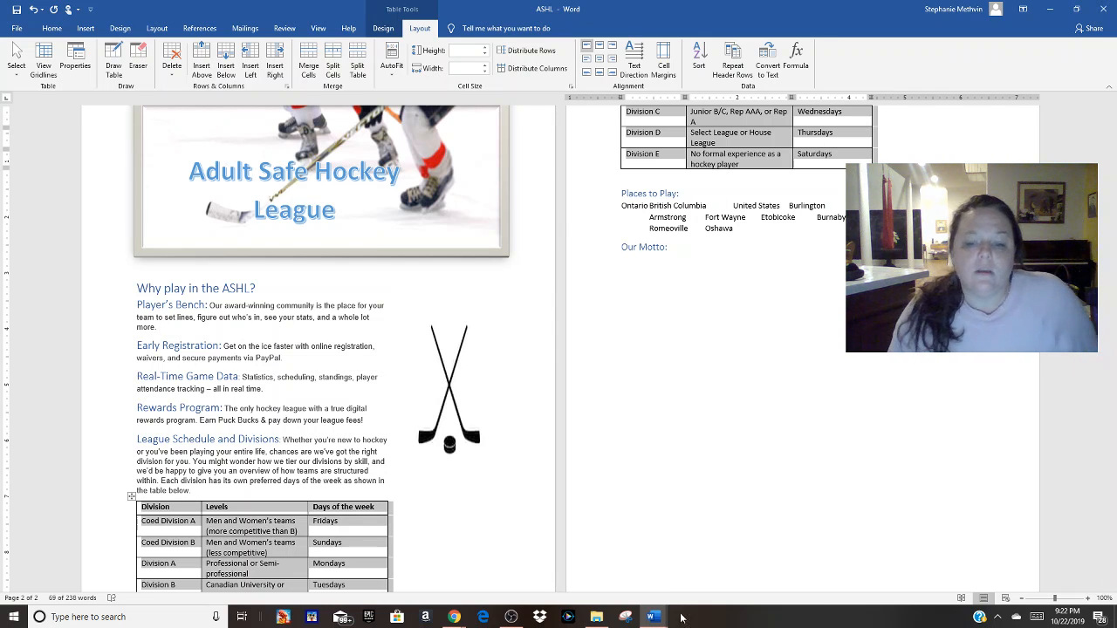
# Step: Switch to Chrome to read Task 2 on the forum page and return to the ASHL document in Word
pyautogui.click(454, 617)
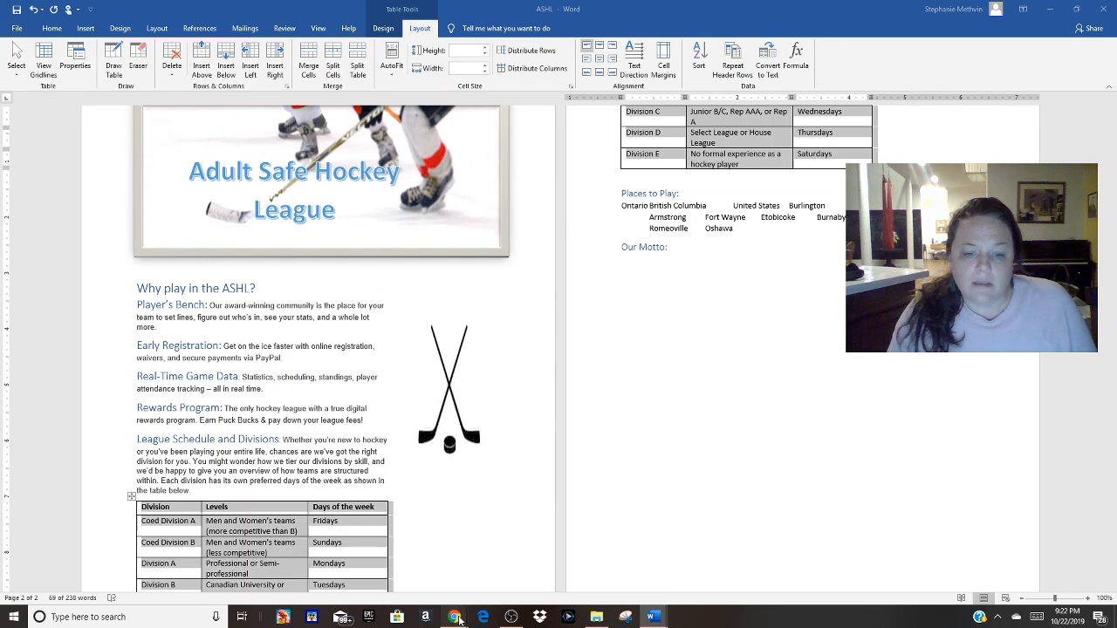
pyautogui.click(464, 558)
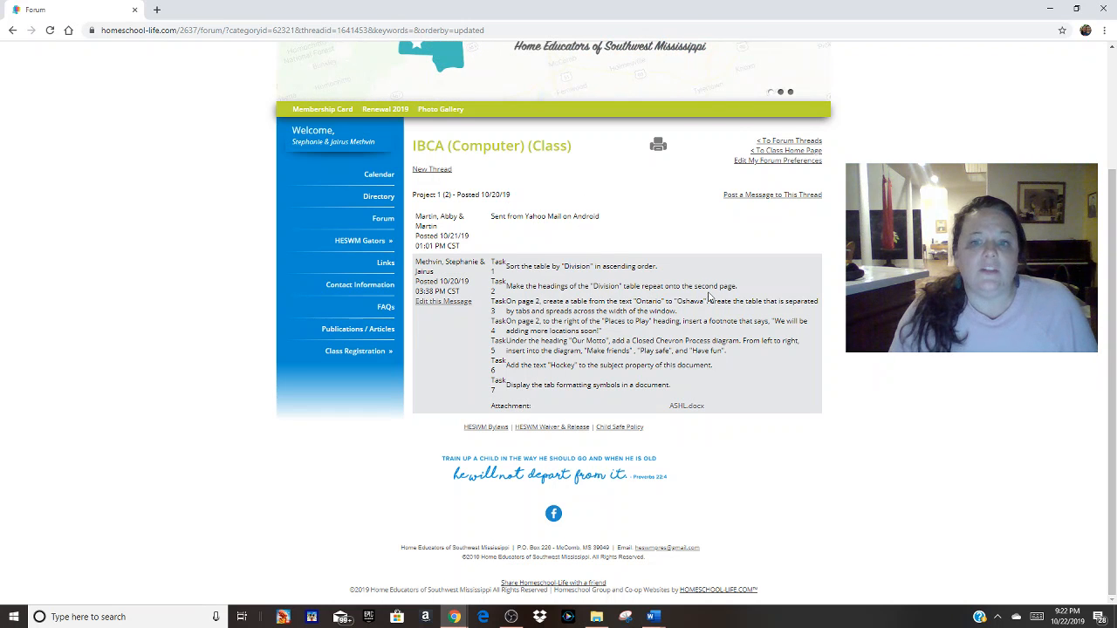
pyautogui.moveTo(651, 611)
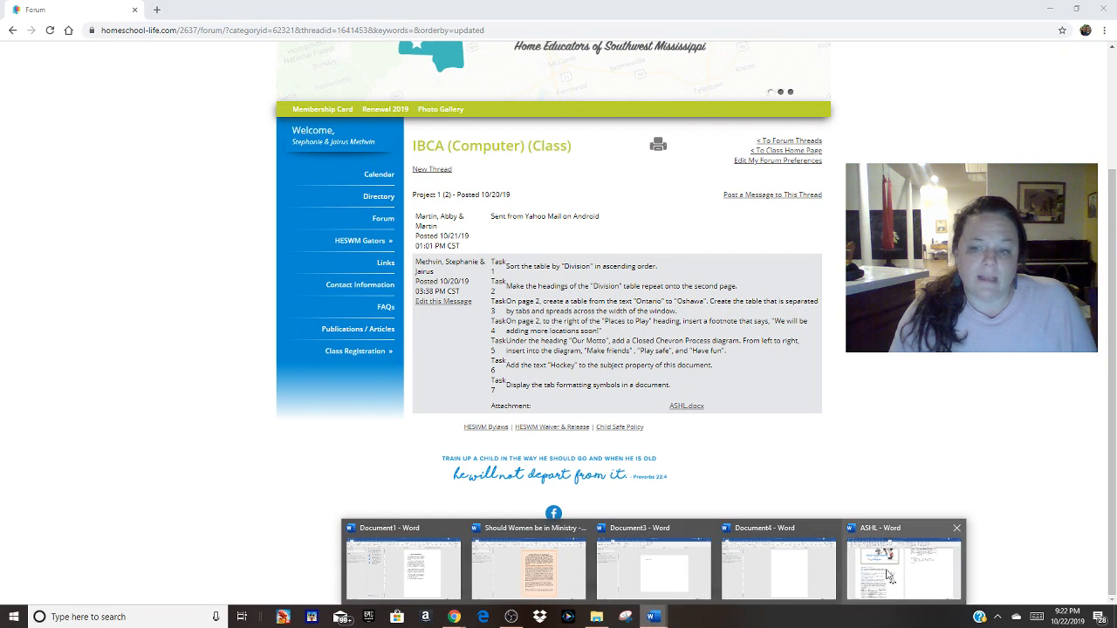
pyautogui.click(903, 565)
# Step: Try repeating the header rows of the Division table across pages, and undo it
pyautogui.moveTo(1112, 353)
pyautogui.mouseDown()
pyautogui.moveTo(1112, 446)
pyautogui.moveTo(1116, 249)
pyautogui.moveTo(1114, 333)
pyautogui.mouseUp()
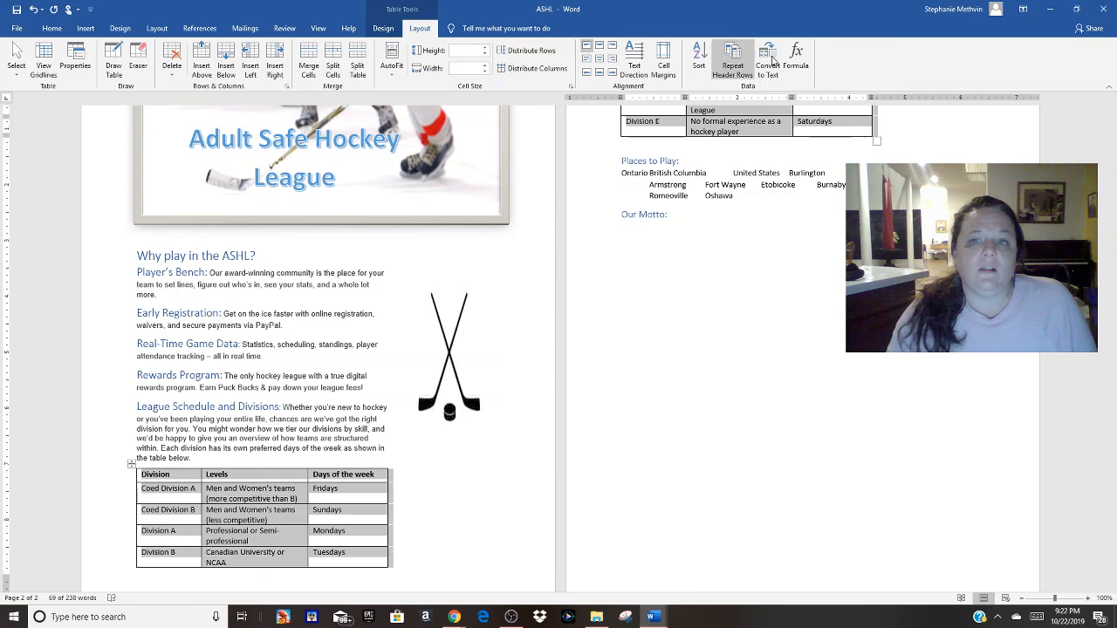
pyautogui.click(735, 62)
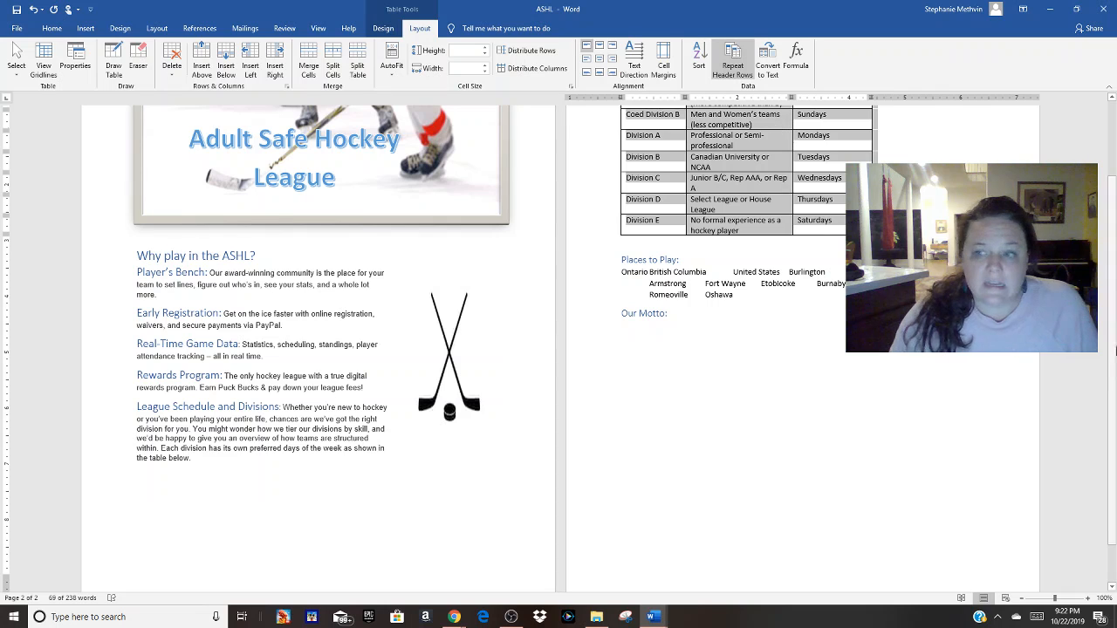
pyautogui.moveTo(1113, 367); pyautogui.dragTo(1116, 198)
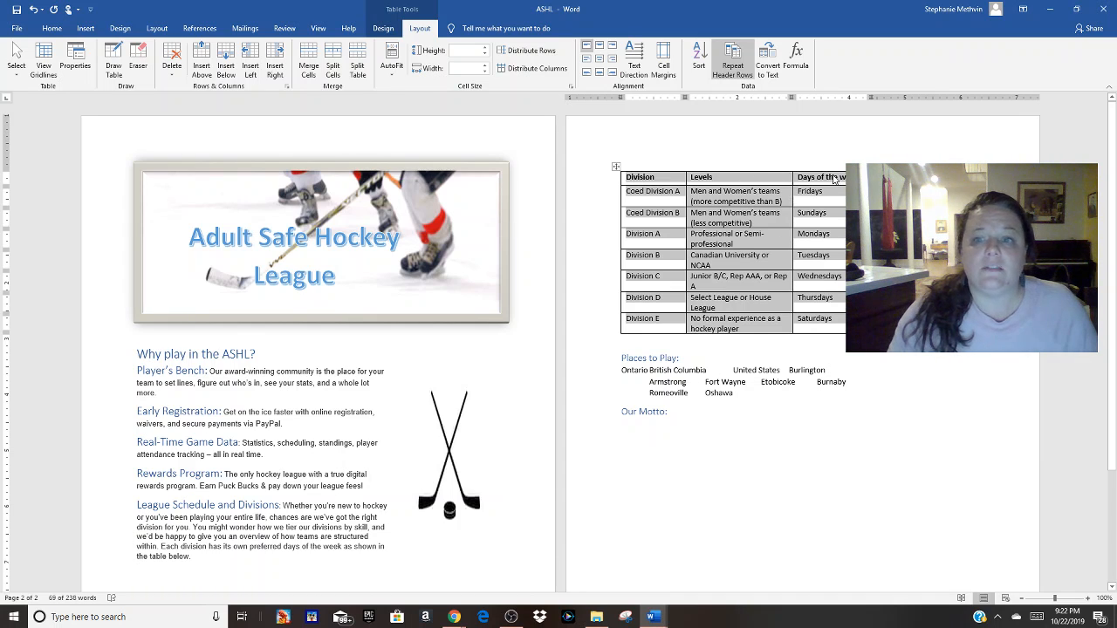
pyautogui.hotkey('ctrl', 'z')
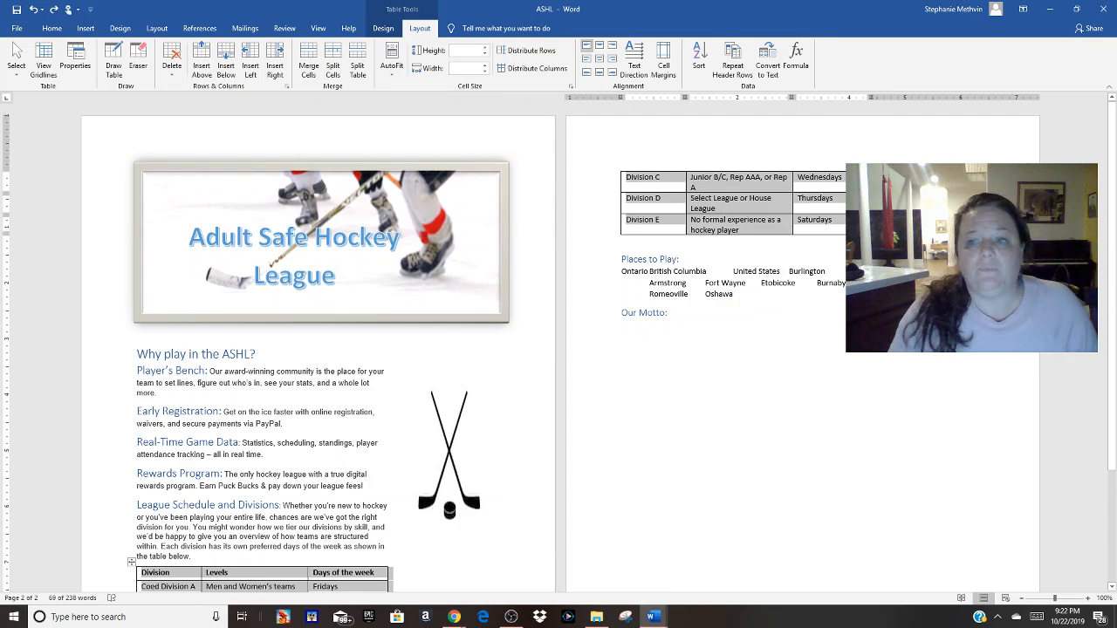
# Step: Turn on repeating header rows for the Division table and check both pages
pyautogui.scroll(-4, 1112, 287)
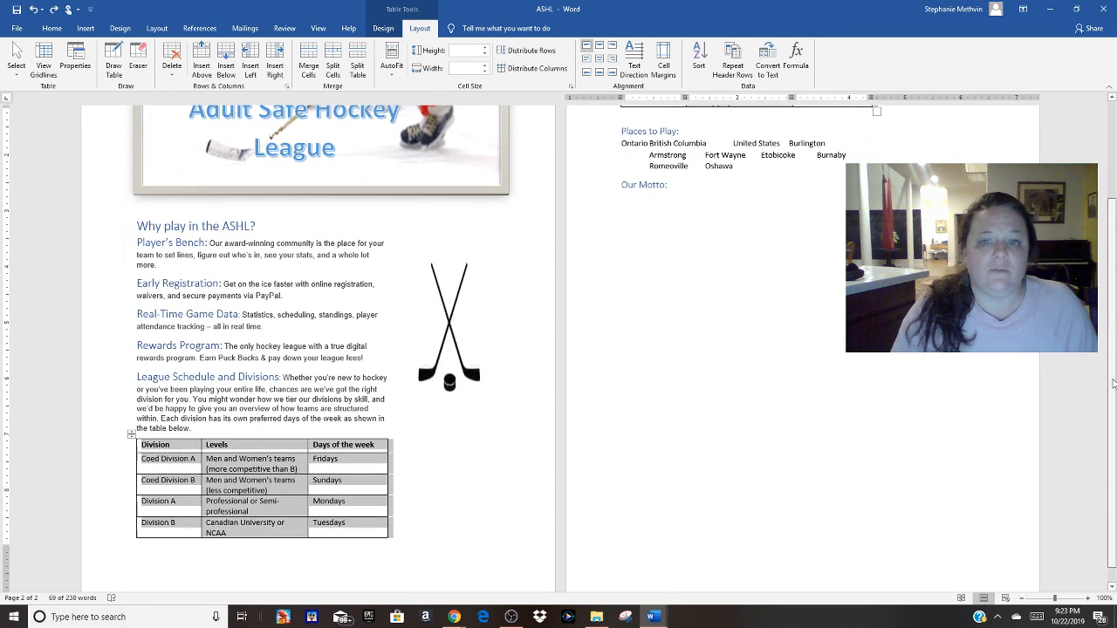
pyautogui.scroll(4, 1114, 289)
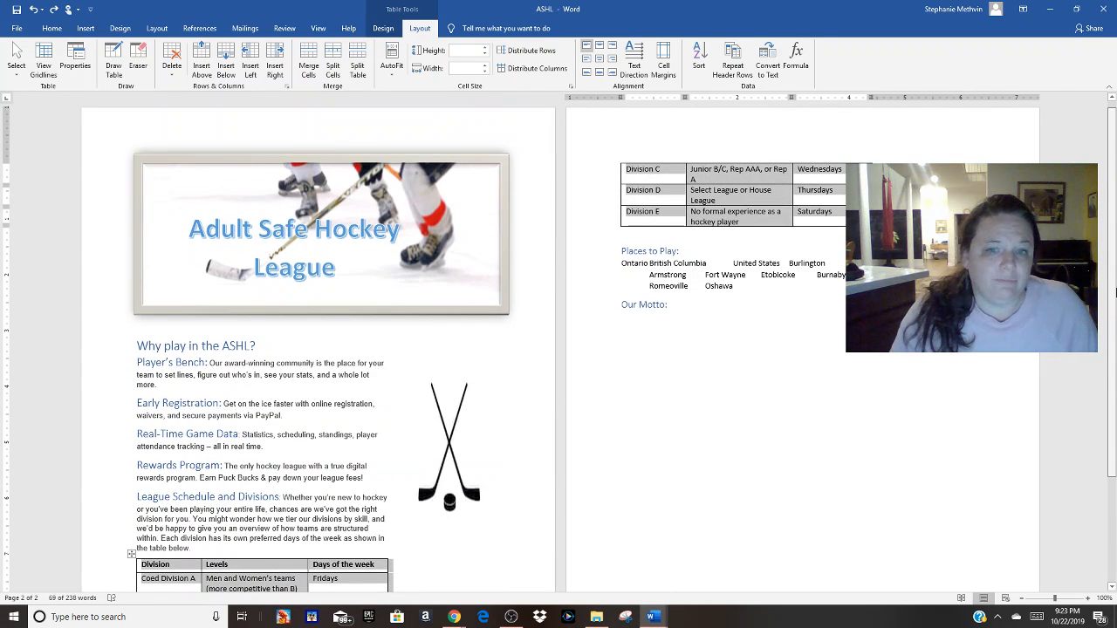
pyautogui.moveTo(1116, 292)
pyautogui.mouseDown()
pyautogui.moveTo(1115, 401)
pyautogui.moveTo(1115, 281)
pyautogui.mouseUp()
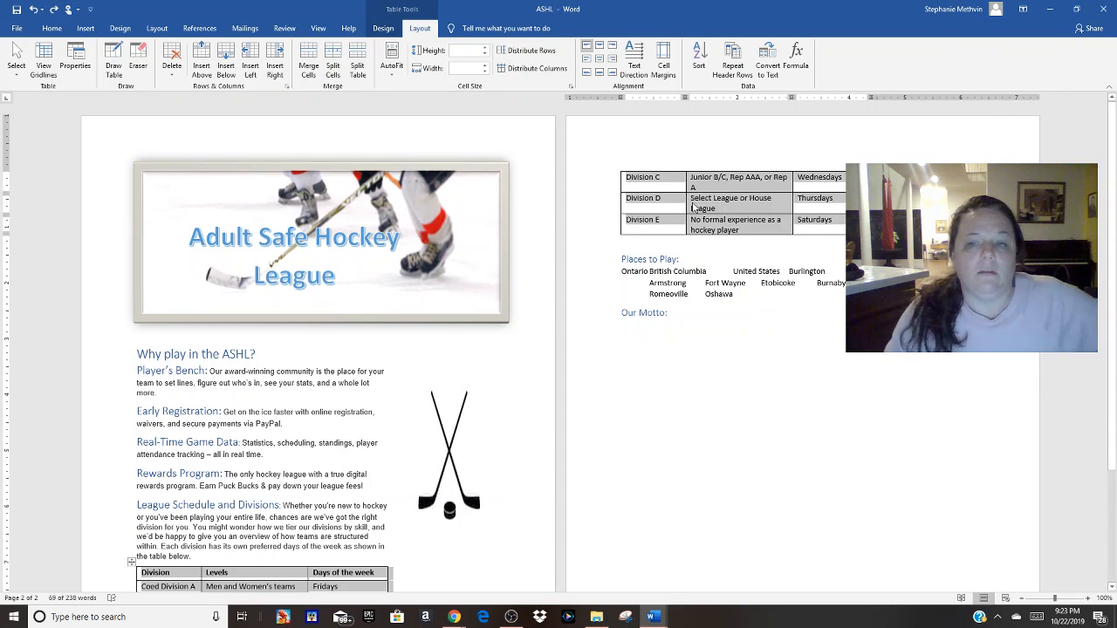
pyautogui.click(733, 63)
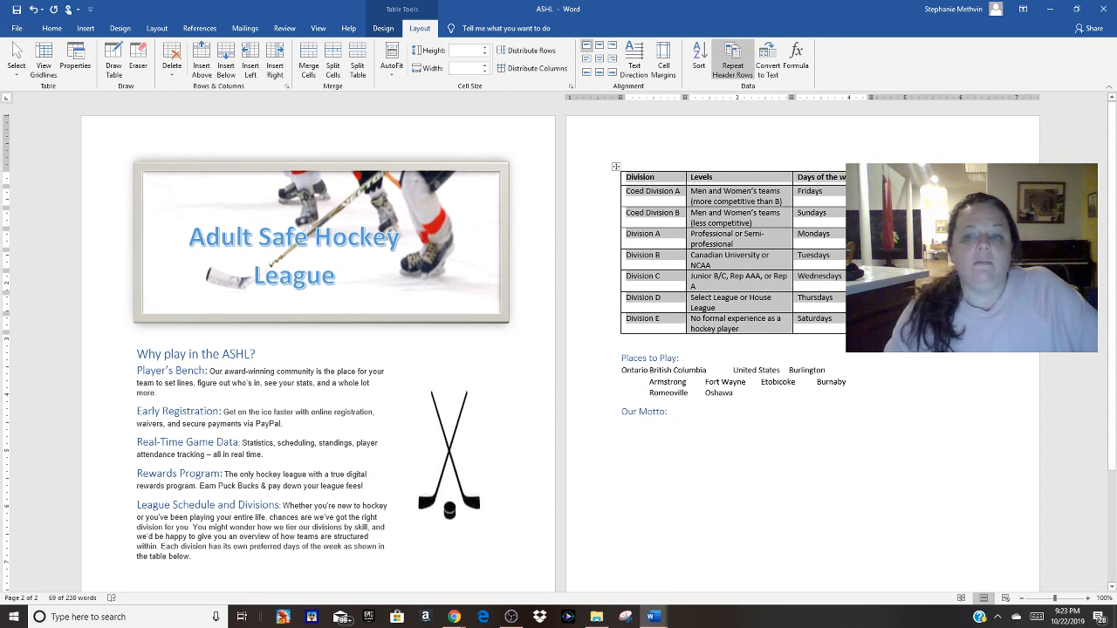
pyautogui.scroll(-1, 1111, 282)
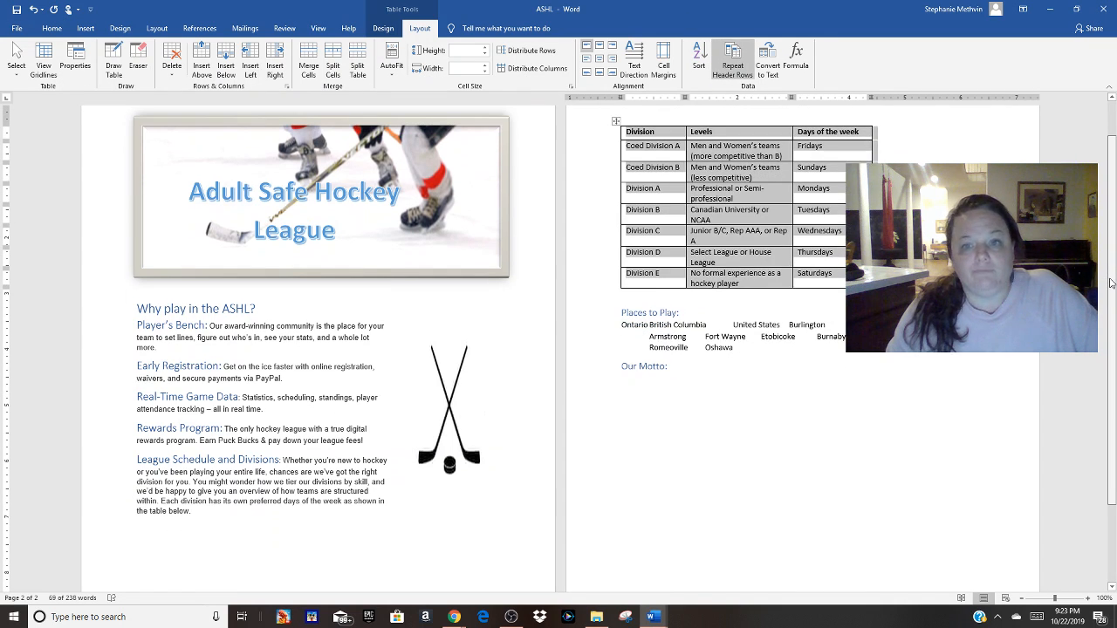
pyautogui.scroll(-2, 1110, 282)
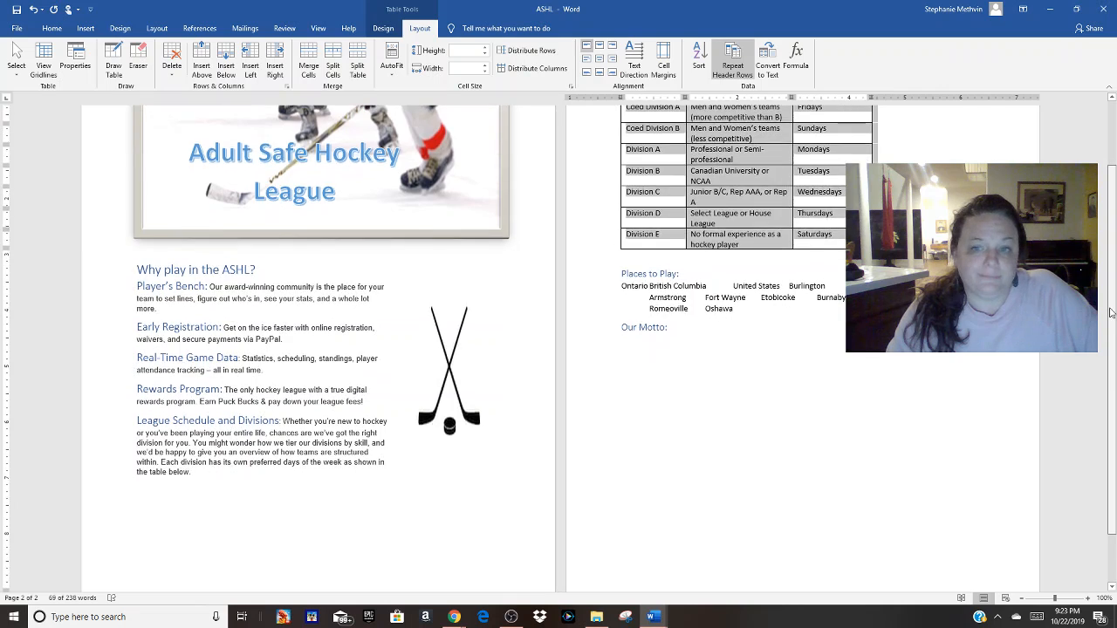
pyautogui.scroll(1, 1114, 287)
pyautogui.scroll(2, 1114, 286)
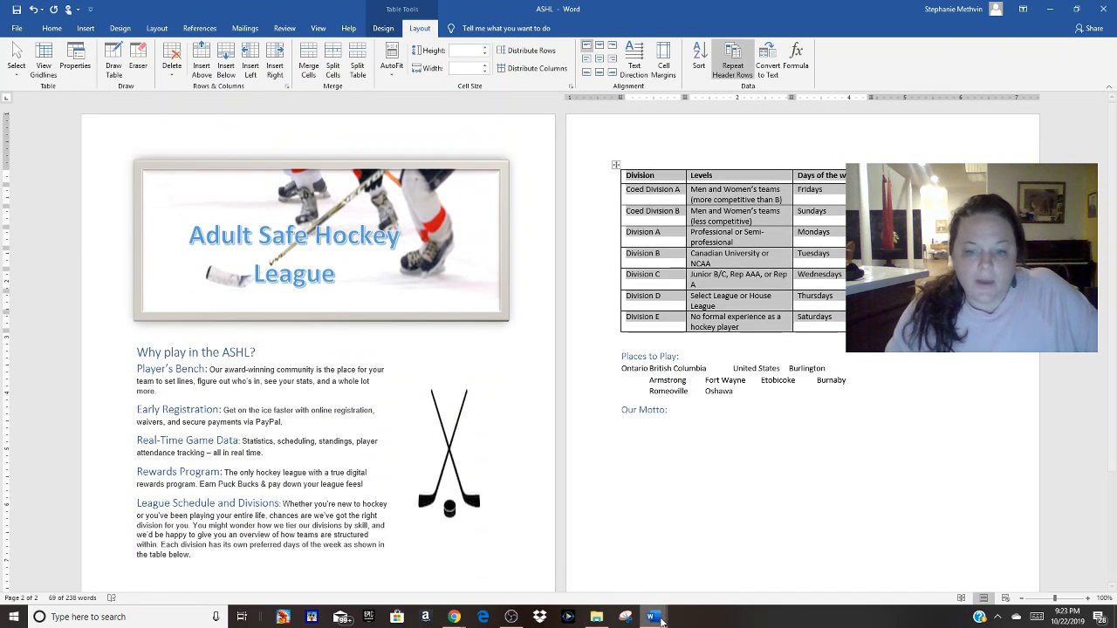
# Step: Switch to Chrome to read Task 3 on the forum page and return to the ASHL document in Word
pyautogui.moveTo(454, 616)
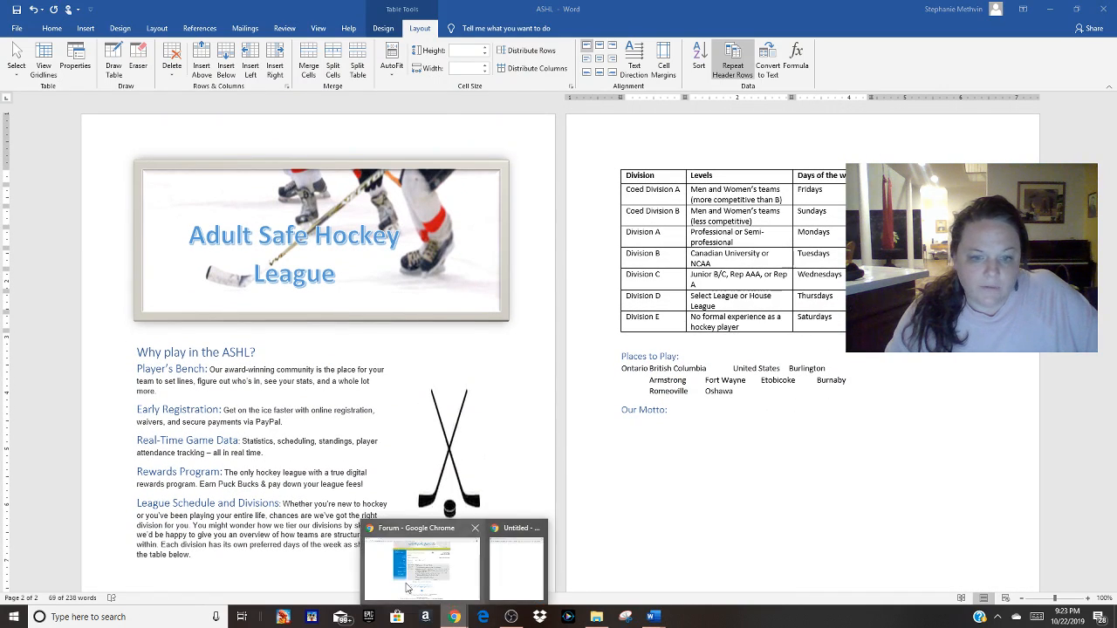
pyautogui.click(408, 587)
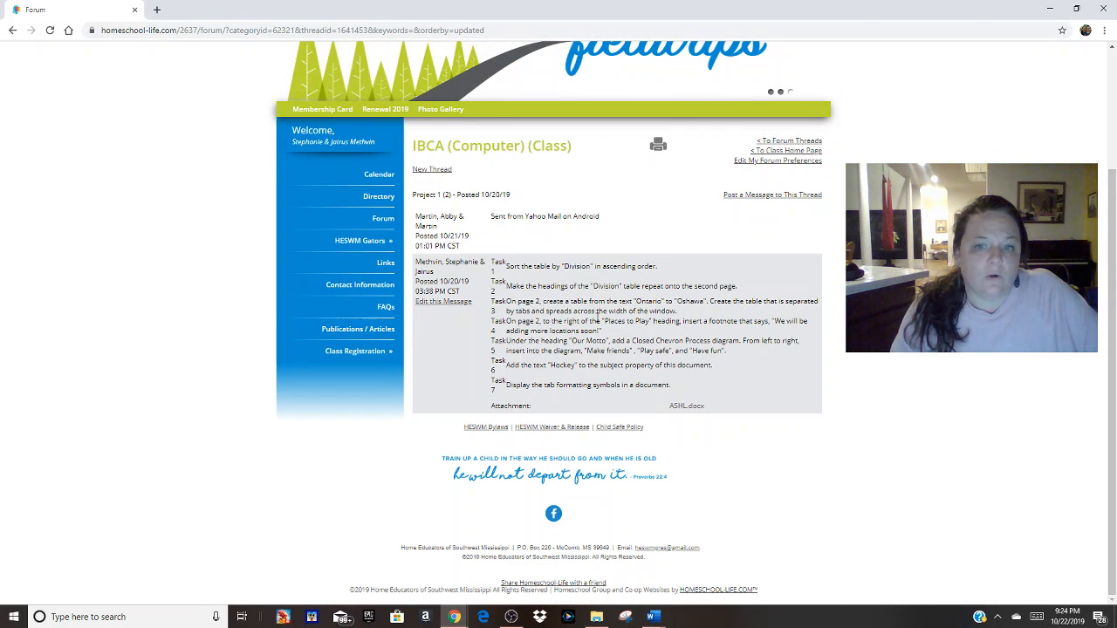
pyautogui.click(654, 617)
pyautogui.click(874, 575)
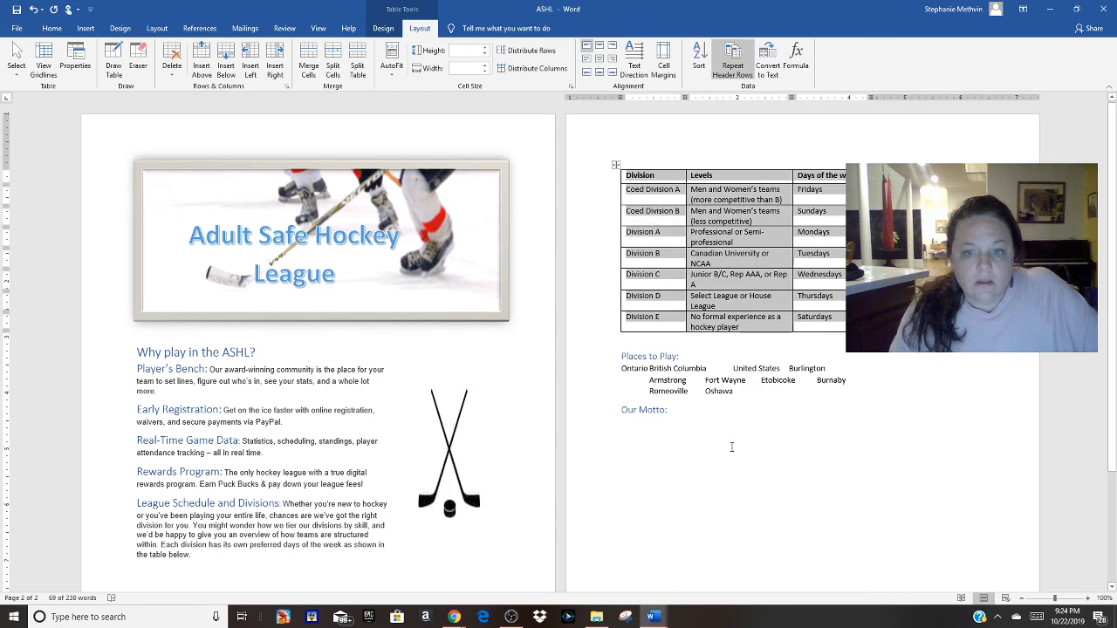
# Step: Set up a text-to-table conversion for the text from Ontario to Oshawa, separated at tabs with AutoFit to window
pyautogui.moveTo(623, 370); pyautogui.dragTo(732, 394)
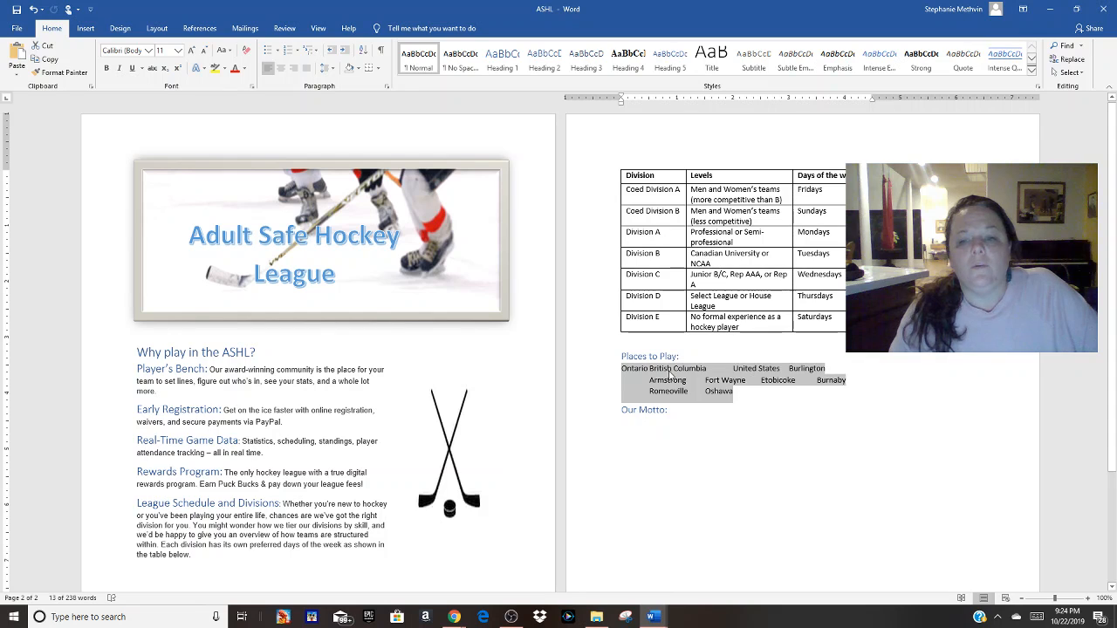
pyautogui.click(625, 368)
pyautogui.moveTo(624, 368); pyautogui.dragTo(707, 403)
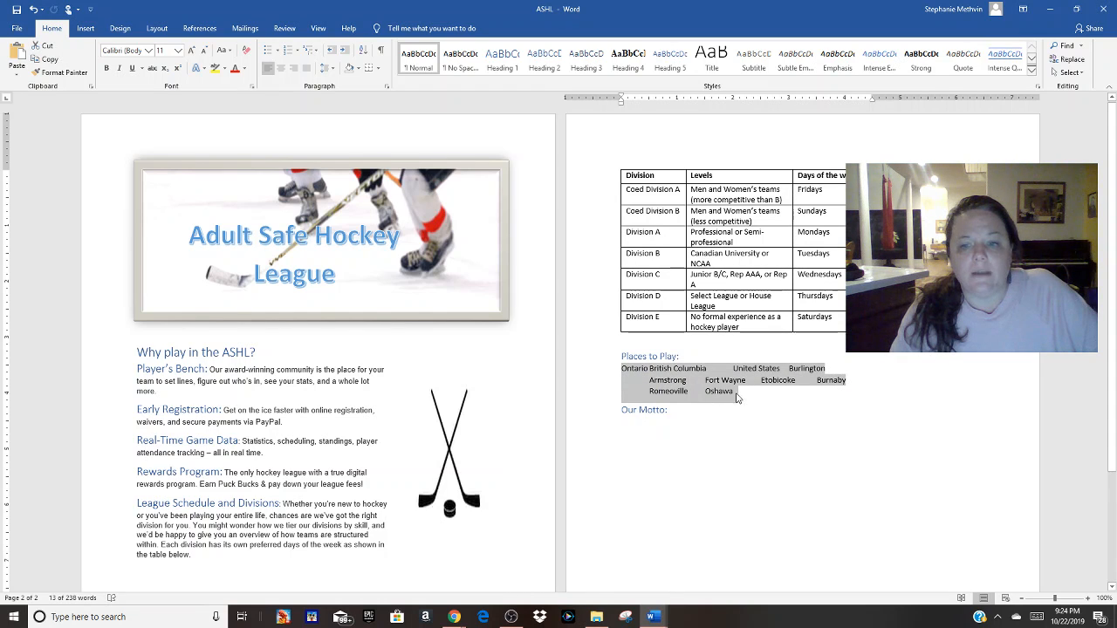
pyautogui.click(729, 395)
pyautogui.moveTo(623, 368); pyautogui.dragTo(722, 401)
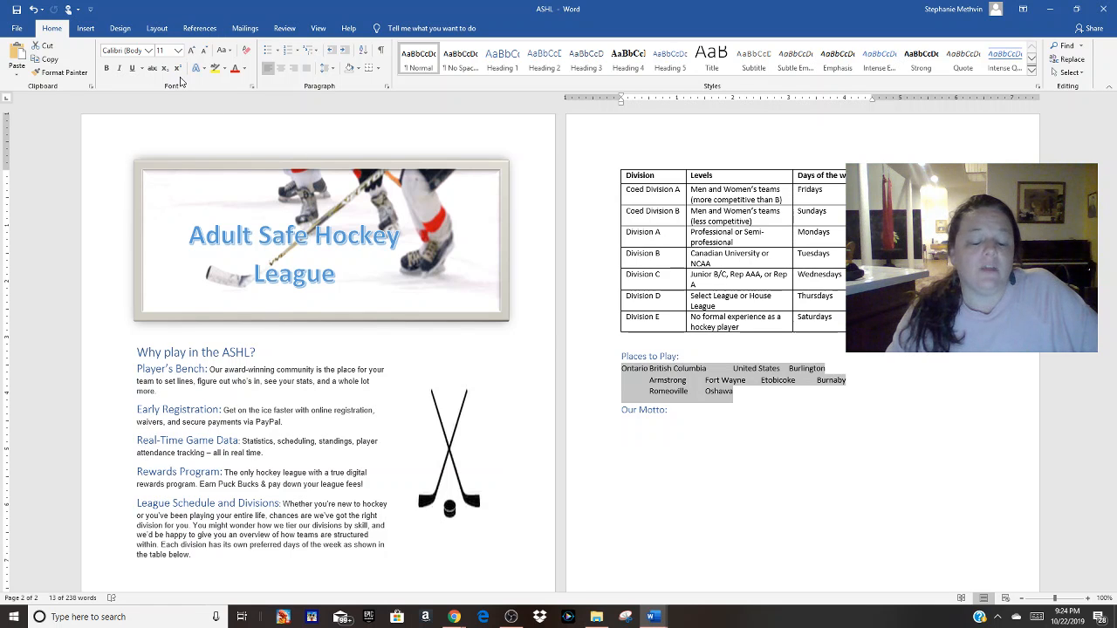
pyautogui.click(88, 30)
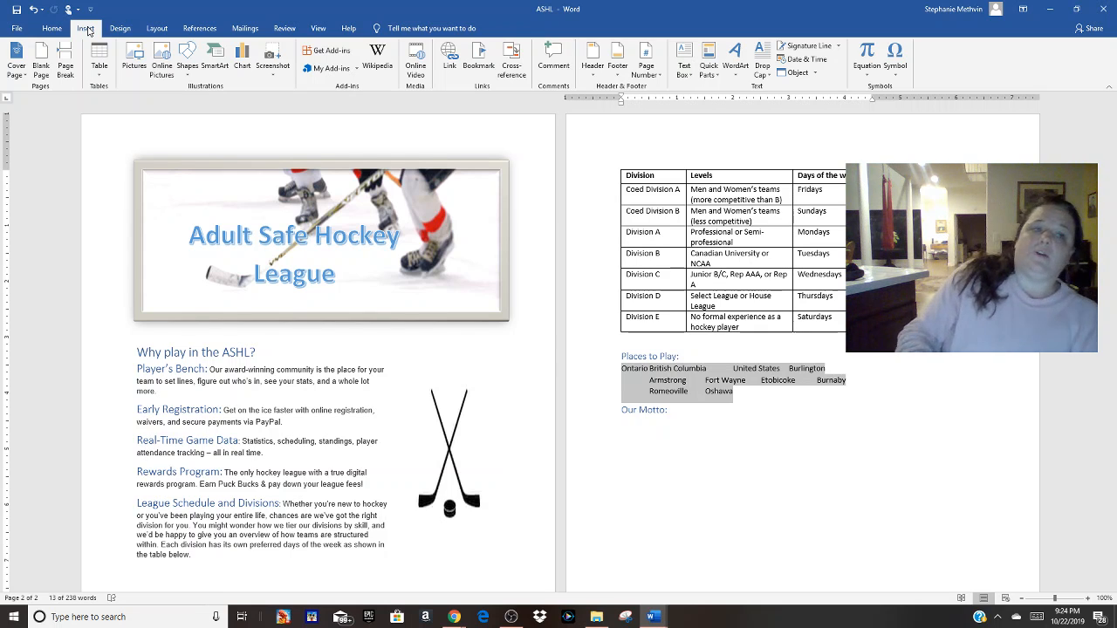
pyautogui.click(96, 73)
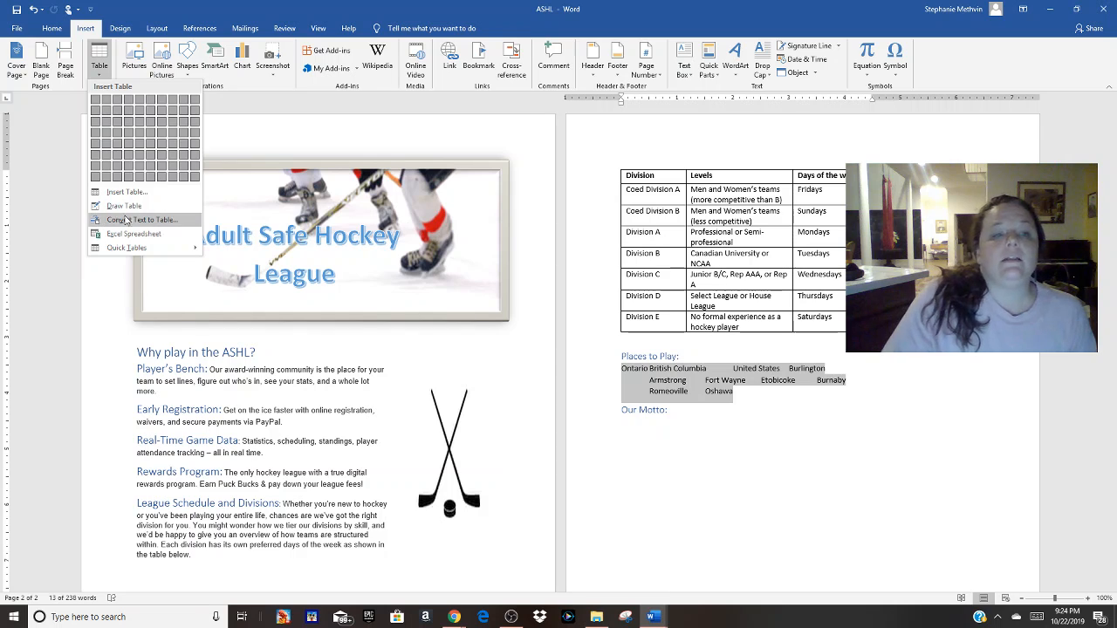
pyautogui.click(139, 220)
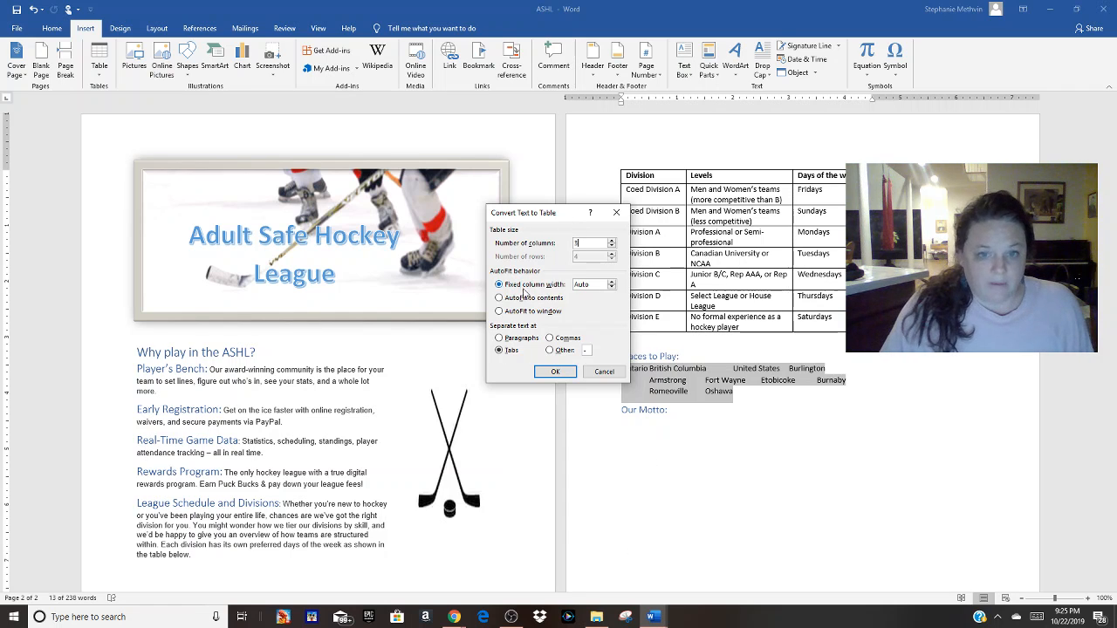
pyautogui.click(499, 311)
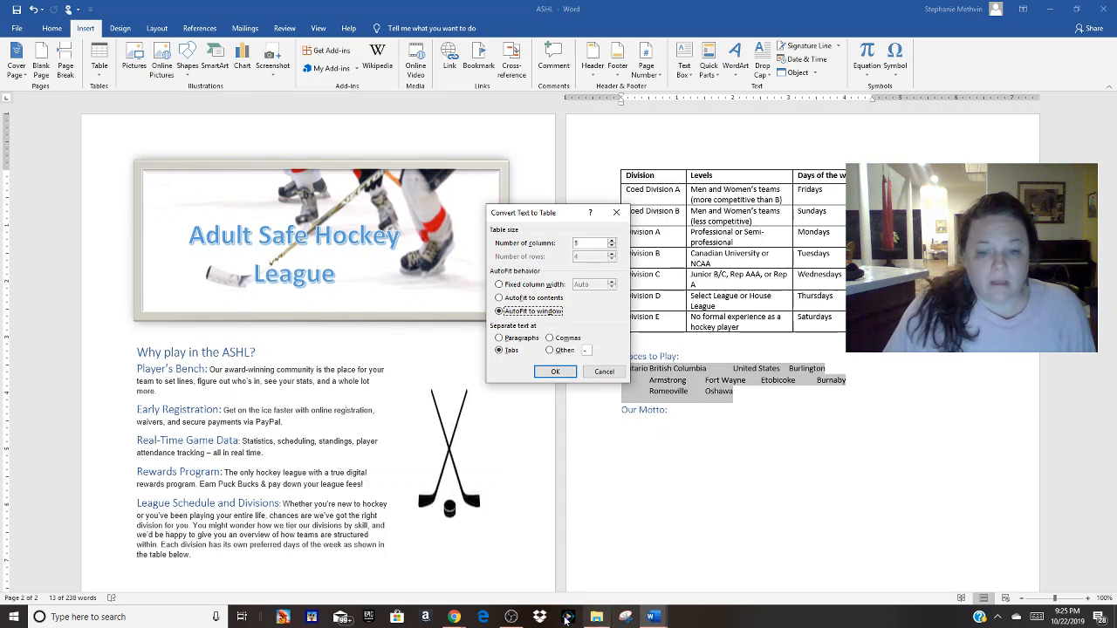
# Step: Check Task 3's width requirement on the forum page in Chrome and finish converting the Ontario to Oshawa text to a table in Word
pyautogui.click(454, 616)
pyautogui.click(432, 567)
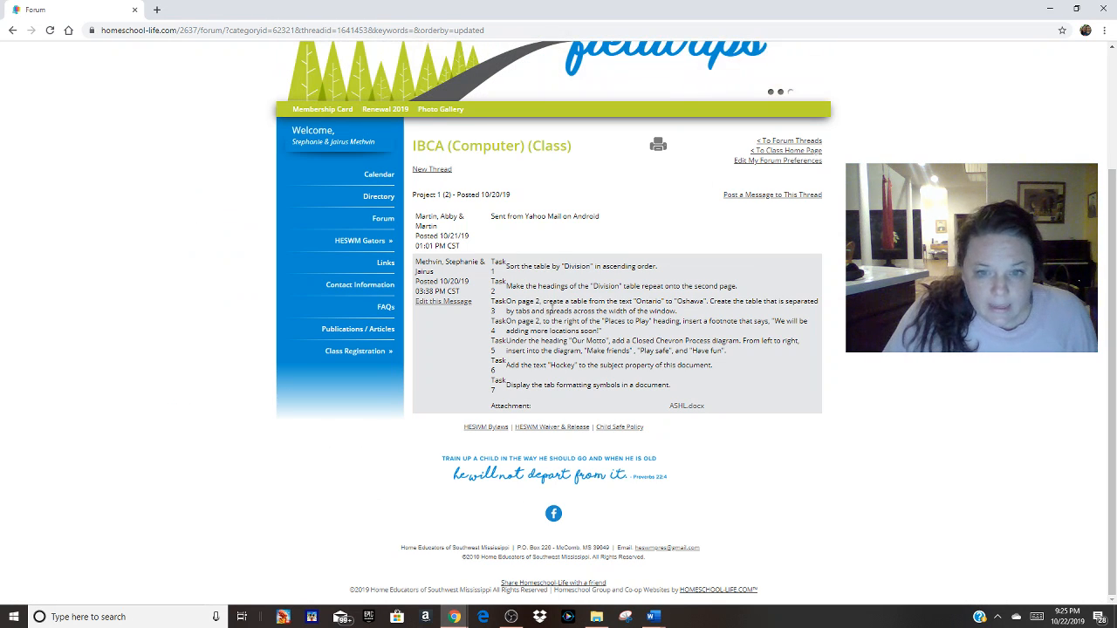
pyautogui.moveTo(544, 311); pyautogui.dragTo(694, 312)
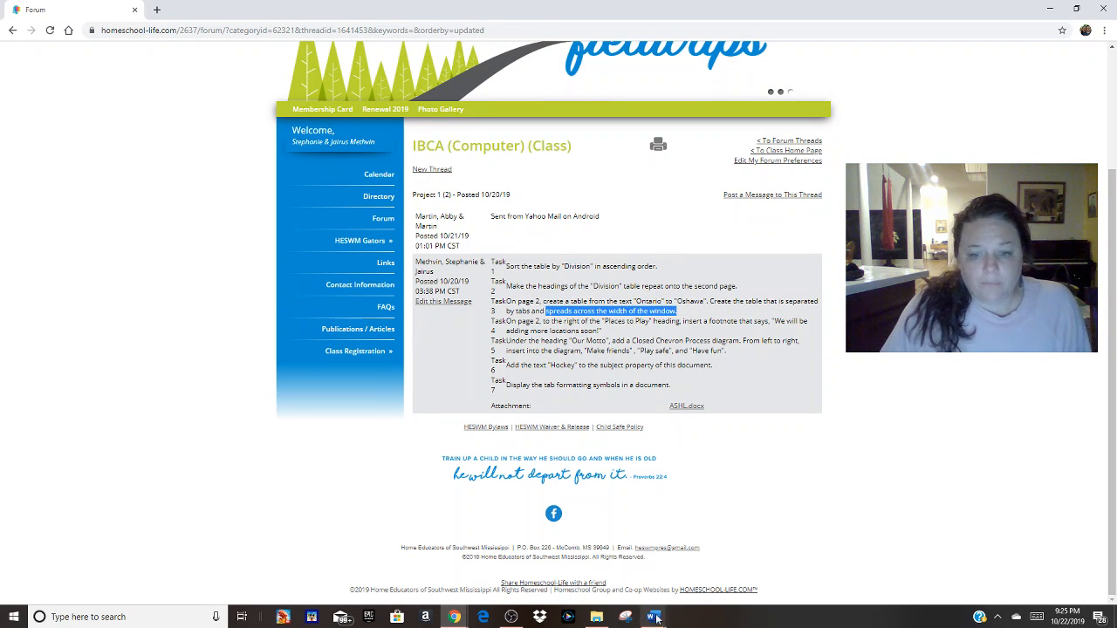
pyautogui.moveTo(654, 618)
pyautogui.click(892, 576)
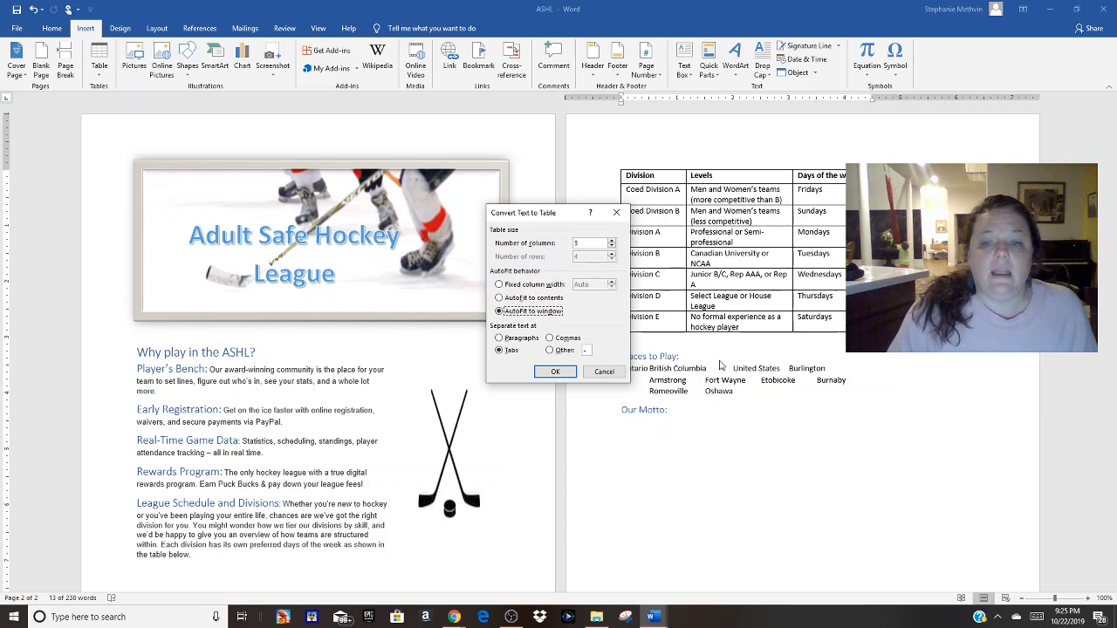
pyautogui.click(554, 371)
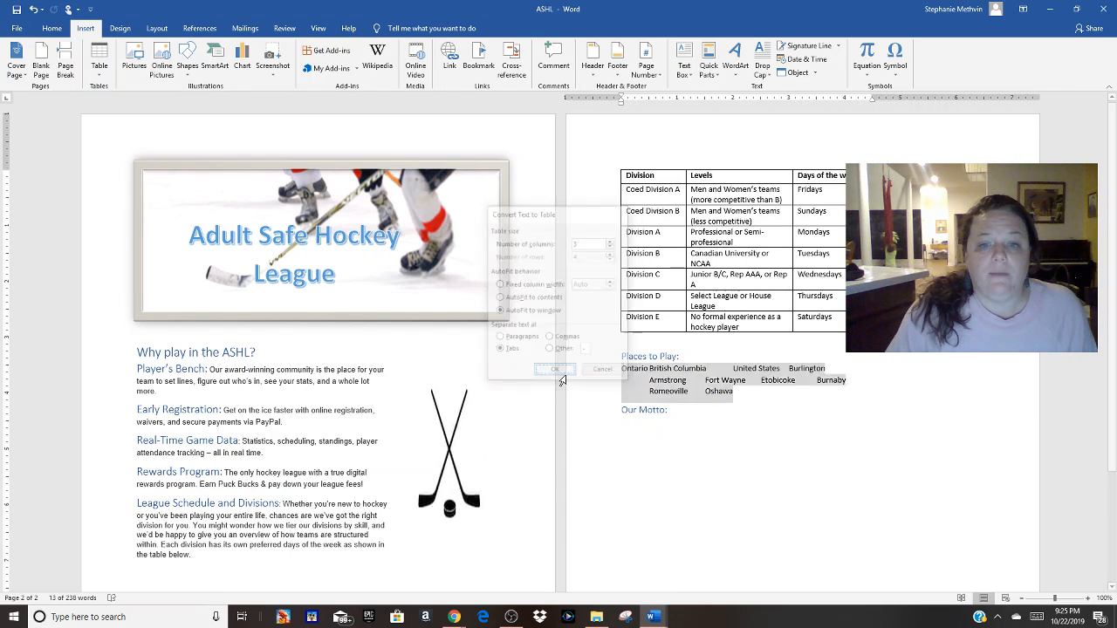
pyautogui.click(679, 430)
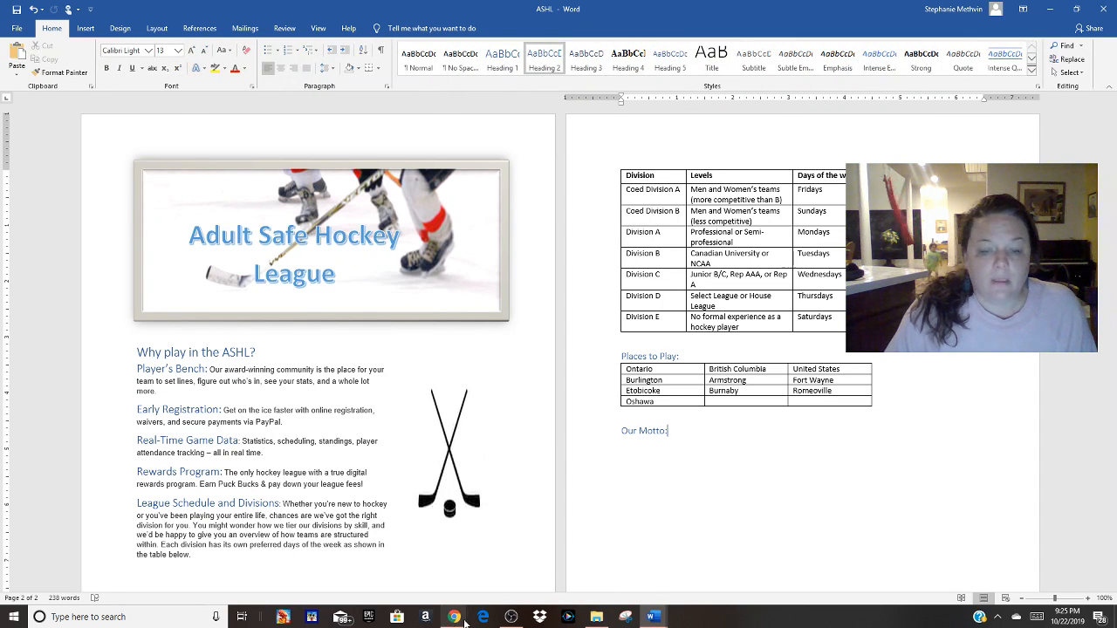
# Step: Switch to Chrome to read Task 4 on the forum page and return to the ASHL document in Word
pyautogui.moveTo(462, 619)
pyautogui.click(429, 546)
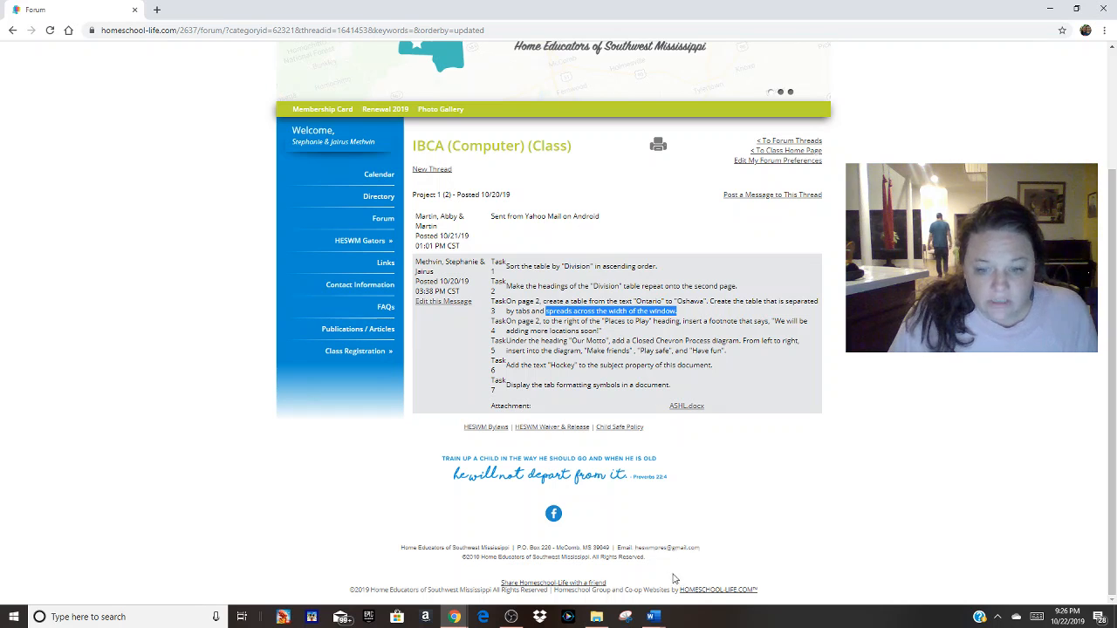
pyautogui.click(652, 617)
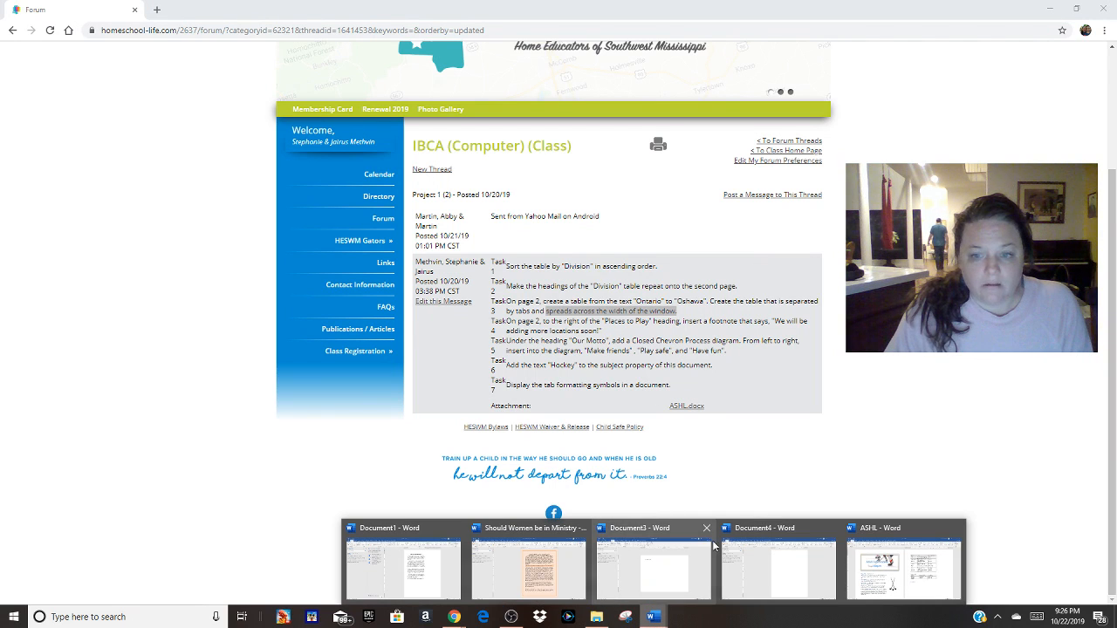
pyautogui.click(876, 572)
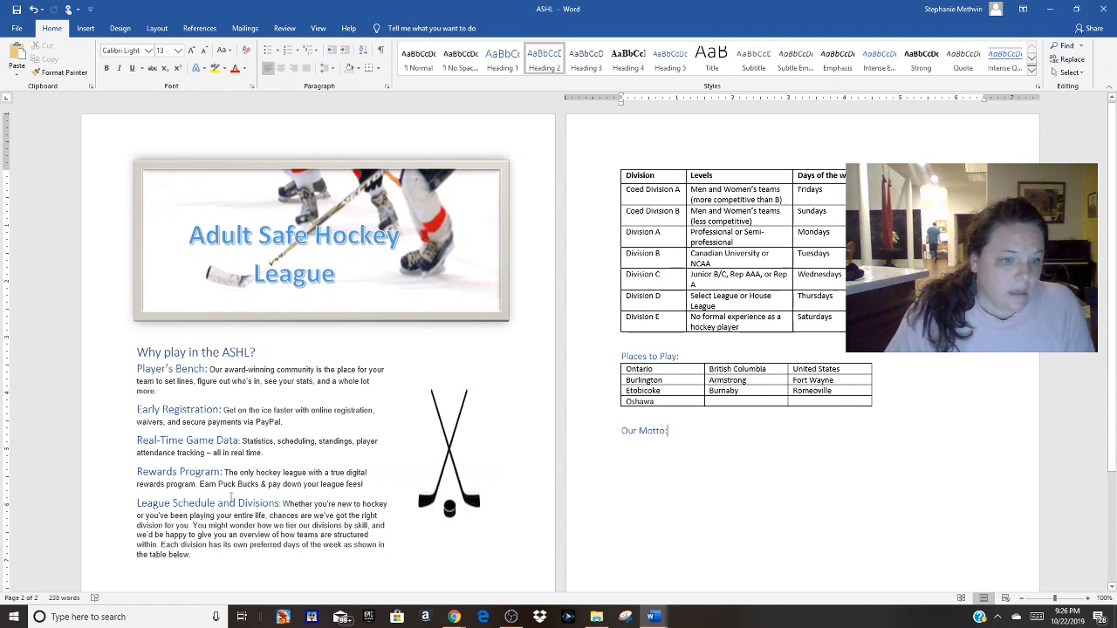
# Step: Insert a footnote after the "Places to Play:" heading reading "We will be adding more locations soon!", checking the wording in Chrome
pyautogui.click(683, 357)
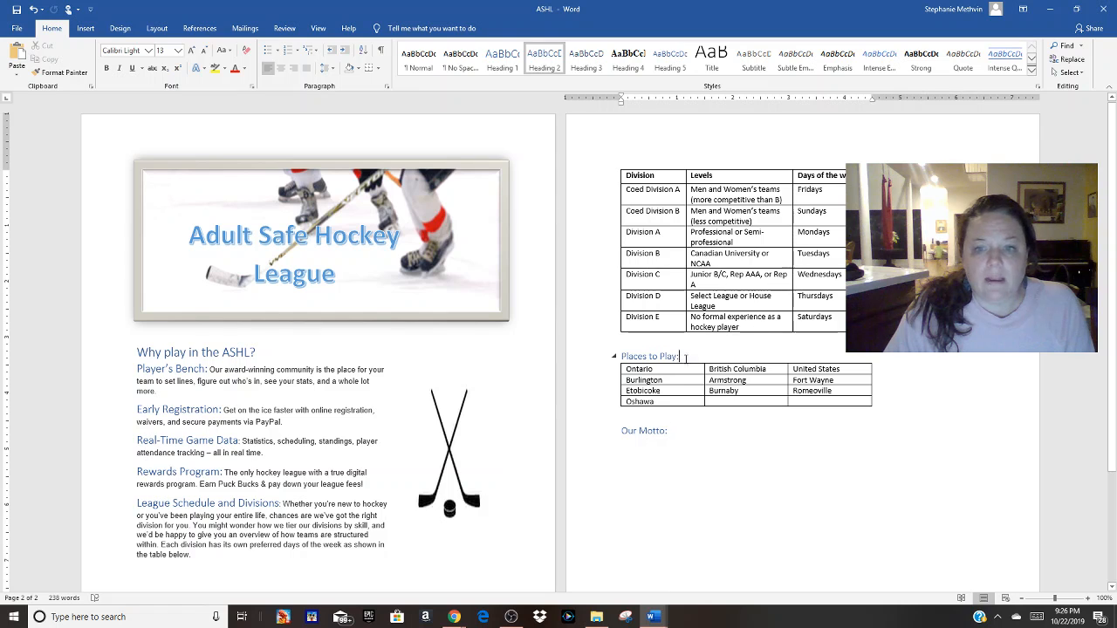
pyautogui.click(200, 28)
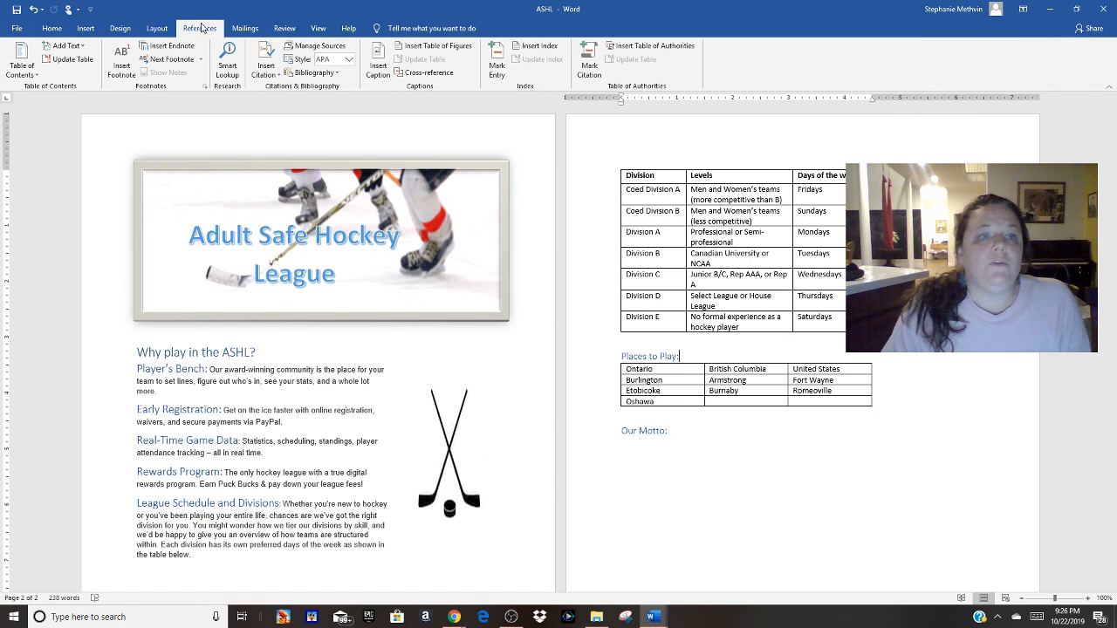
pyautogui.click(121, 61)
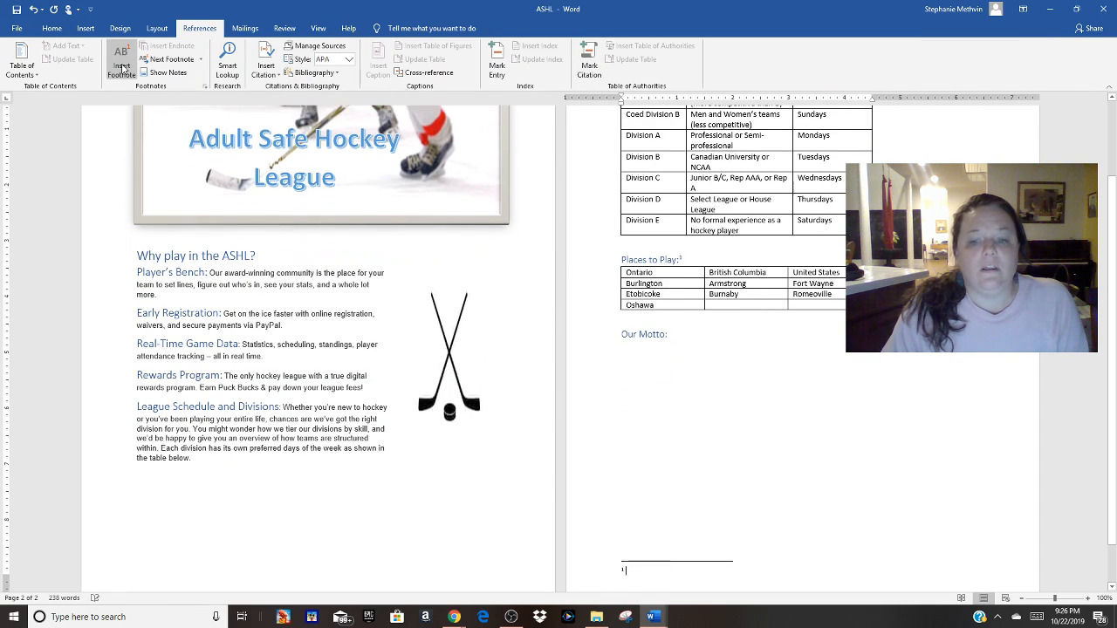
pyautogui.write('We will be')
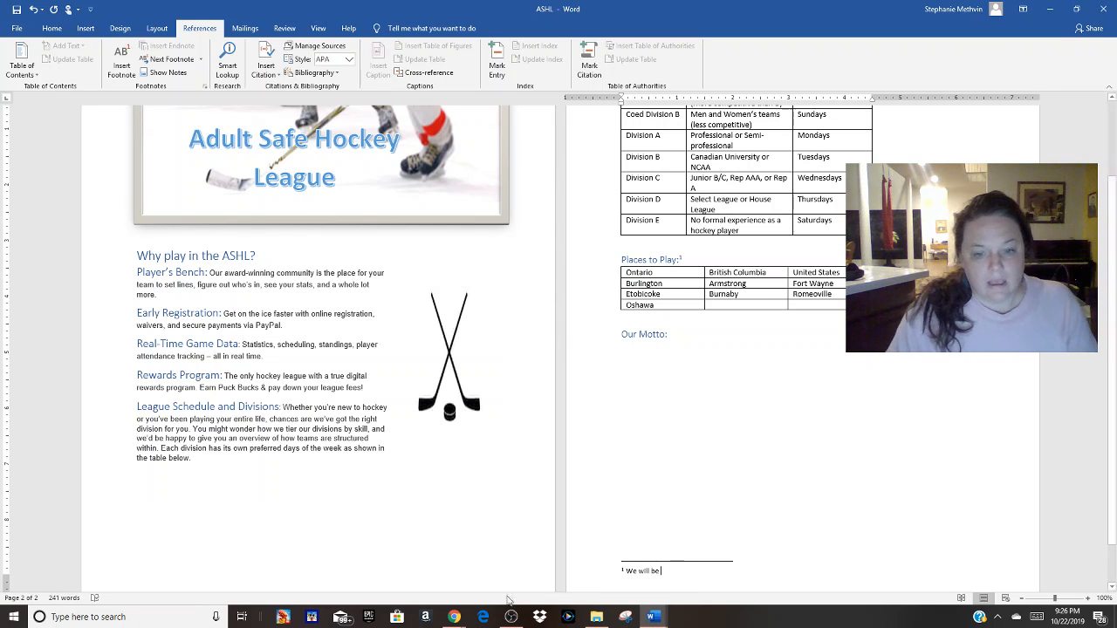
pyautogui.moveTo(453, 617)
pyautogui.click(454, 538)
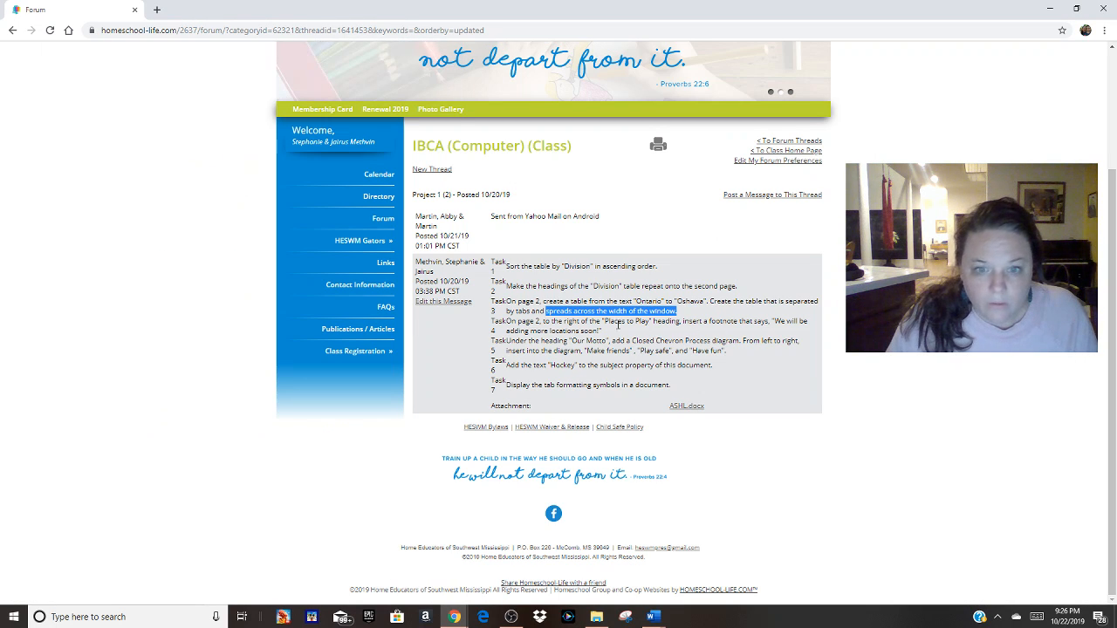
pyautogui.moveTo(659, 617)
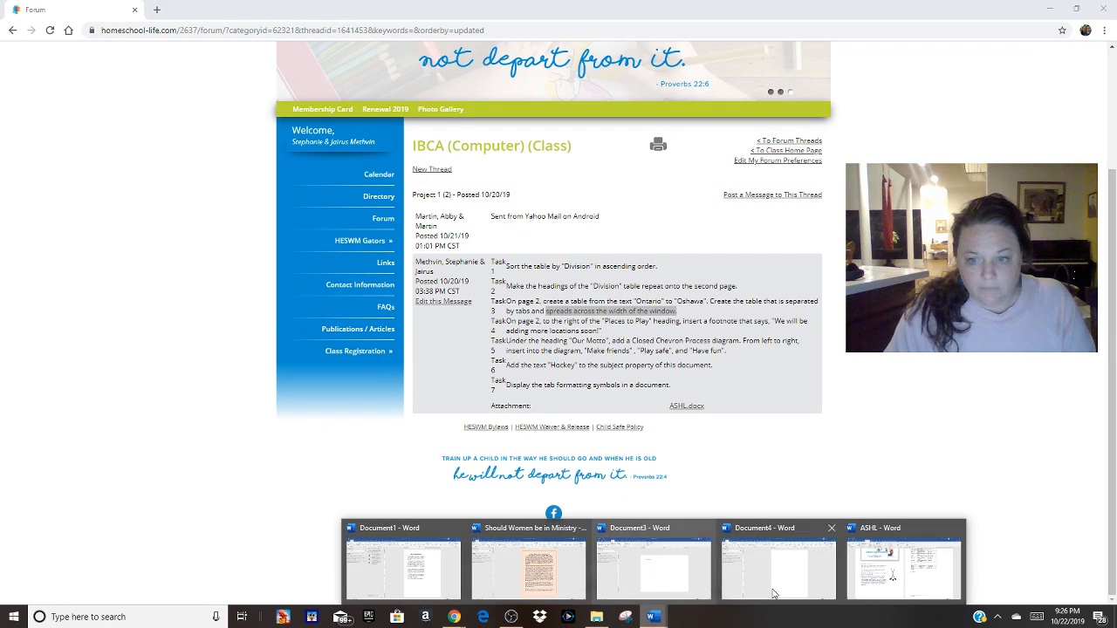
pyautogui.click(868, 584)
pyautogui.write('adding more locations soon!')
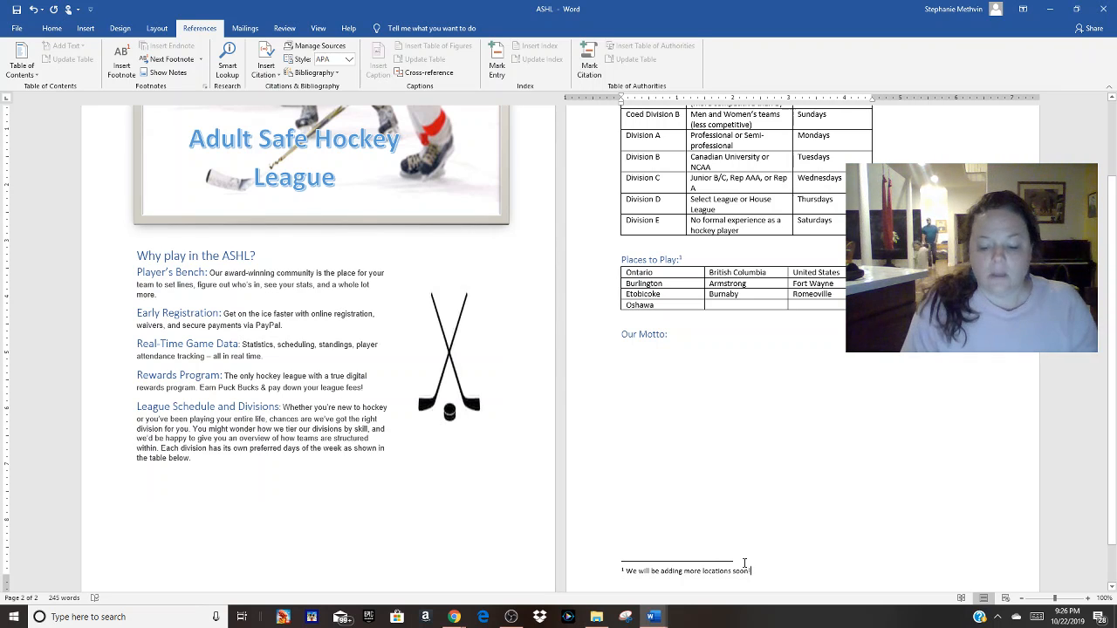
pyautogui.write('"')
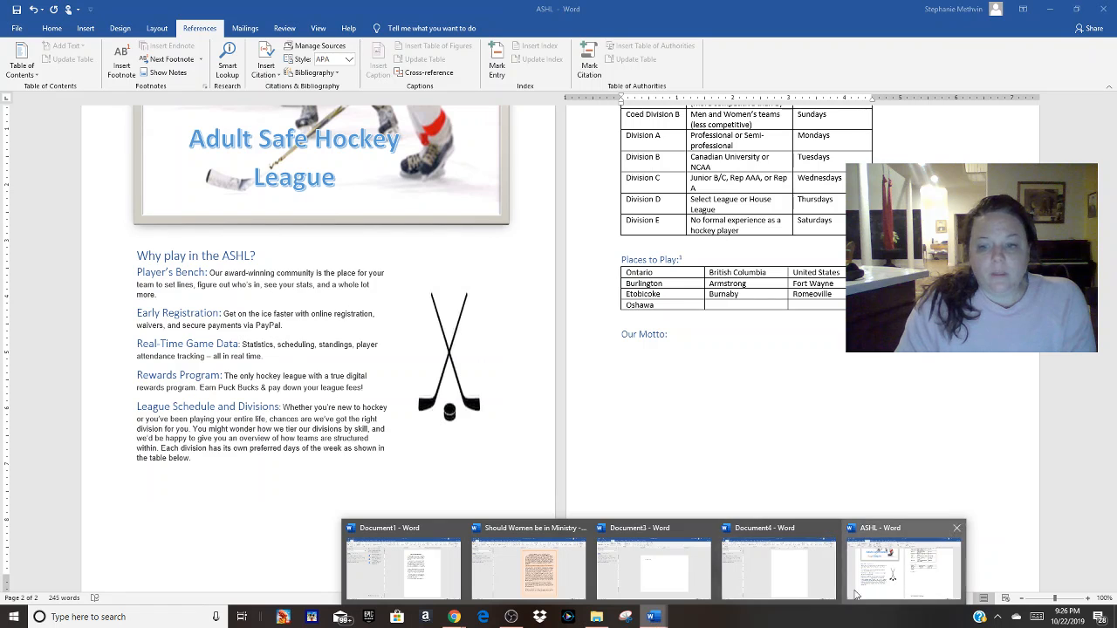
# Step: Switch to Chrome to read Task 5 on the forum page and return to the ASHL document in Word
pyautogui.moveTo(458, 621)
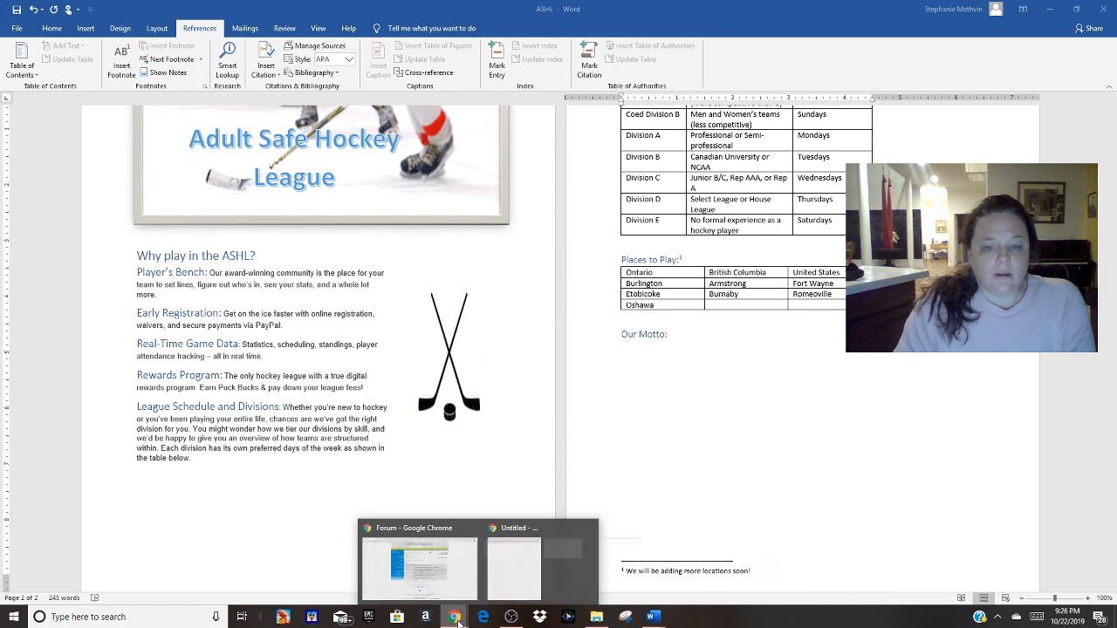
pyautogui.click(421, 567)
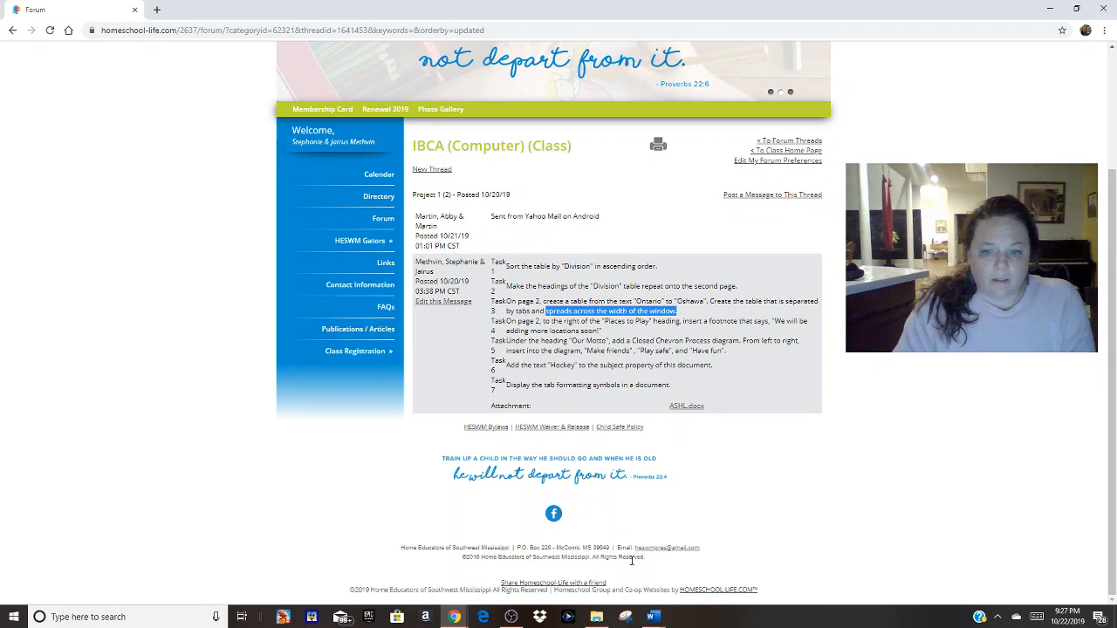
pyautogui.moveTo(653, 617)
pyautogui.click(907, 567)
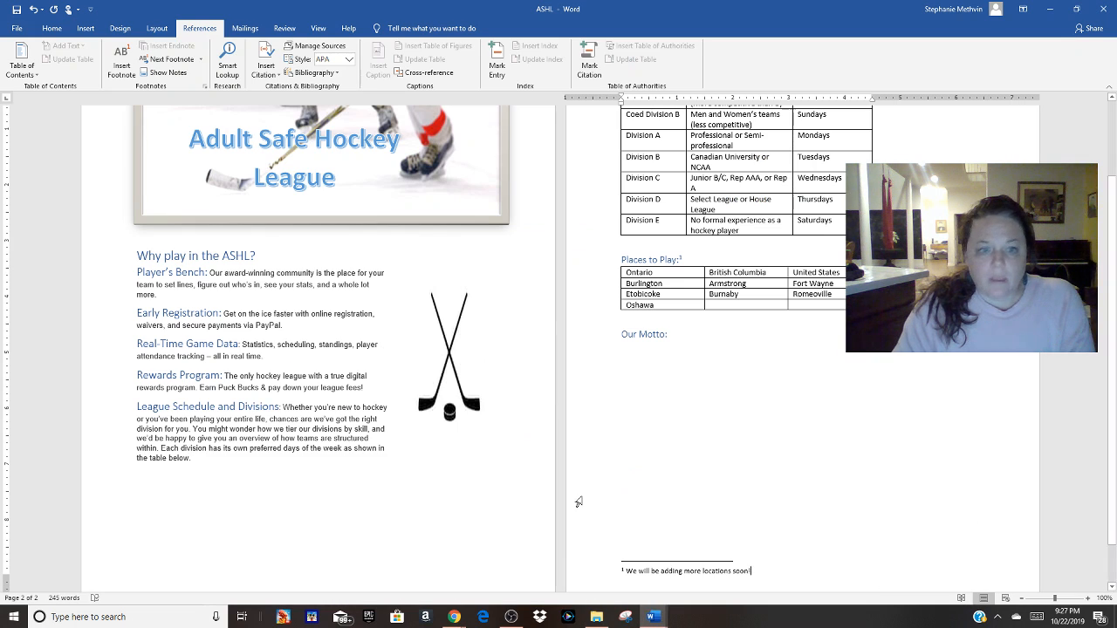
# Step: Insert a Closed Chevron Process SmartArt diagram on the line below the "Our Motto:" heading
pyautogui.click(679, 364)
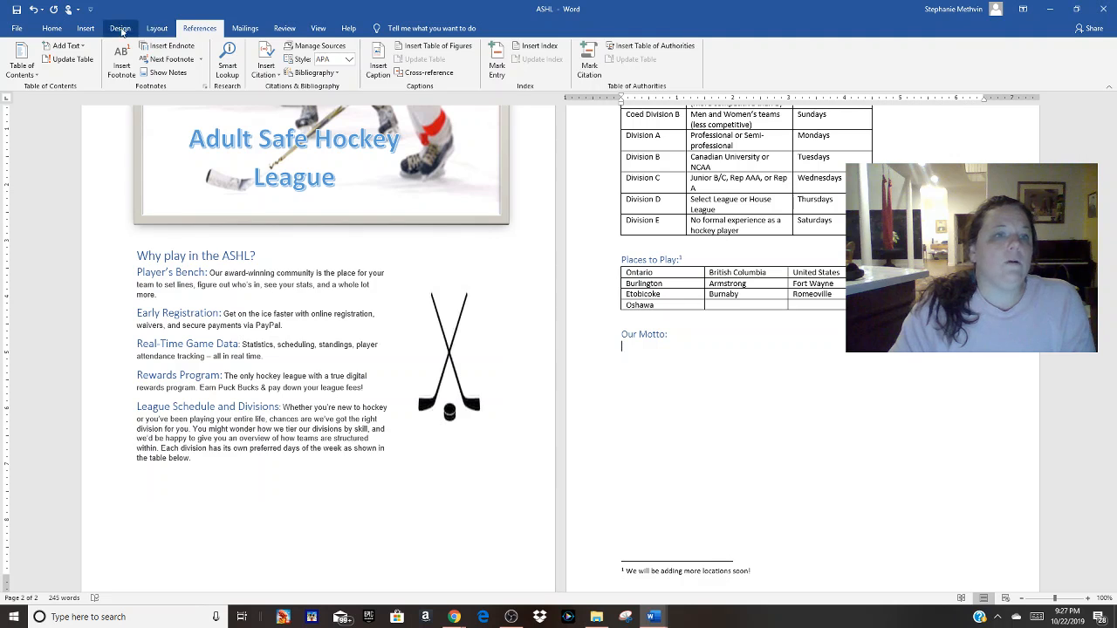
pyautogui.click(86, 28)
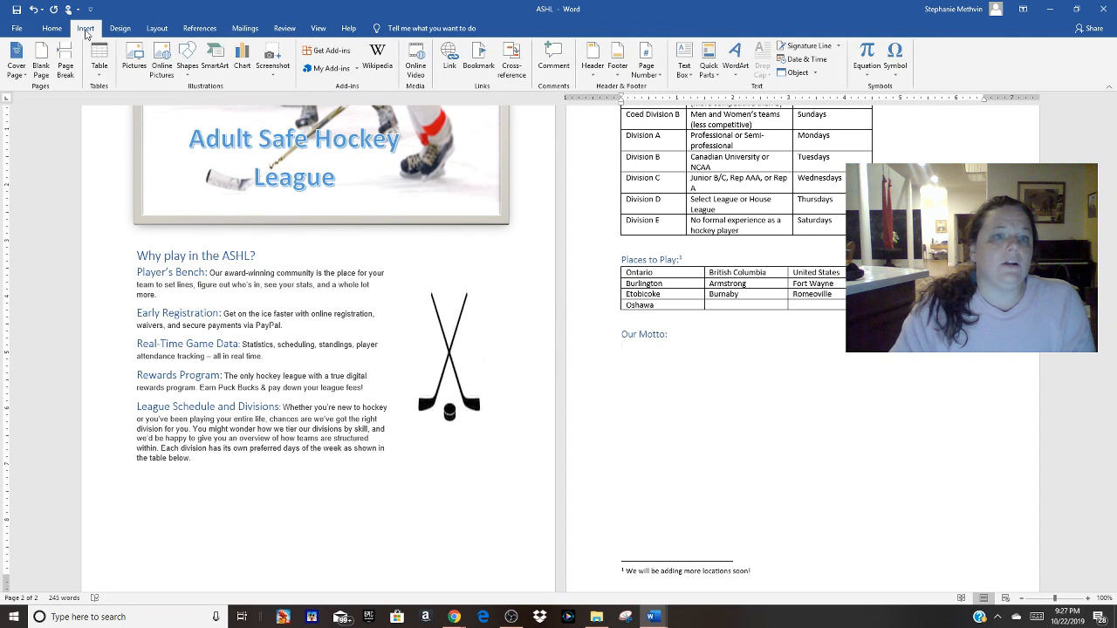
pyautogui.click(215, 60)
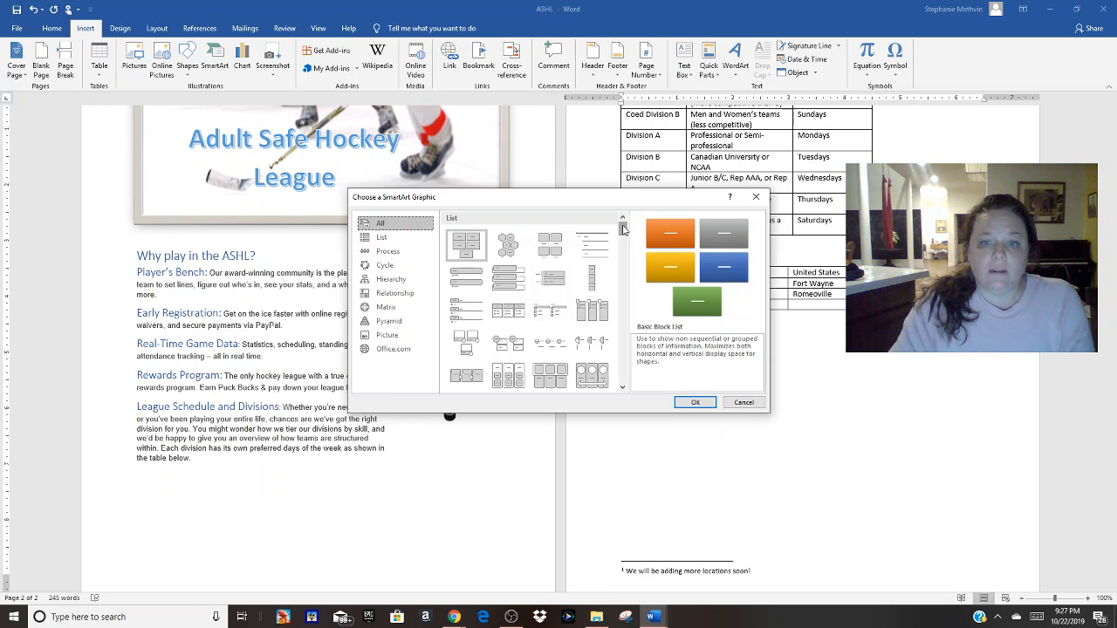
pyautogui.moveTo(622, 230); pyautogui.dragTo(631, 279)
pyautogui.scroll(5, 532, 301)
pyautogui.click(381, 237)
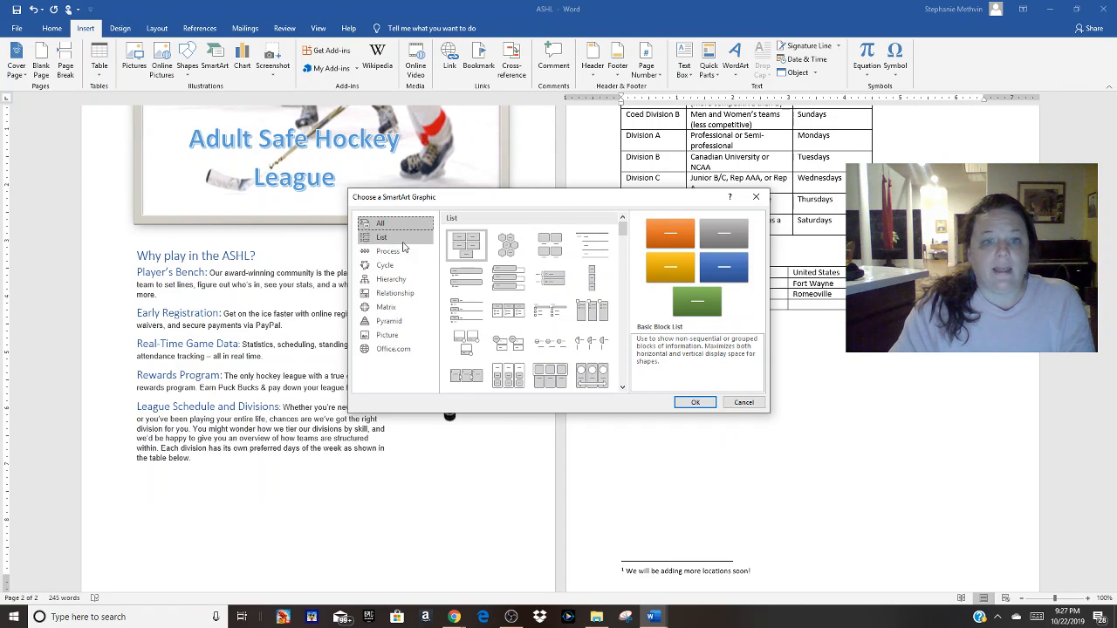
pyautogui.click(387, 251)
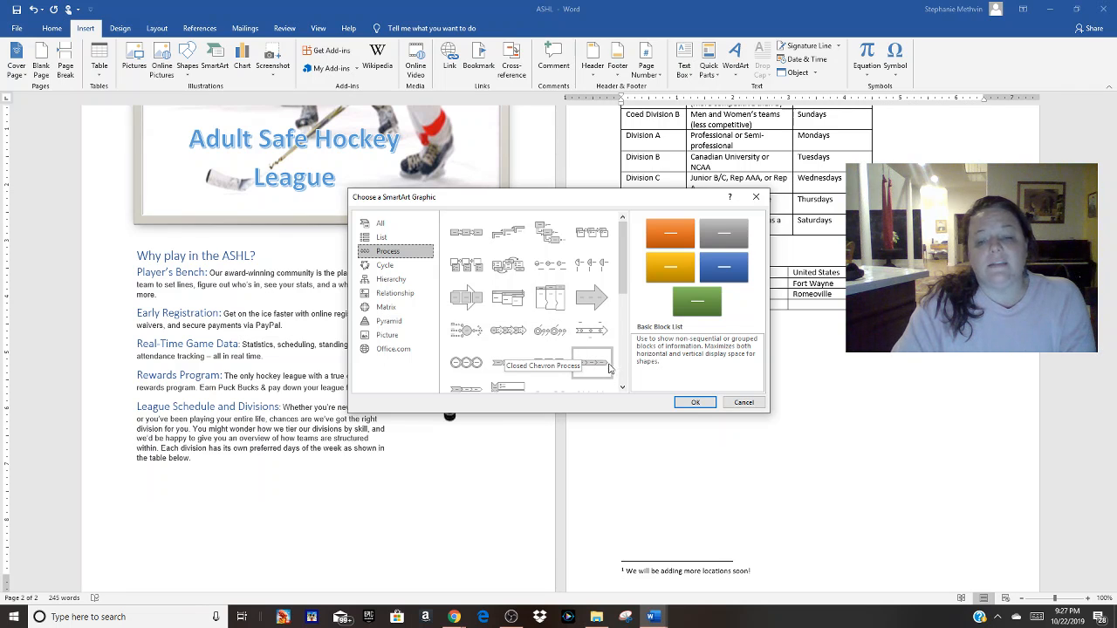
pyautogui.click(608, 368)
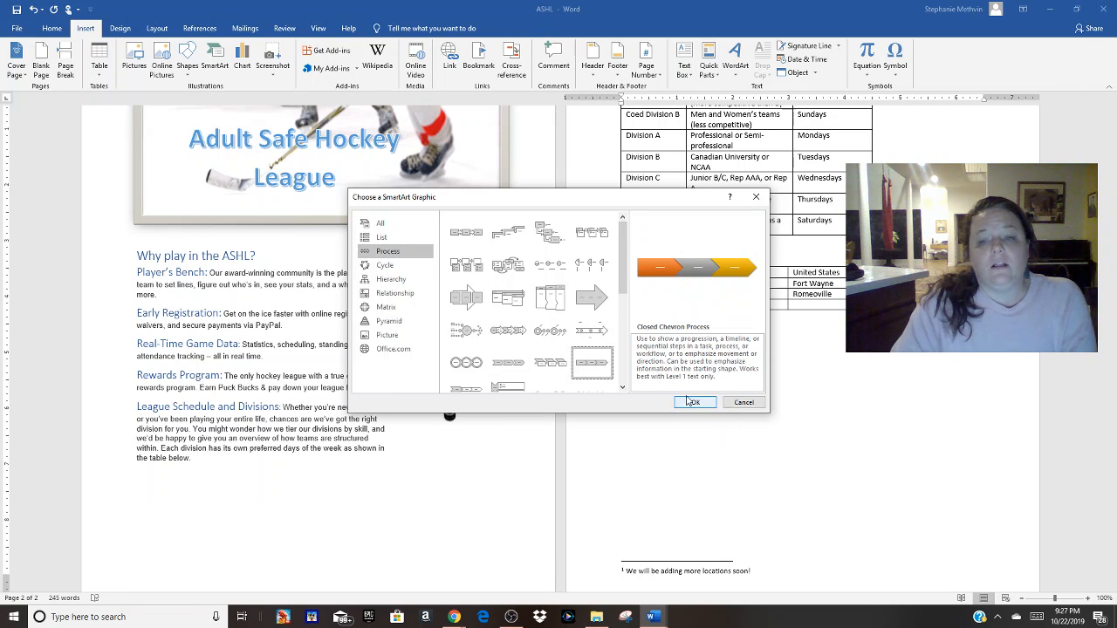
pyautogui.click(691, 402)
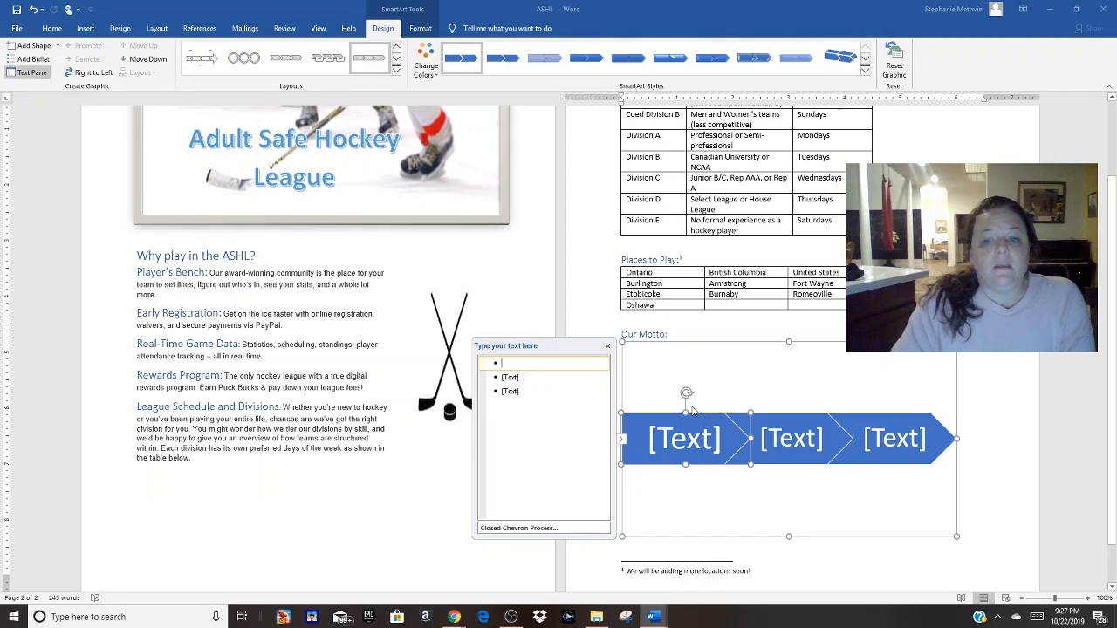
# Step: Close and reopen the diagram's text pane, and check Task 5's label wording in Chrome before returning to Word
pyautogui.click(608, 347)
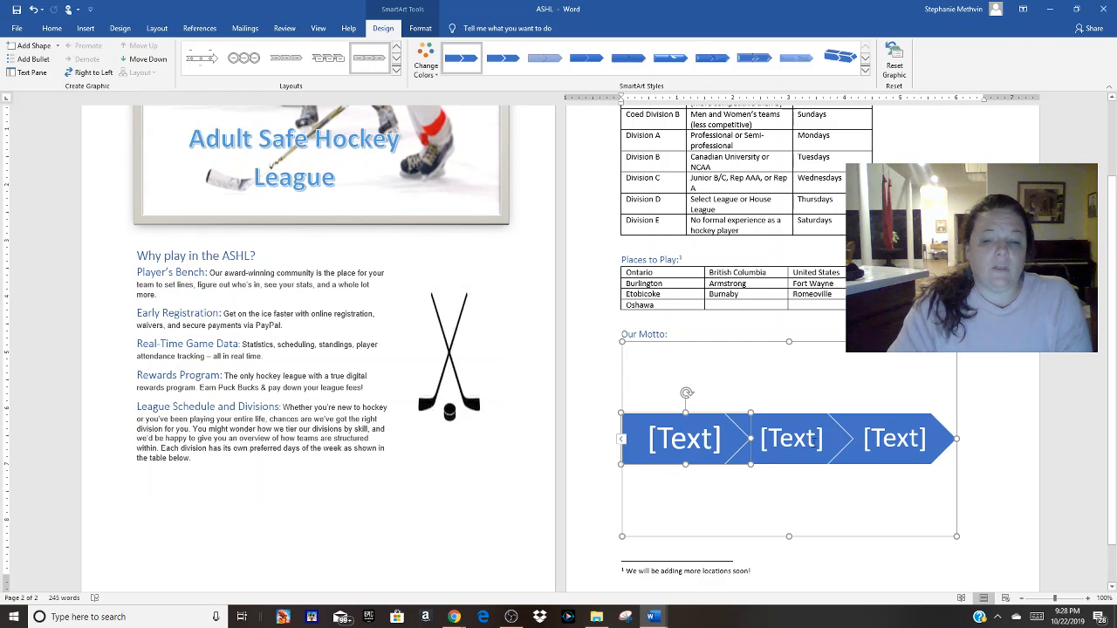
pyautogui.click(622, 443)
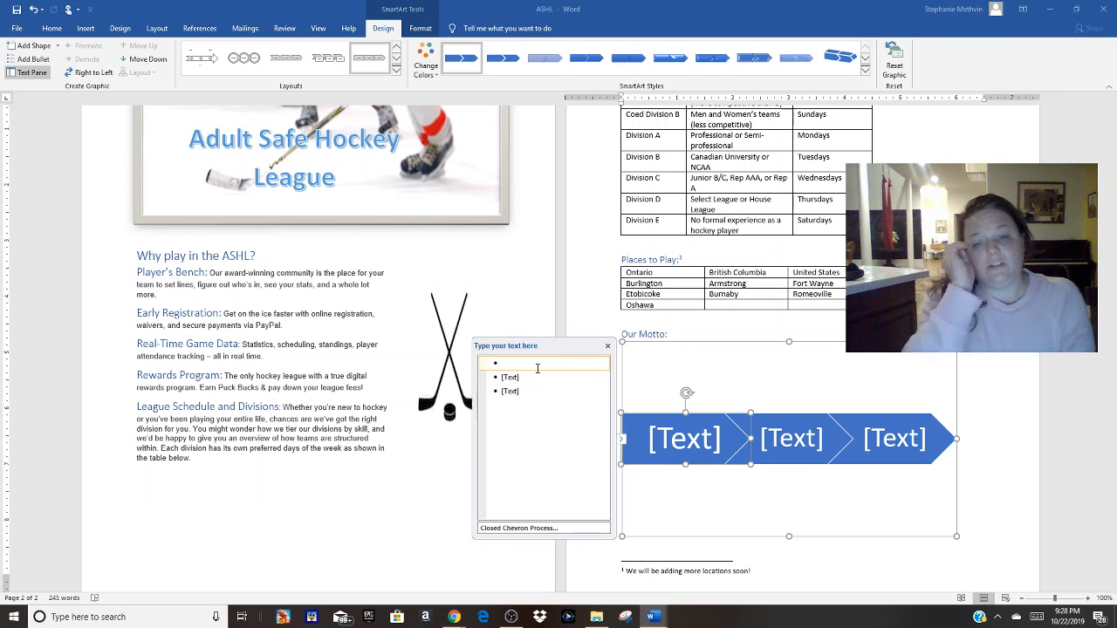
pyautogui.moveTo(453, 619)
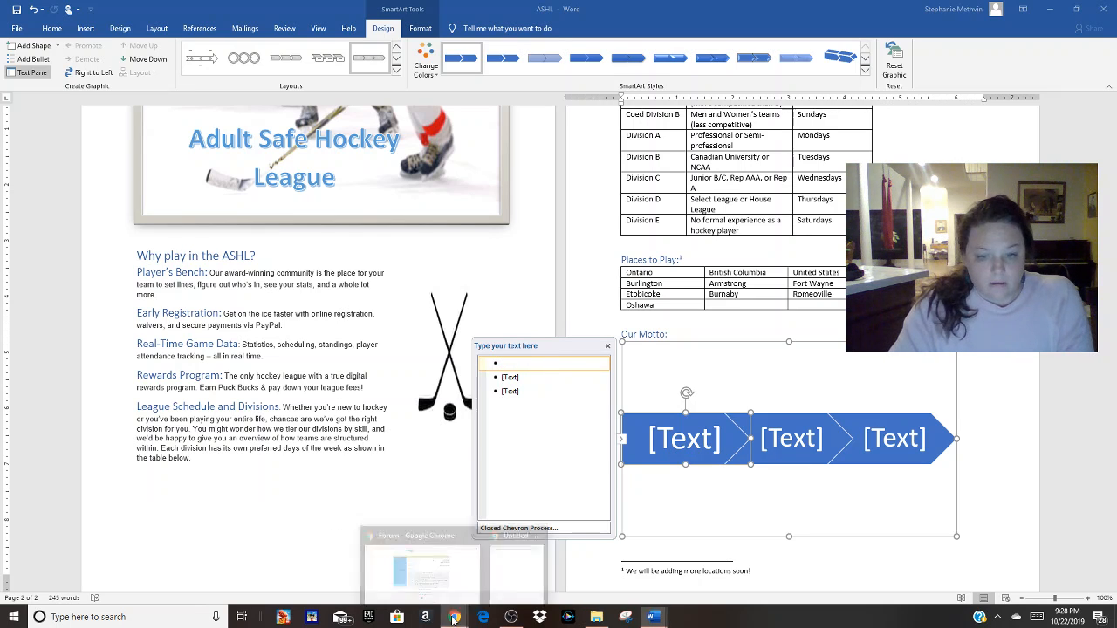
pyautogui.click(451, 579)
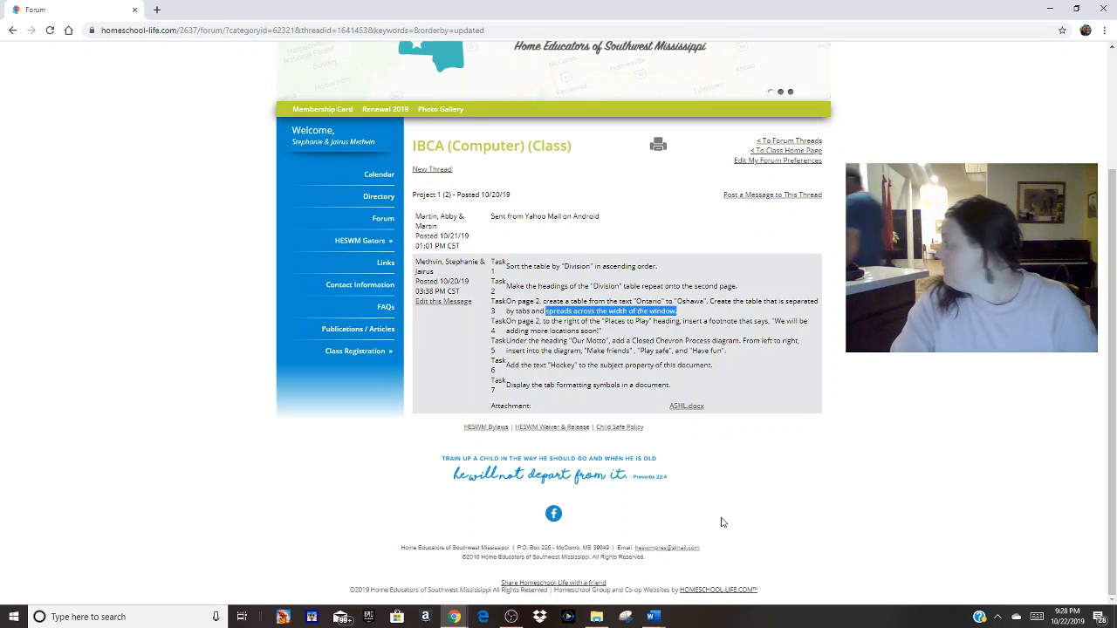
pyautogui.click(660, 621)
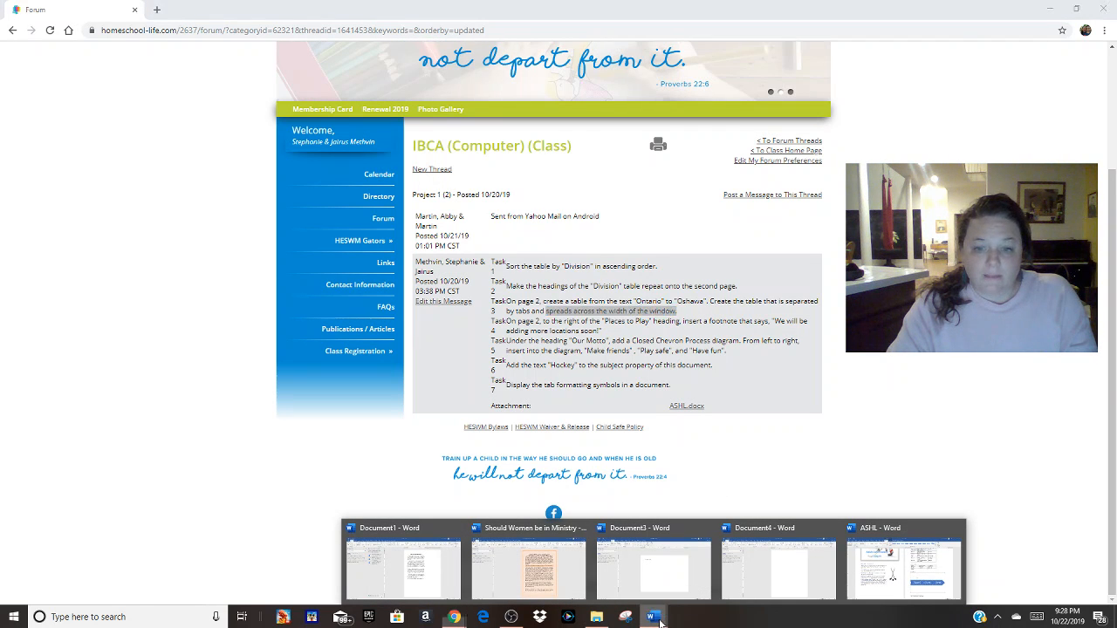
pyautogui.click(940, 581)
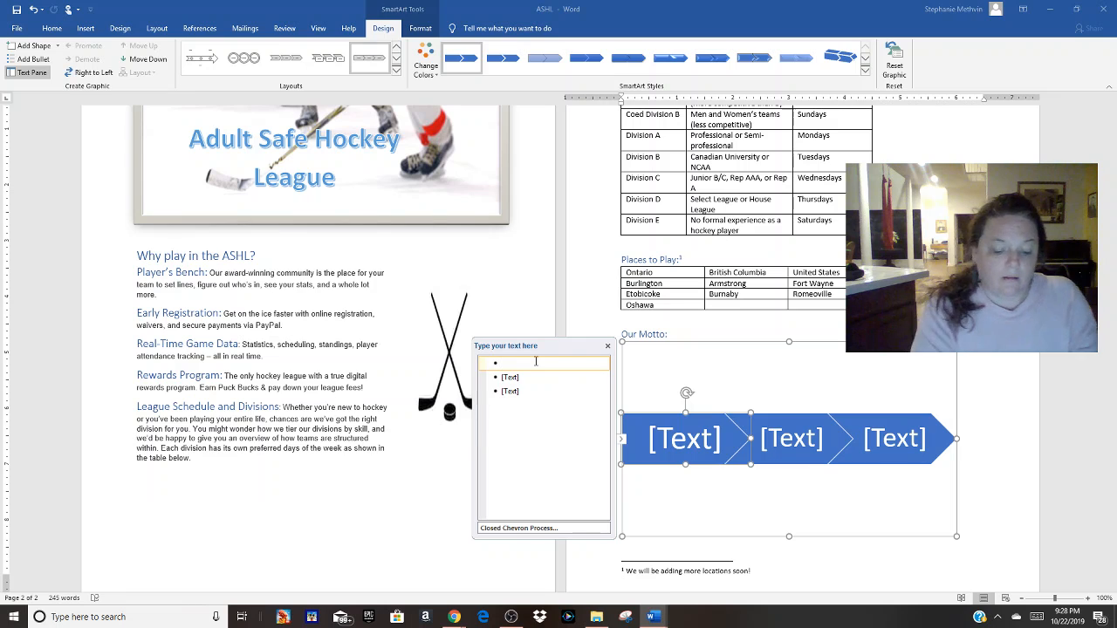
# Step: Label the three chevrons "Make friends", "Play safe" and "Have fun" in order, and close the diagram's text pane
pyautogui.write('Make friends')
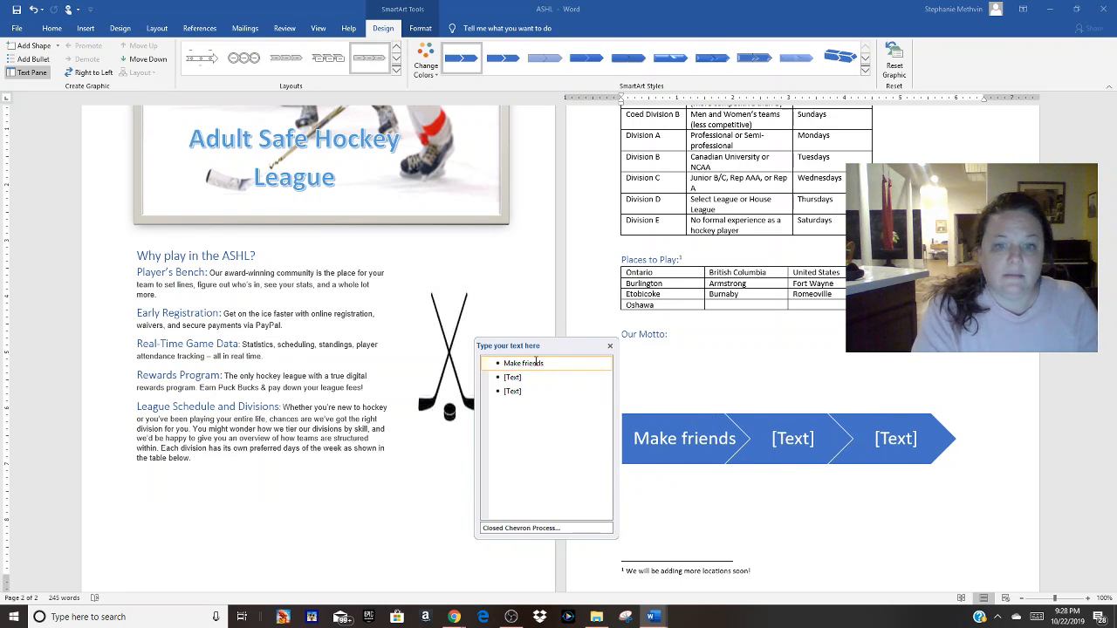
pyautogui.click(531, 376)
pyautogui.write('P')
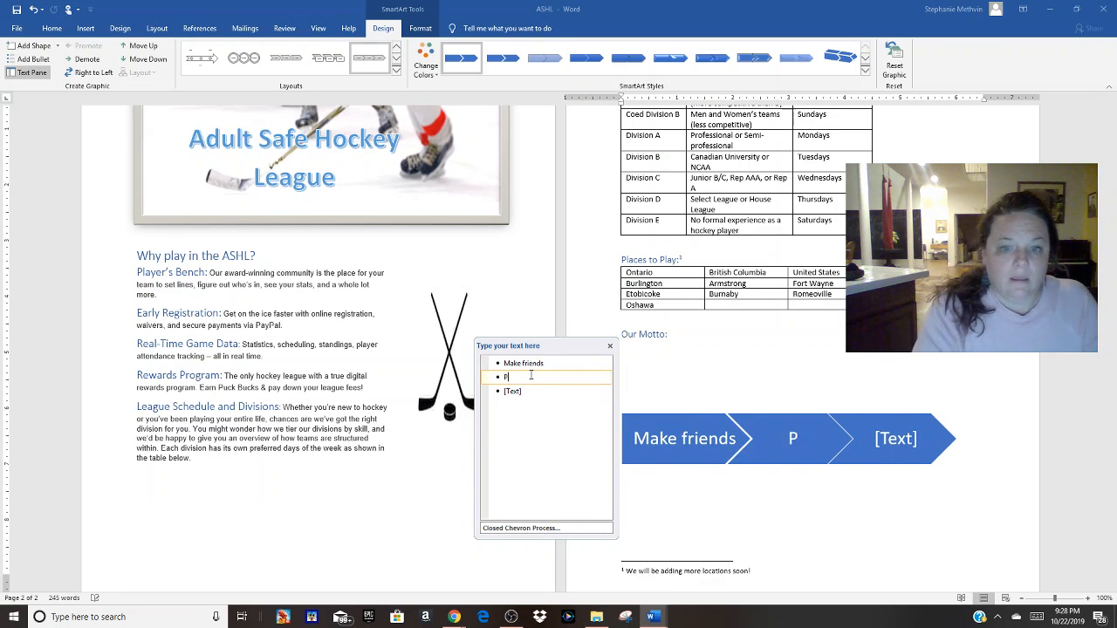
pyautogui.write('lay safe')
pyautogui.press('Return')
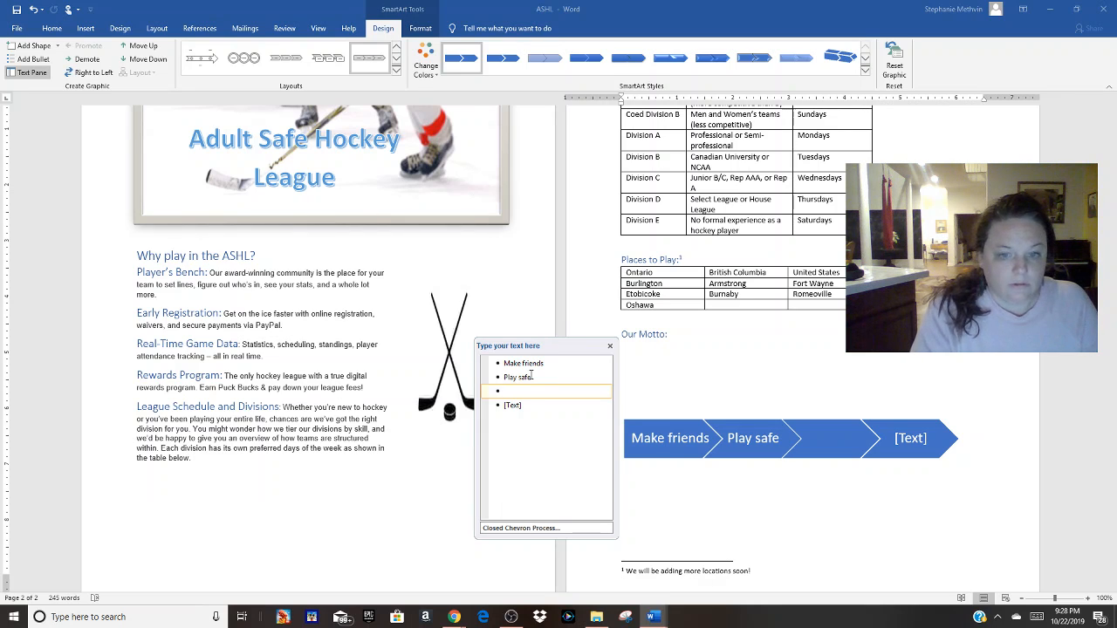
pyautogui.press('BackSpace')
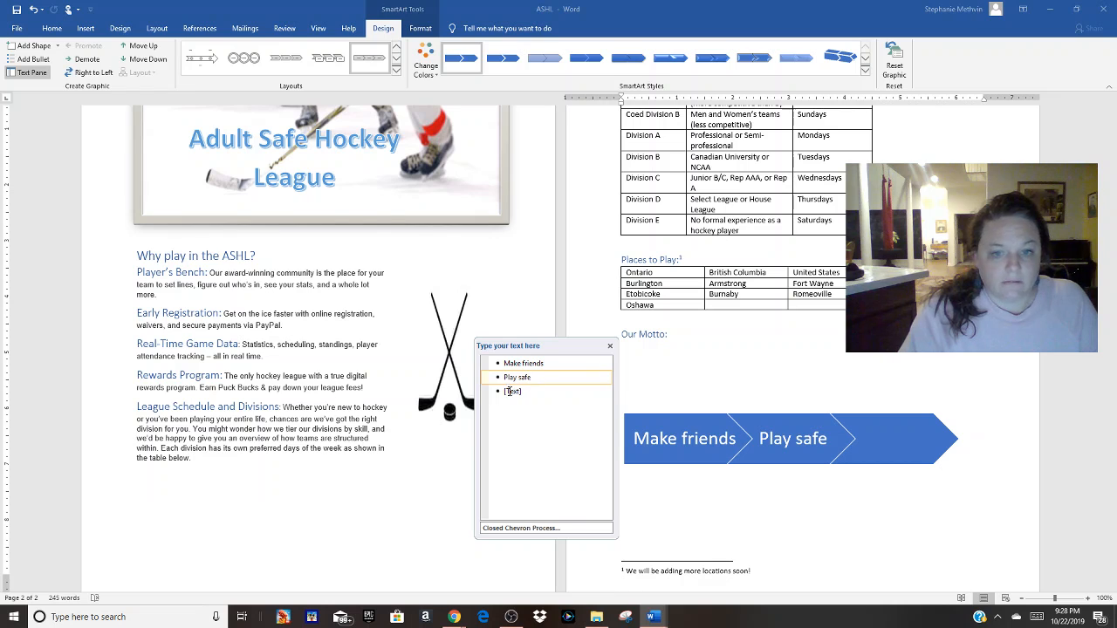
pyautogui.click(510, 391)
pyautogui.write('Have fun')
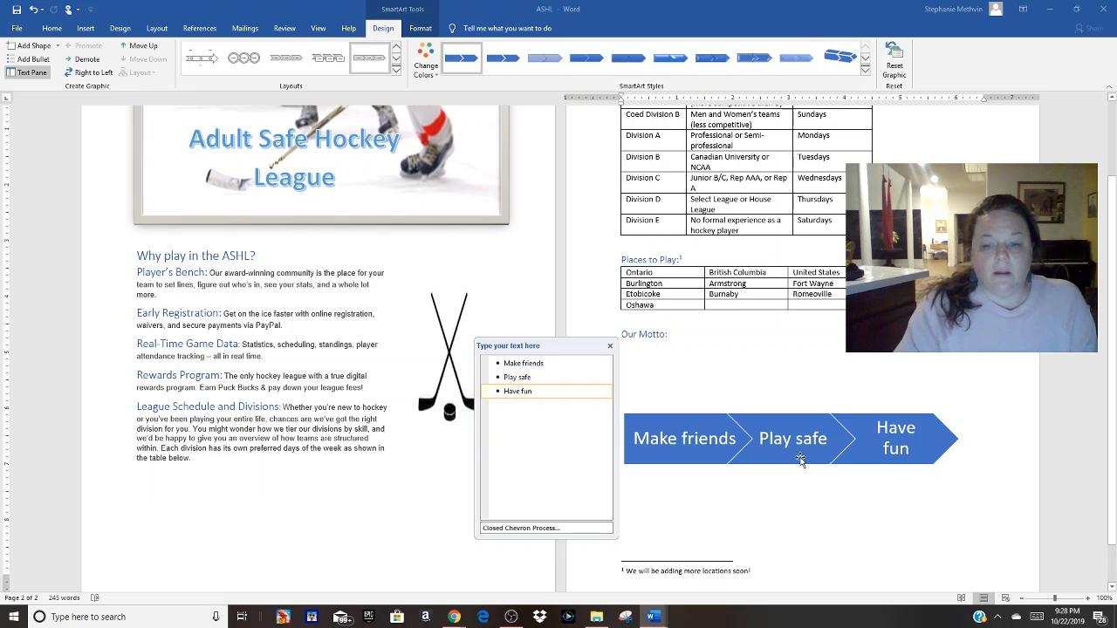
pyautogui.click(608, 346)
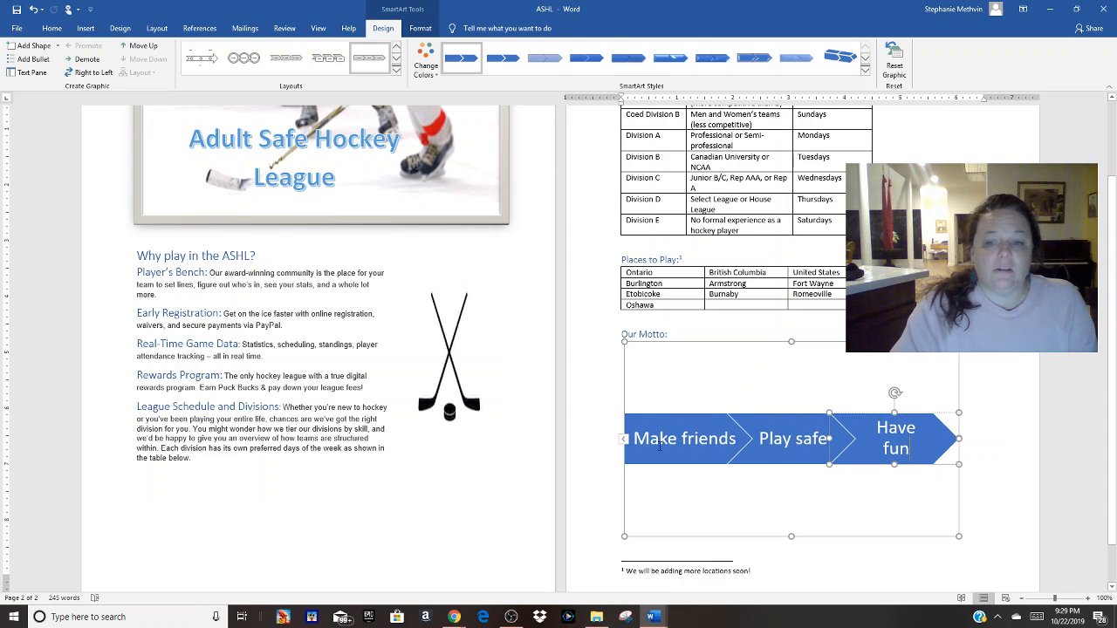
# Step: Preview the color variations for the chevron diagram without applying one, and deselect the diagram
pyautogui.click(427, 70)
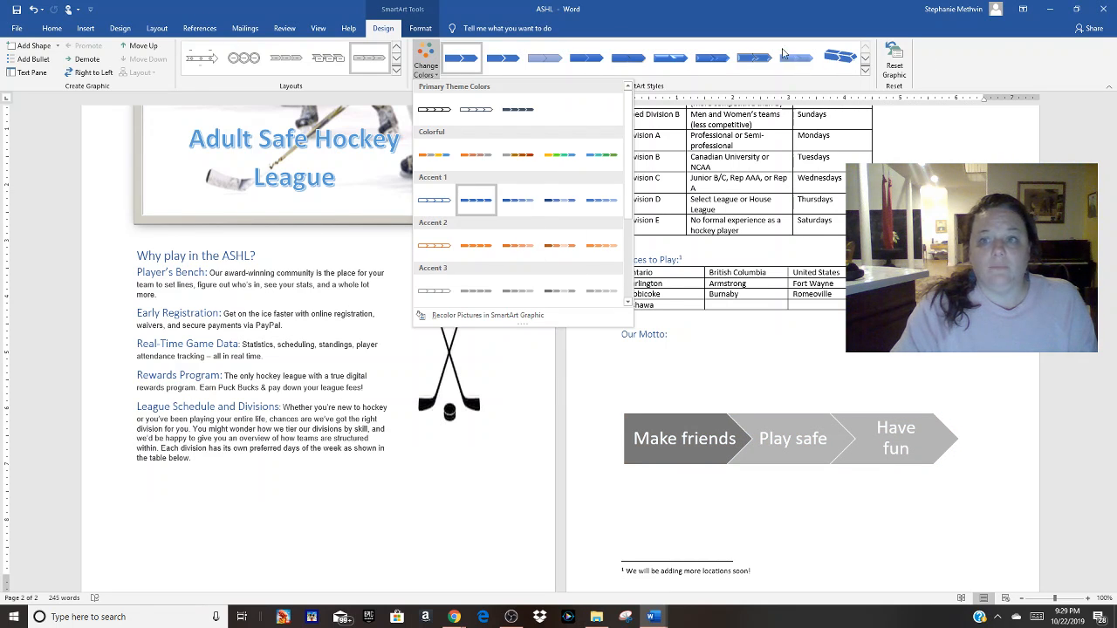
pyautogui.press('Escape')
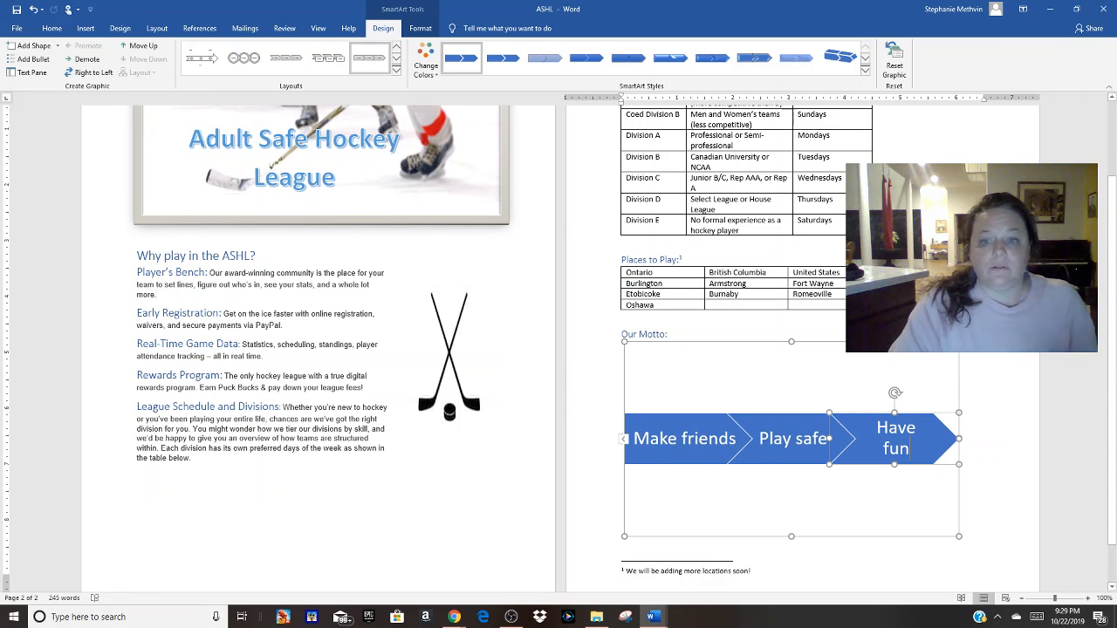
pyautogui.click(860, 305)
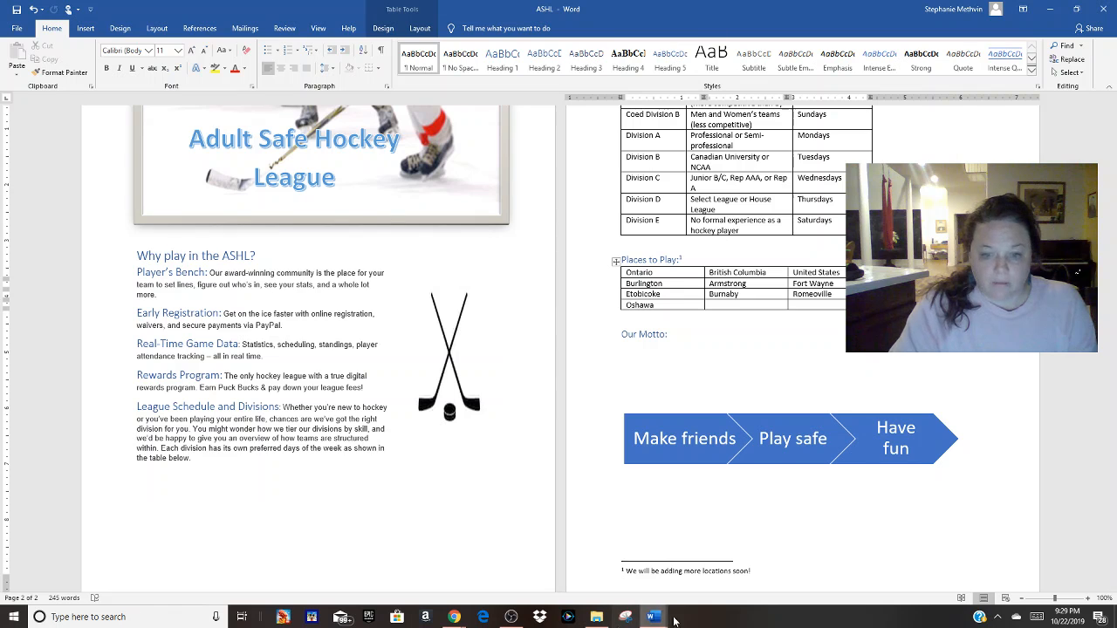
# Step: Switch to Chrome to read Task 6 on the forum page and return to the ASHL document in Word
pyautogui.moveTo(663, 619)
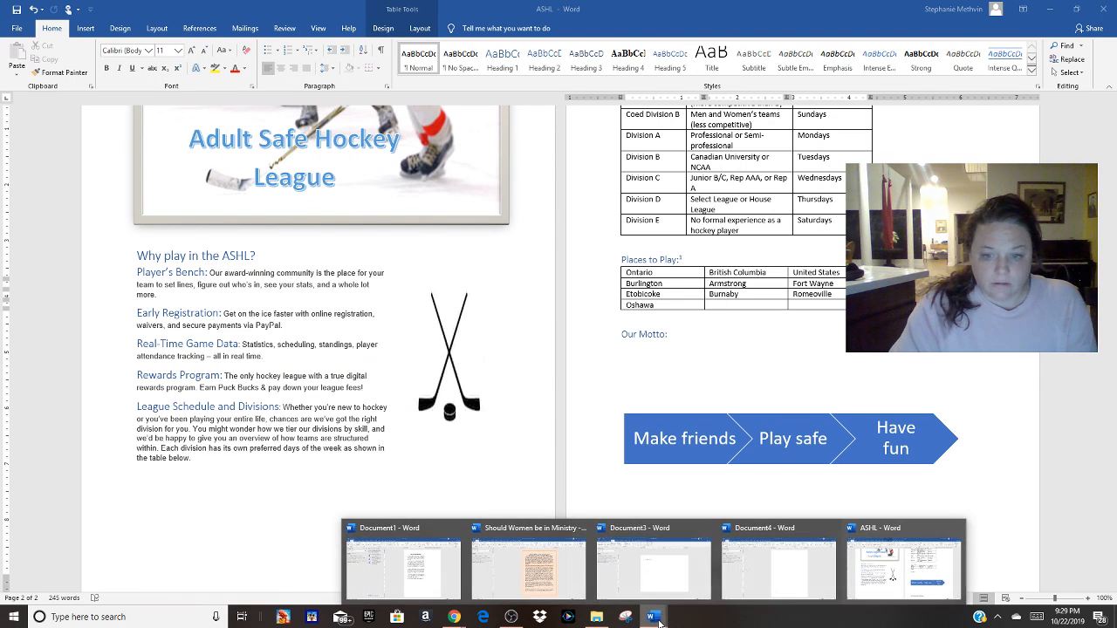
pyautogui.click(887, 586)
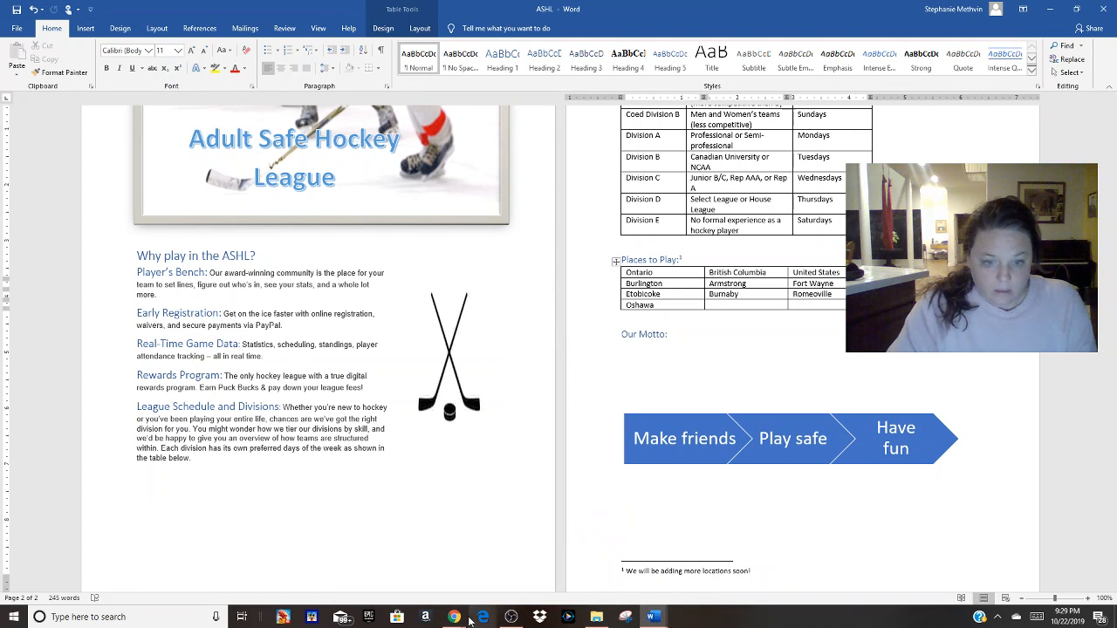
pyautogui.moveTo(454, 619)
pyautogui.click(453, 545)
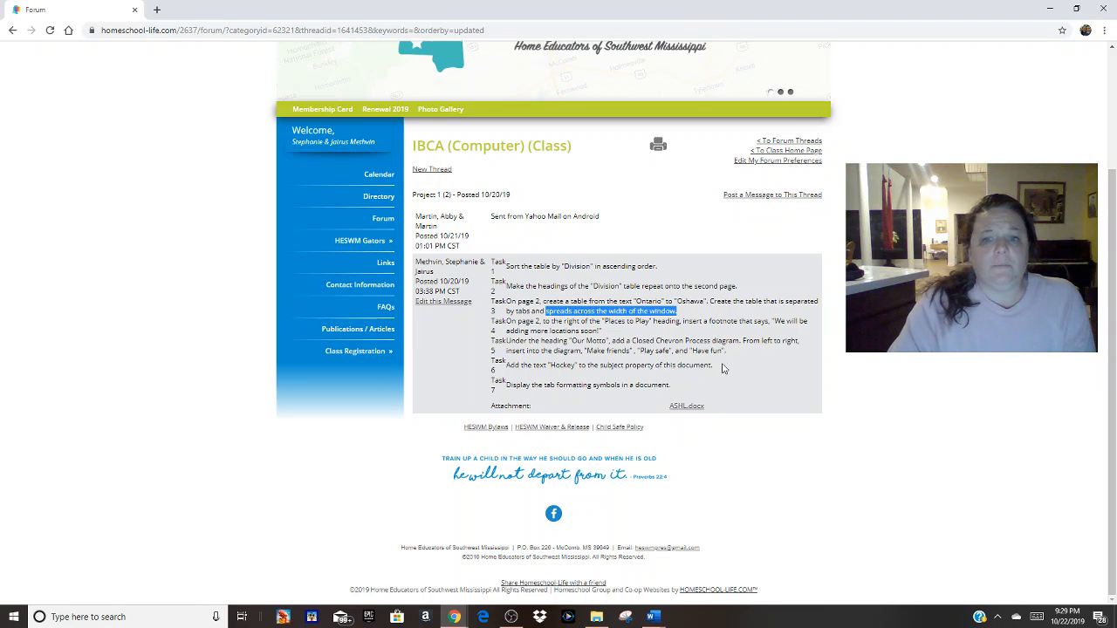
pyautogui.moveTo(654, 617)
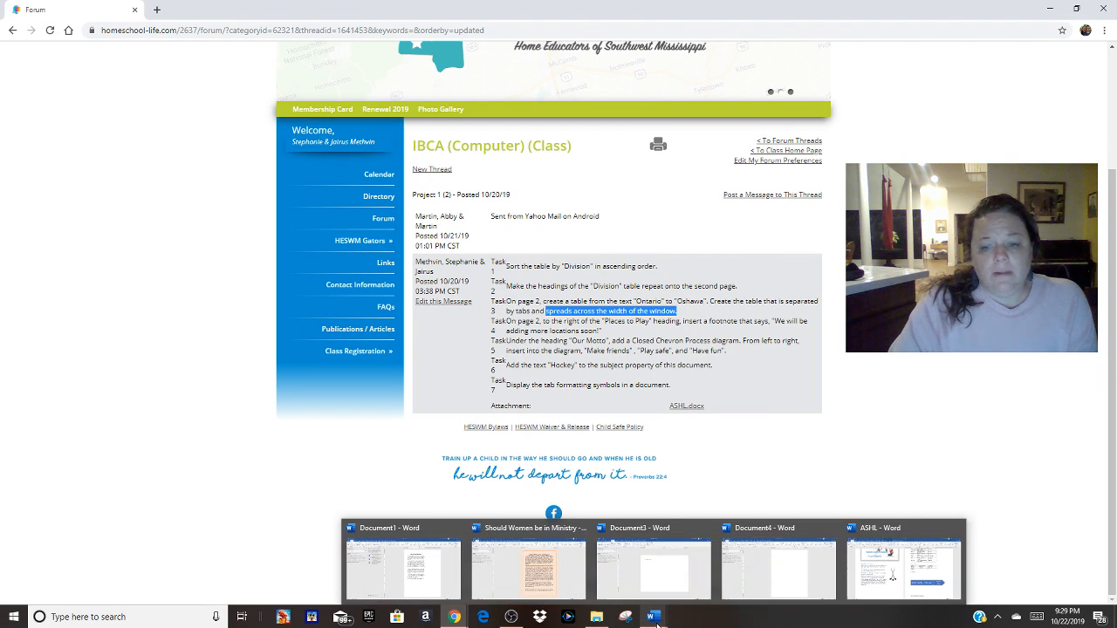
pyautogui.click(902, 580)
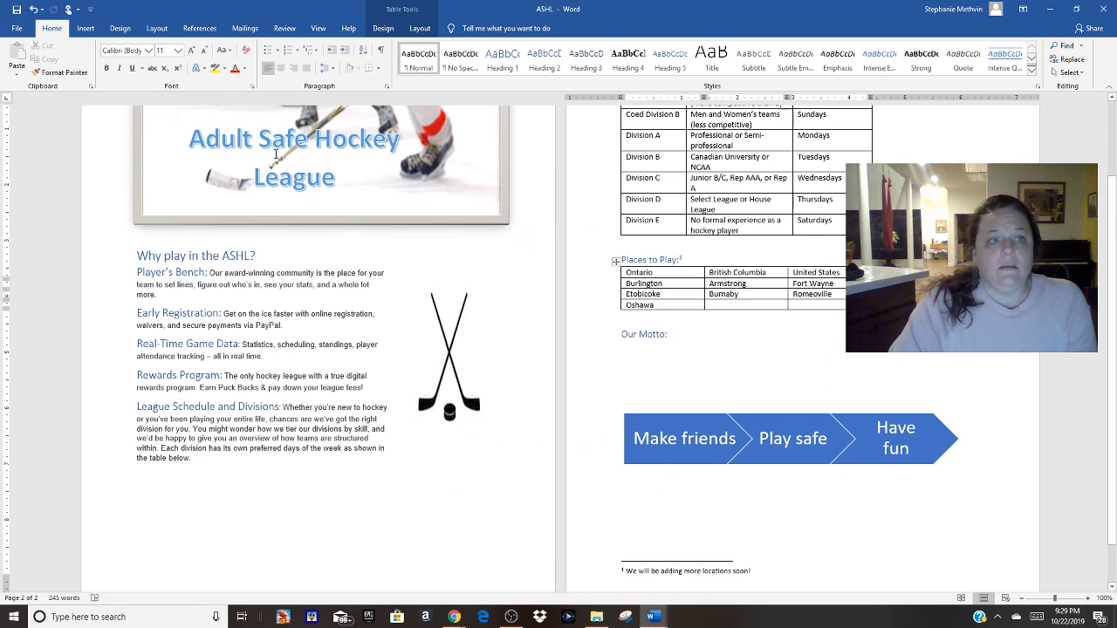
# Step: Set the document's Subject property to "Hockey" and return to the document
pyautogui.click(17, 28)
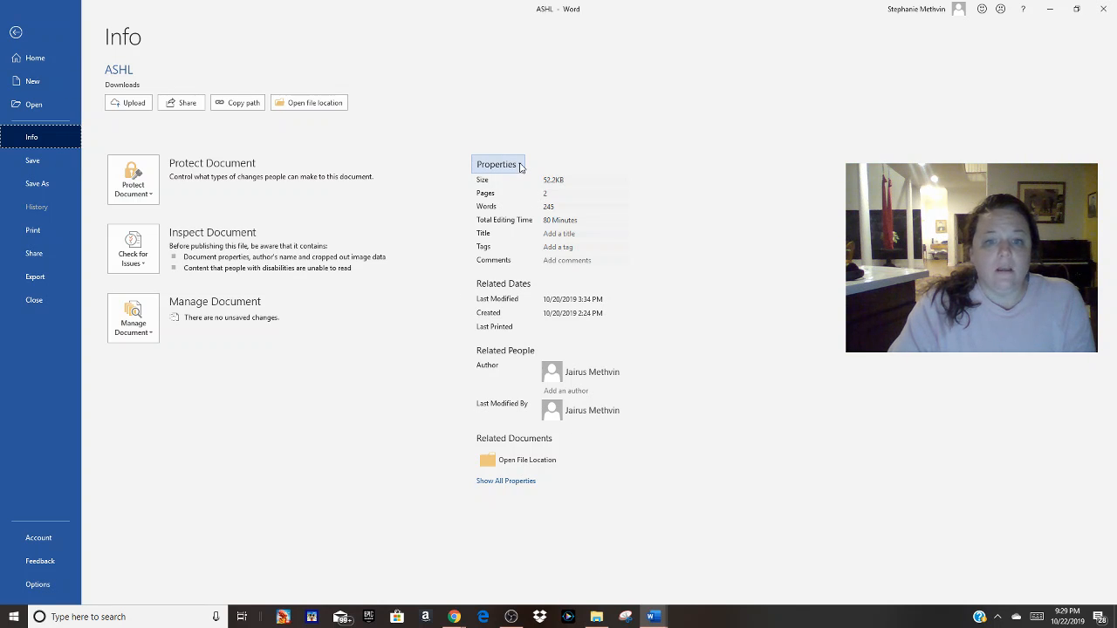
pyautogui.click(498, 165)
pyautogui.click(498, 165)
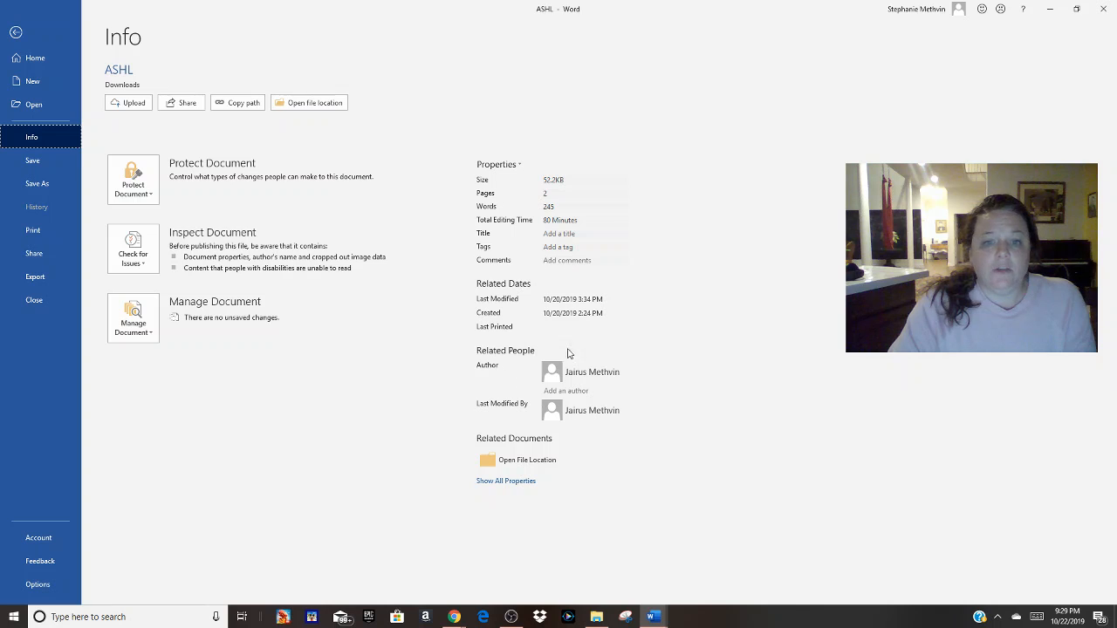
pyautogui.click(516, 485)
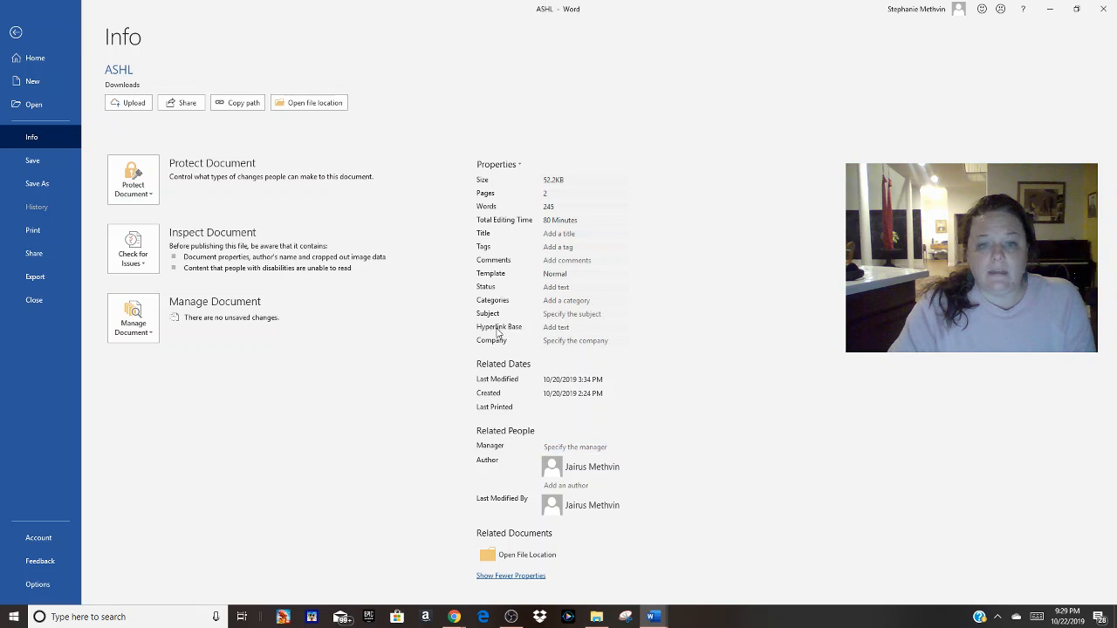
pyautogui.click(572, 314)
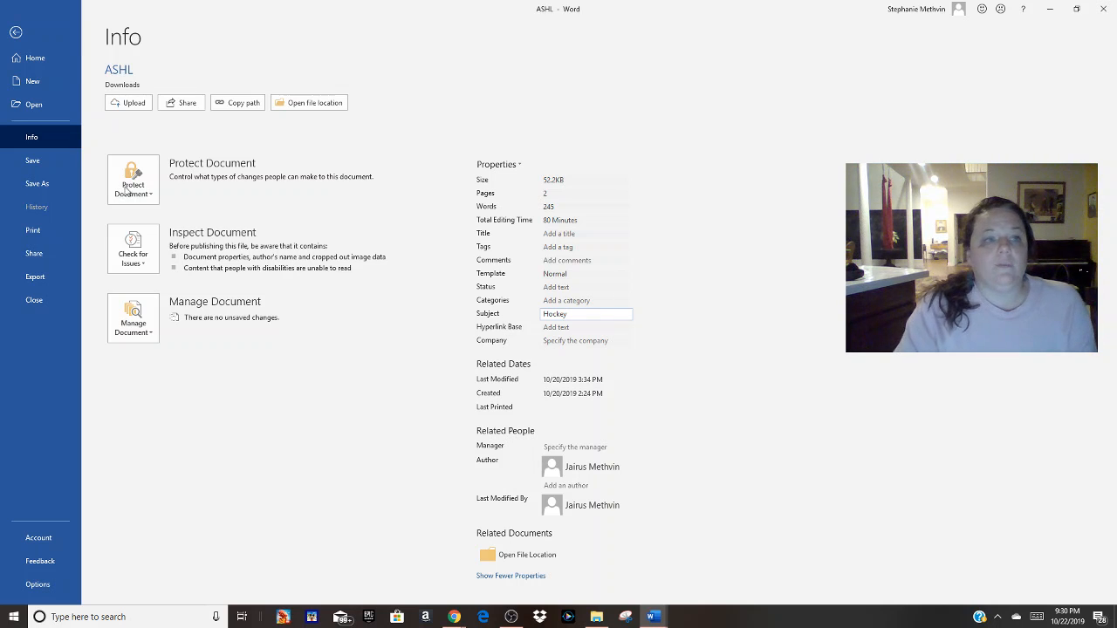
pyautogui.click(15, 35)
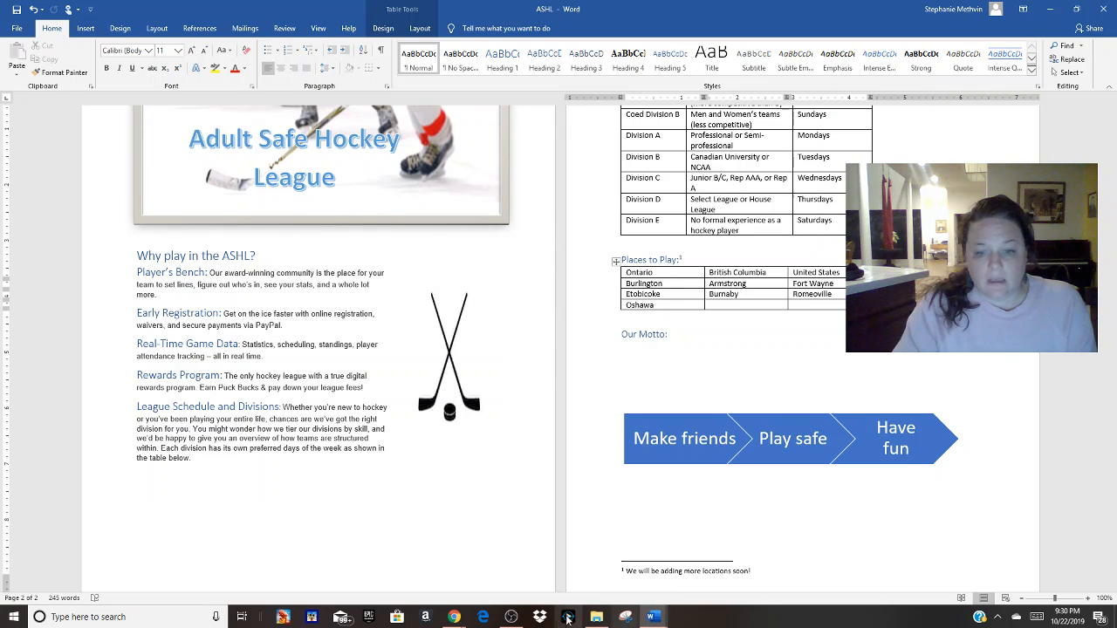
# Step: Switch to Chrome to read Task 7 on the forum page and return to the ASHL document in Word
pyautogui.moveTo(447, 623)
pyautogui.click(431, 595)
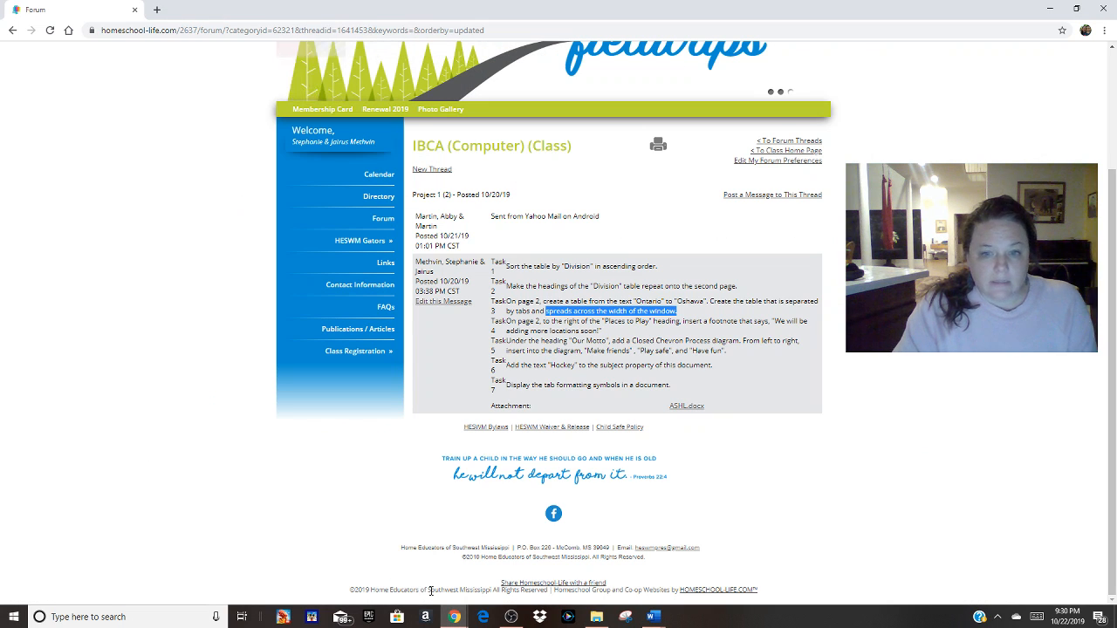
pyautogui.click(533, 385)
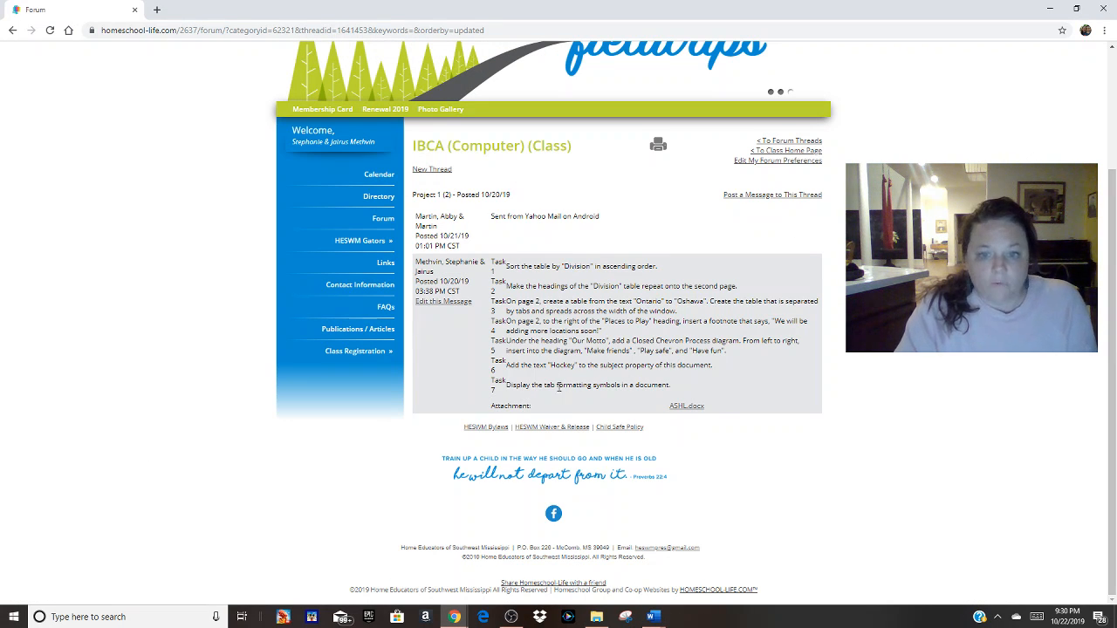
pyautogui.moveTo(653, 617)
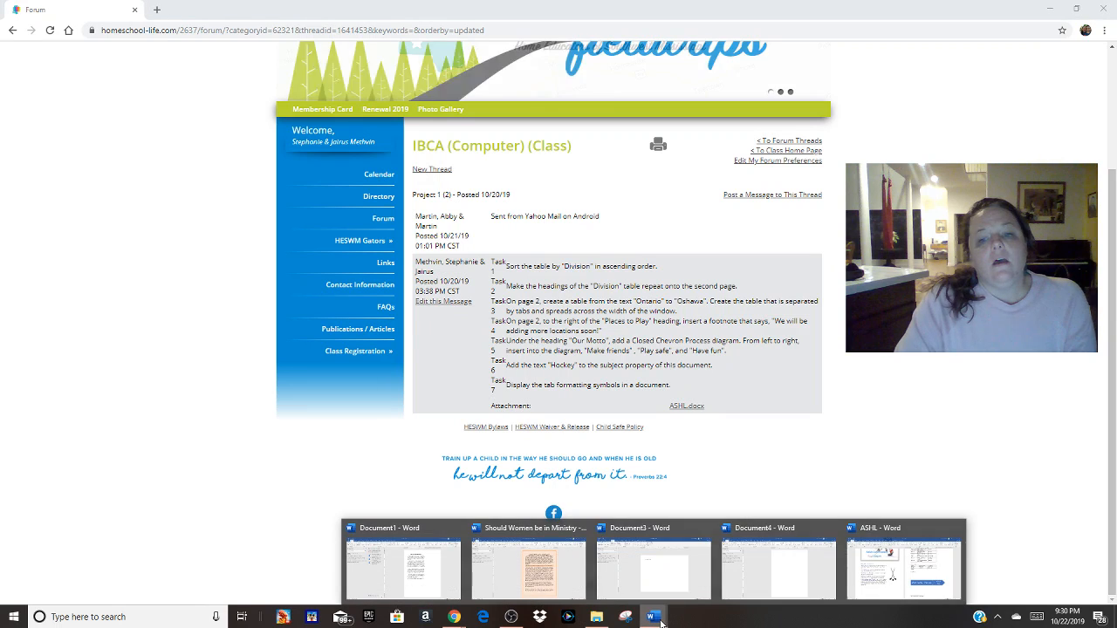
pyautogui.click(885, 577)
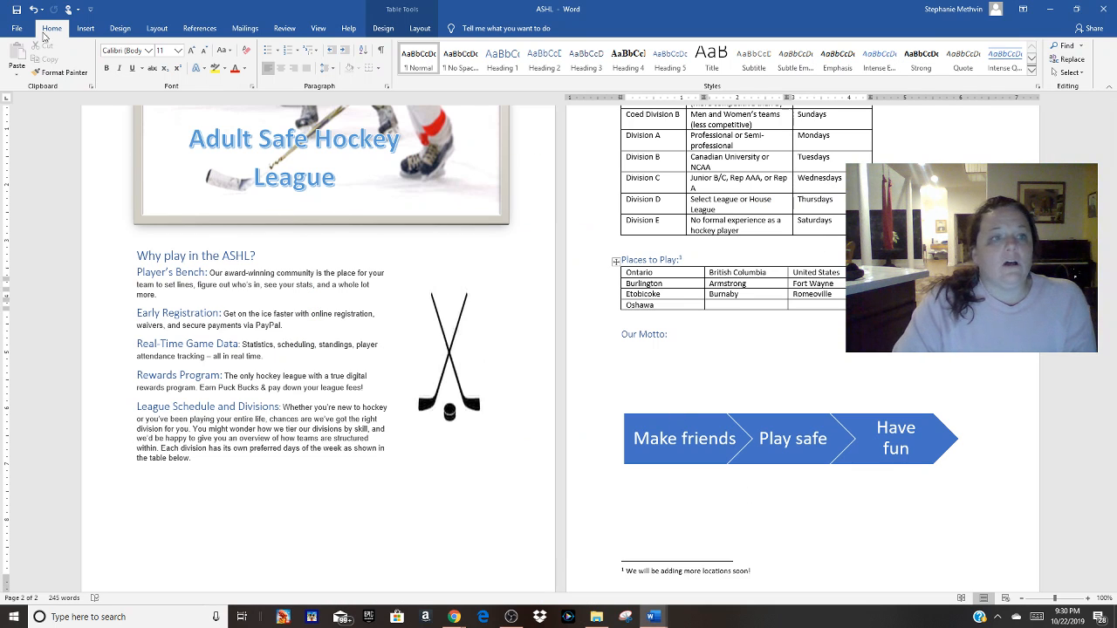
pyautogui.click(17, 28)
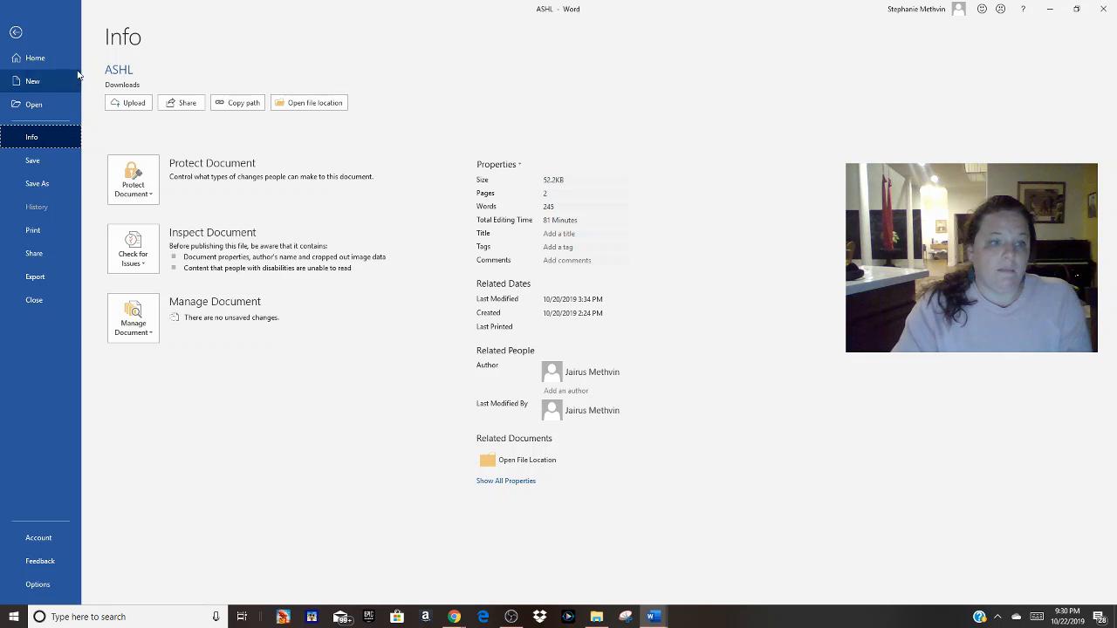
pyautogui.click(16, 33)
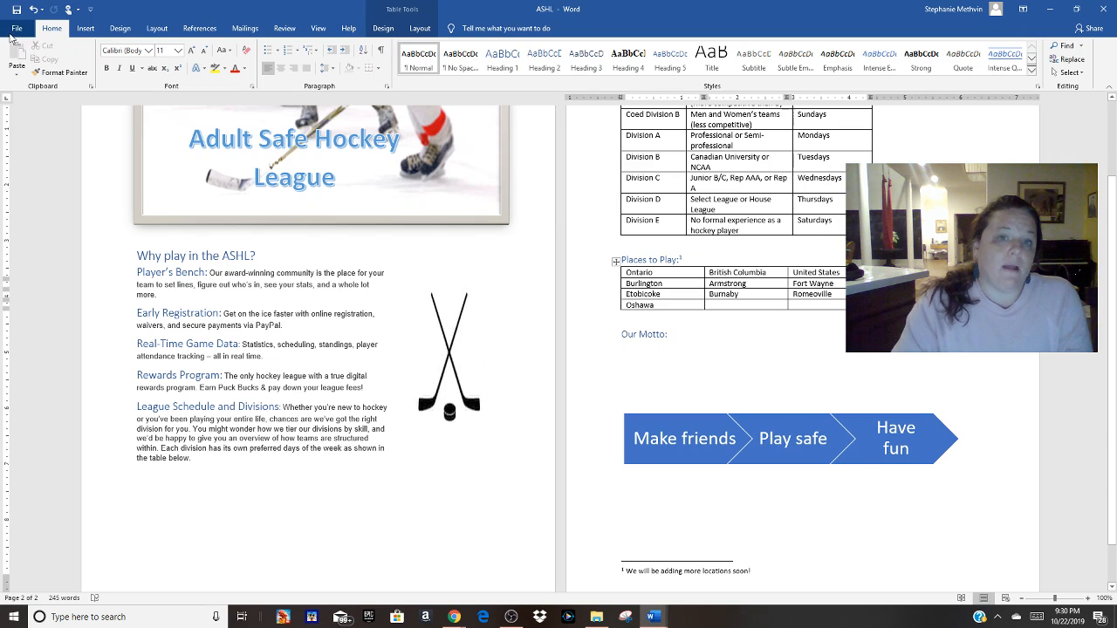
pyautogui.click(316, 32)
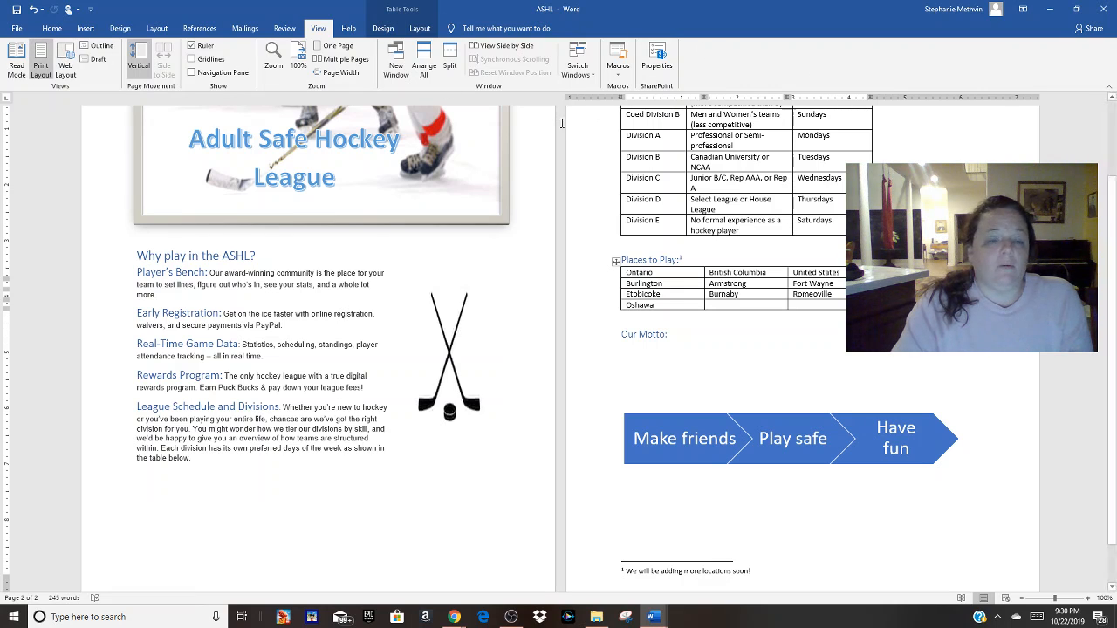
# Step: Set Word's display options to always show tab characters on the screen, leaving paragraph marks off
pyautogui.click(17, 28)
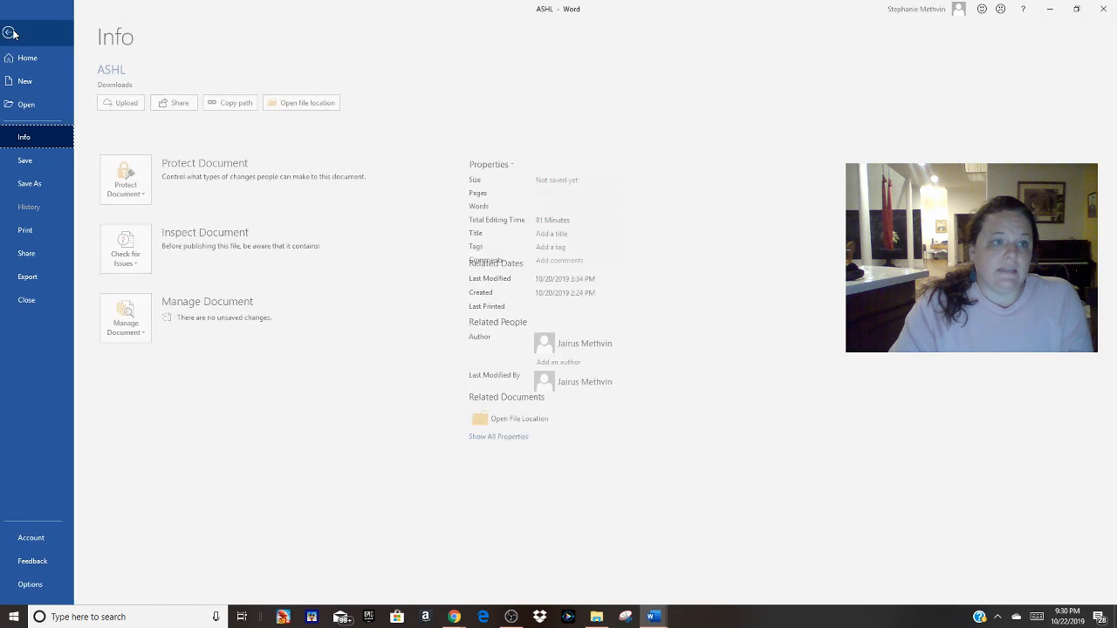
pyautogui.click(38, 584)
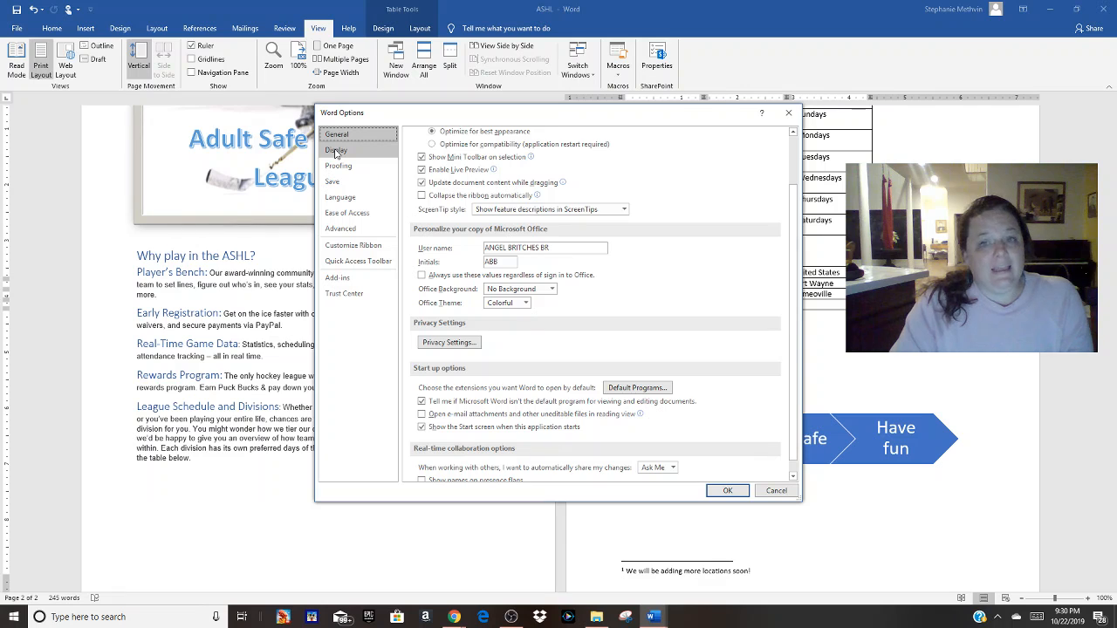
pyautogui.click(336, 150)
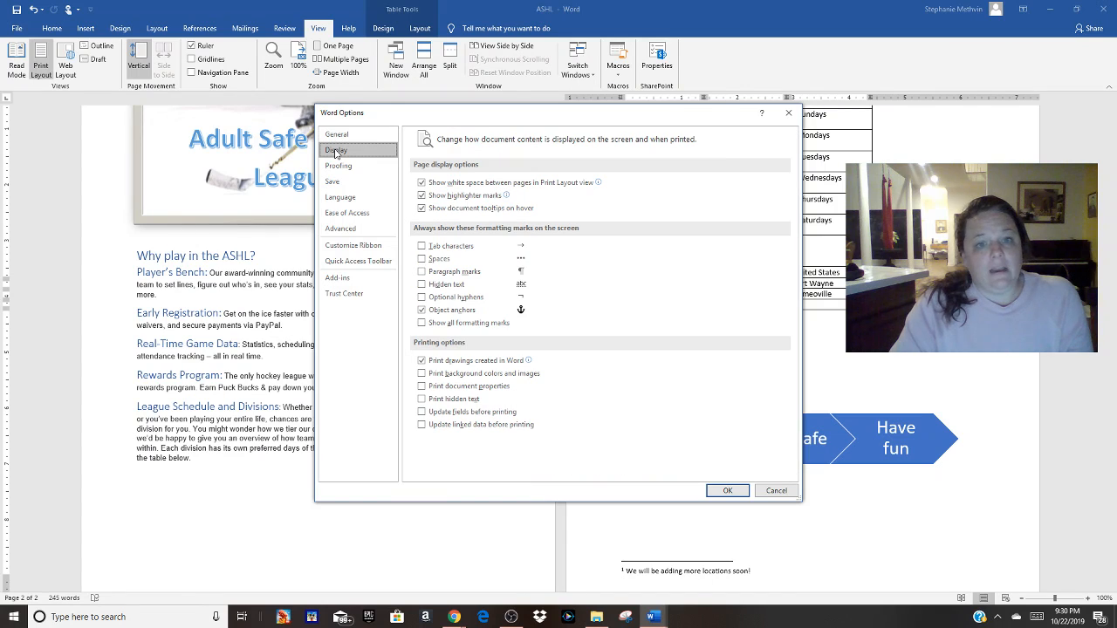
pyautogui.click(422, 272)
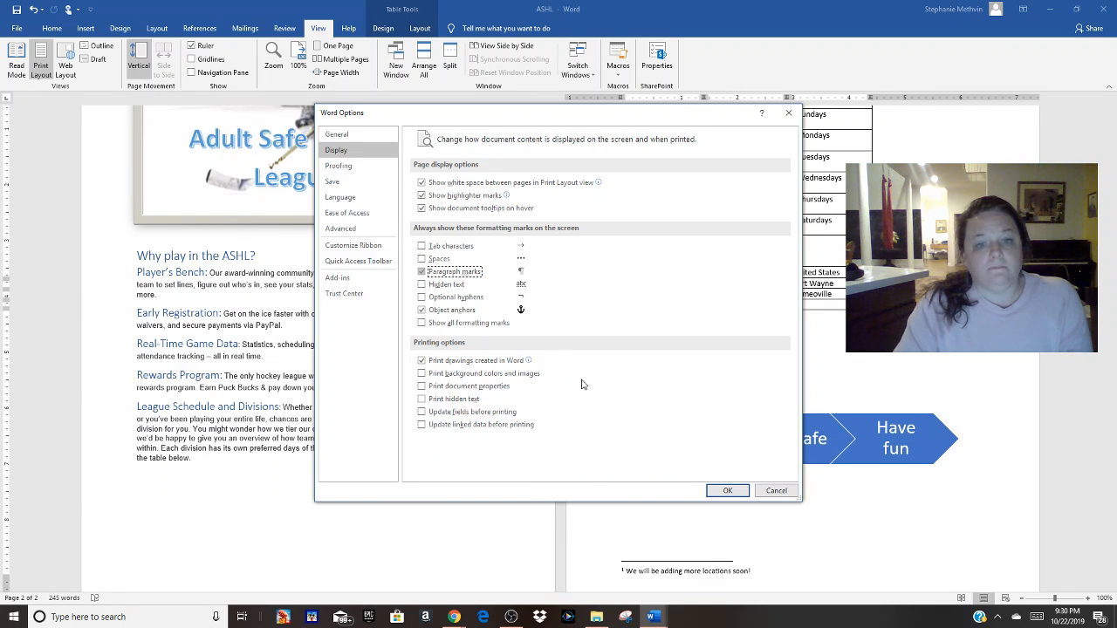
pyautogui.click(423, 273)
pyautogui.click(422, 246)
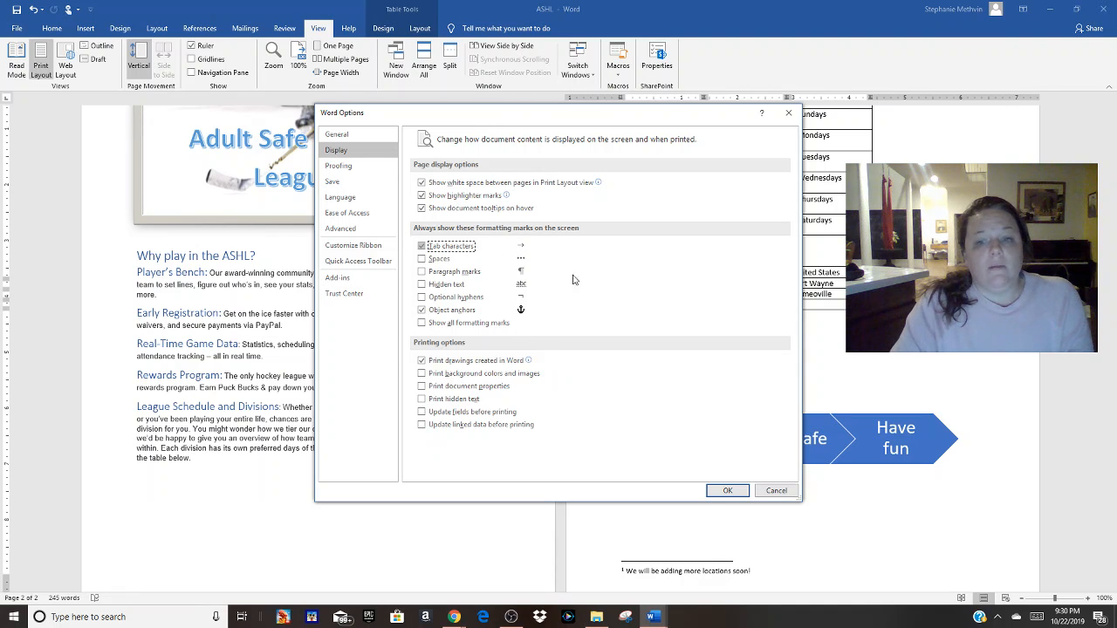
pyautogui.click(729, 494)
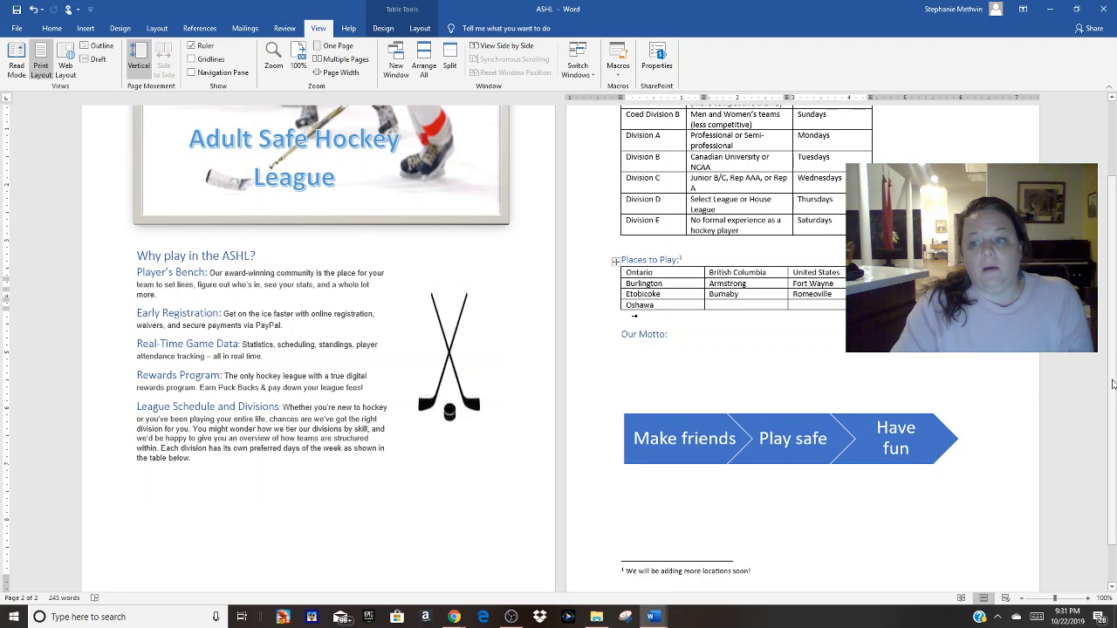
# Step: Switch to Chrome to check the Project 1 task list against the document and return to the ASHL document in Word
pyautogui.moveTo(1112, 375); pyautogui.dragTo(1112, 324)
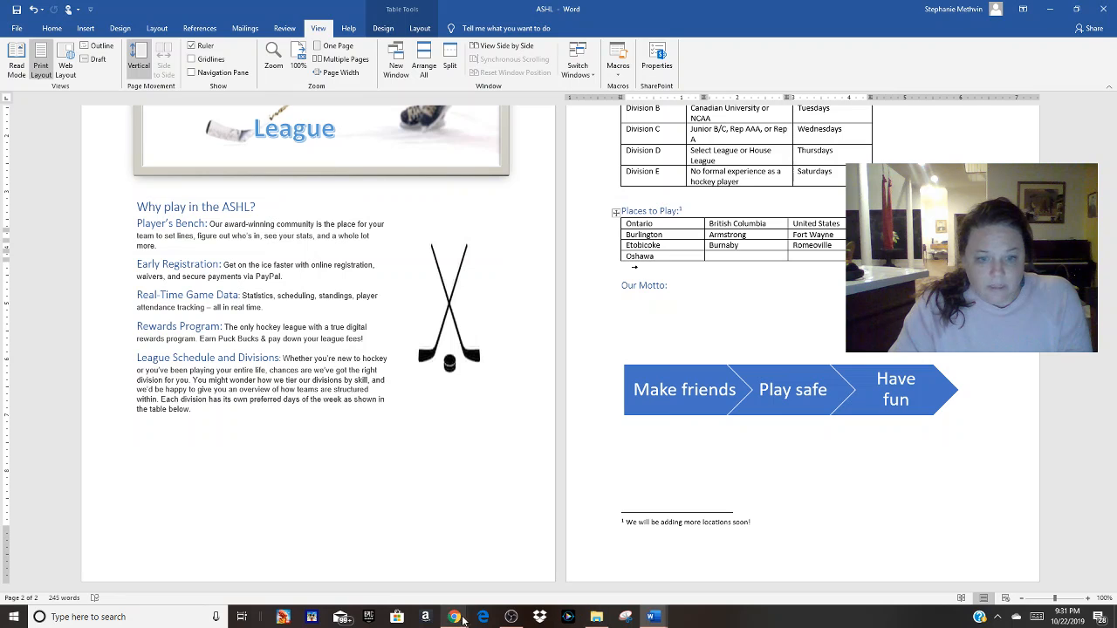
pyautogui.moveTo(454, 617)
pyautogui.click(419, 573)
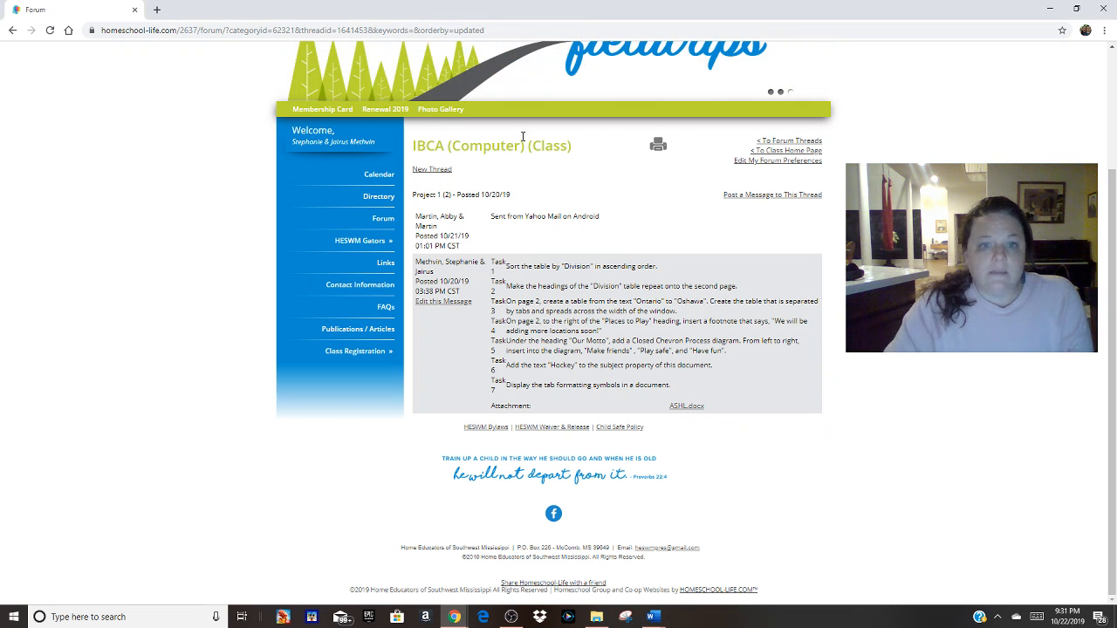
pyautogui.moveTo(653, 617)
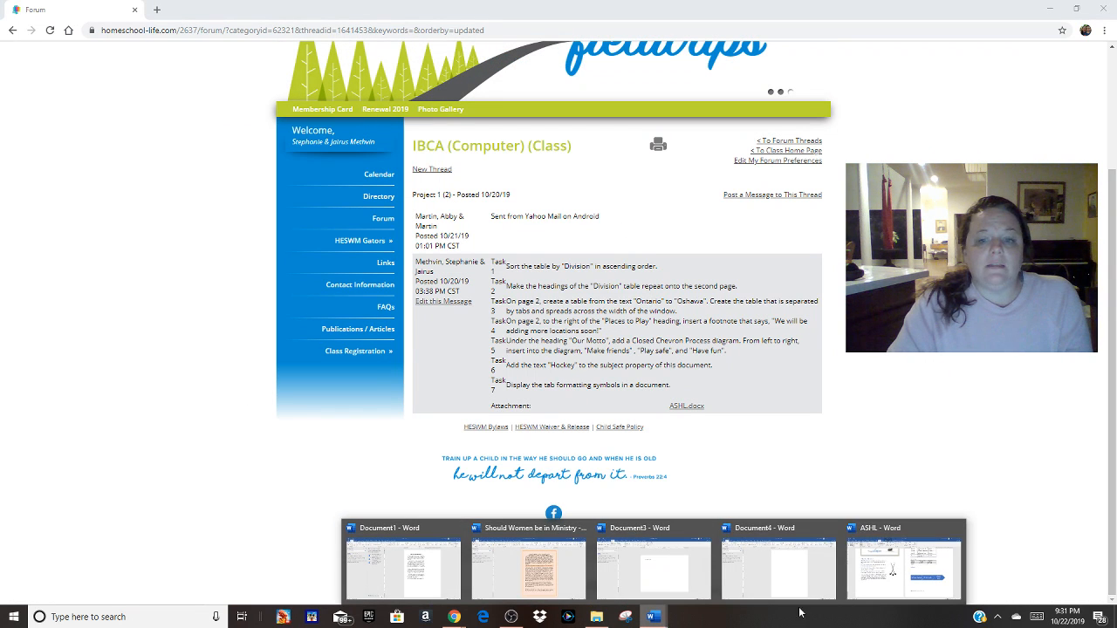
pyautogui.click(892, 582)
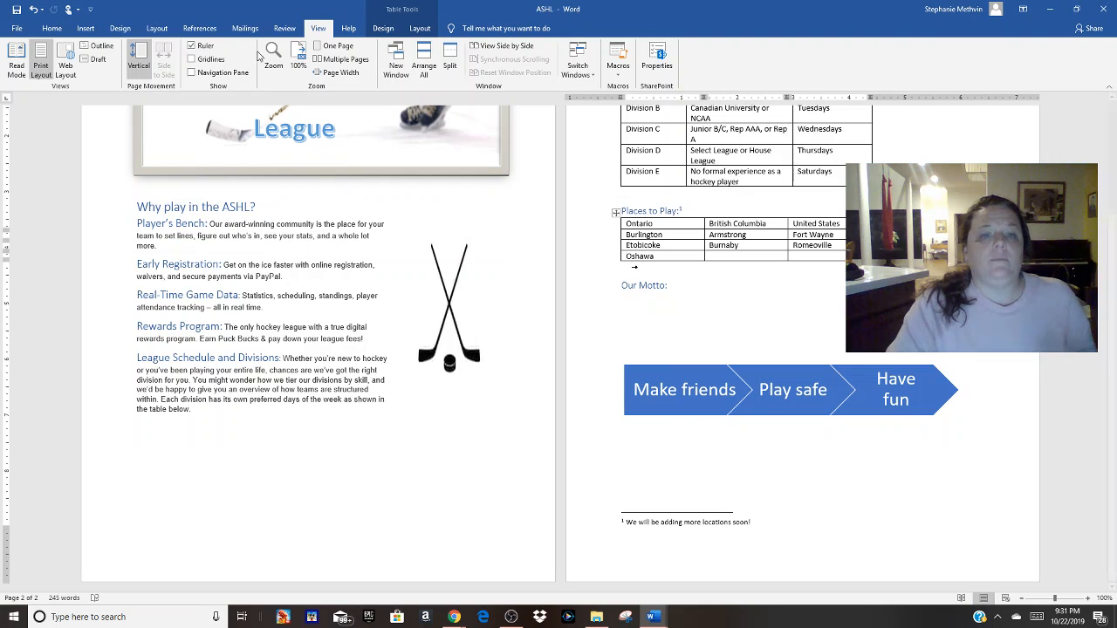
# Step: Save a copy of the document in the IBCA folder on the Desktop under the file name "ASHL edited"
pyautogui.click(14, 32)
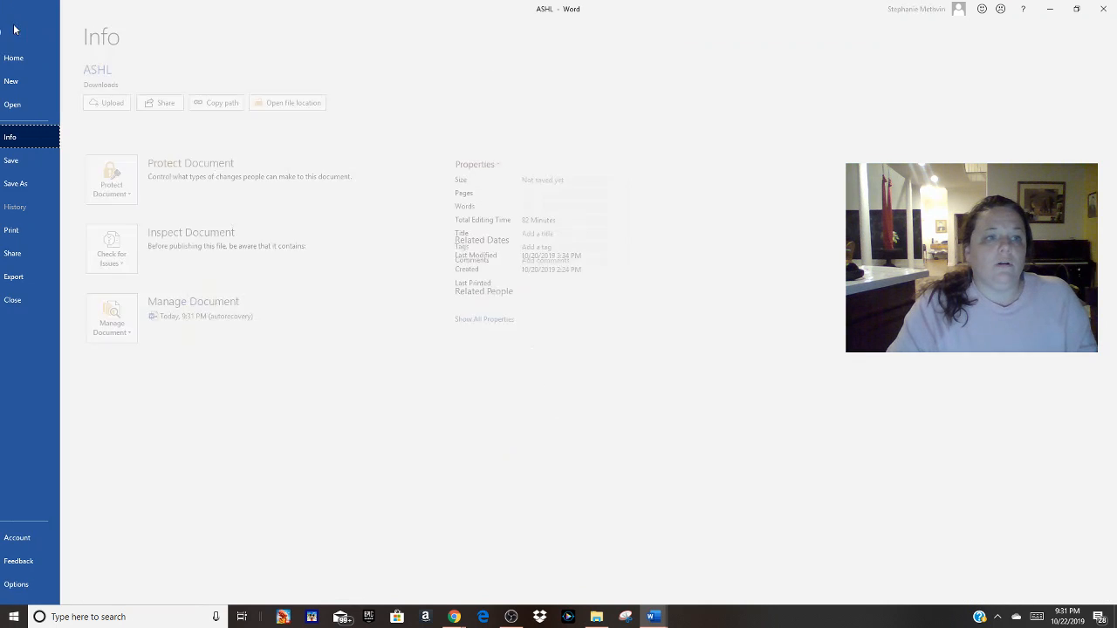
pyautogui.click(39, 184)
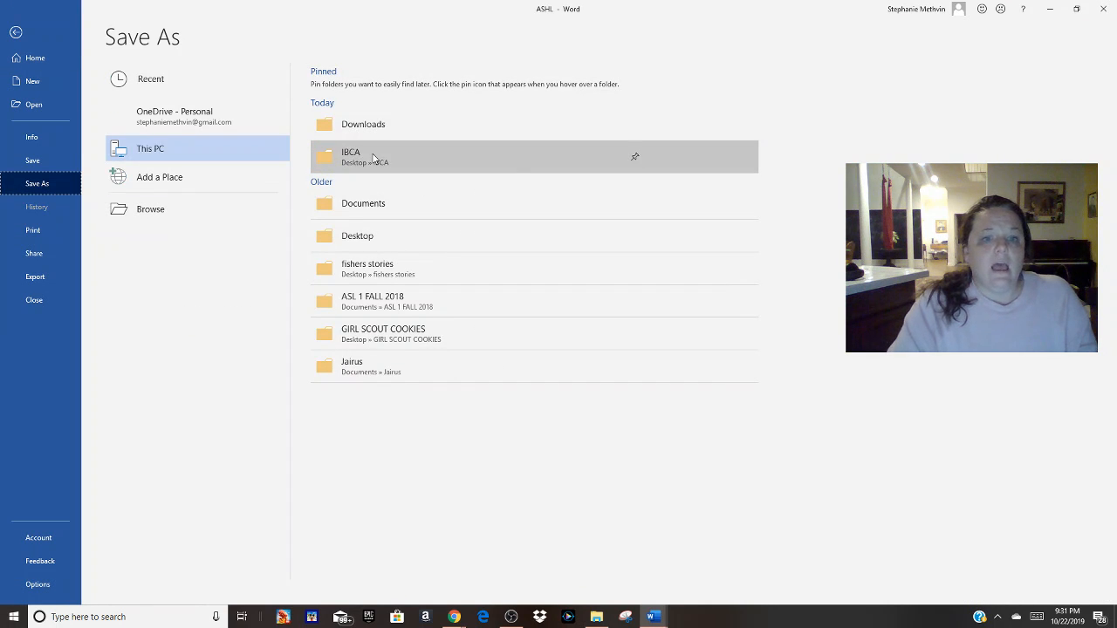
pyautogui.click(373, 158)
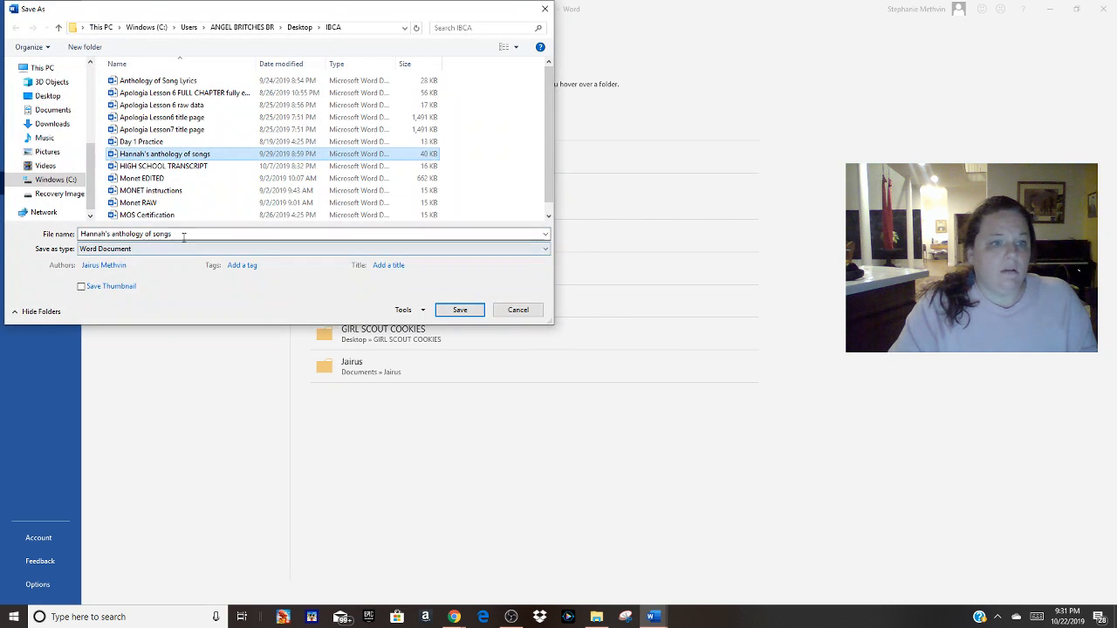
pyautogui.moveTo(81, 234); pyautogui.dragTo(184, 236)
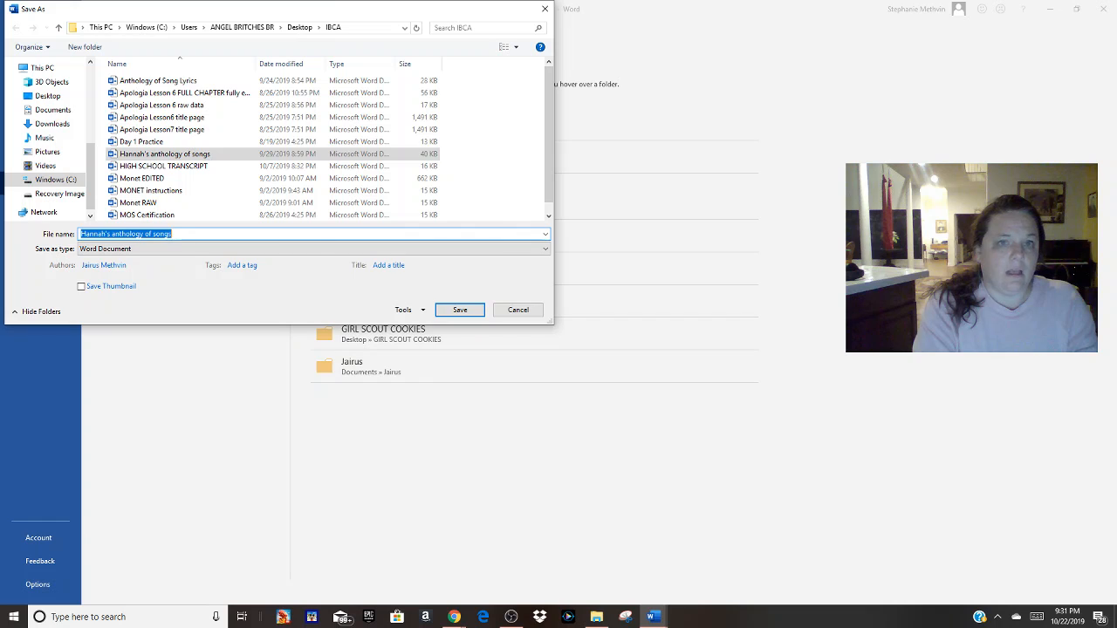
pyautogui.write('ASHL edited')
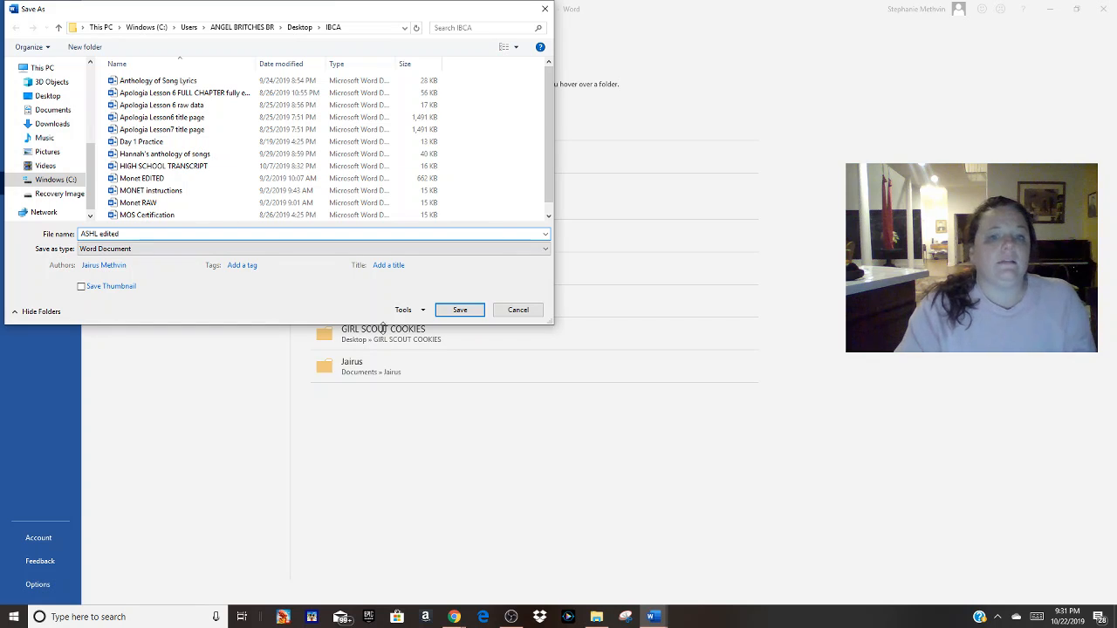
pyautogui.click(473, 312)
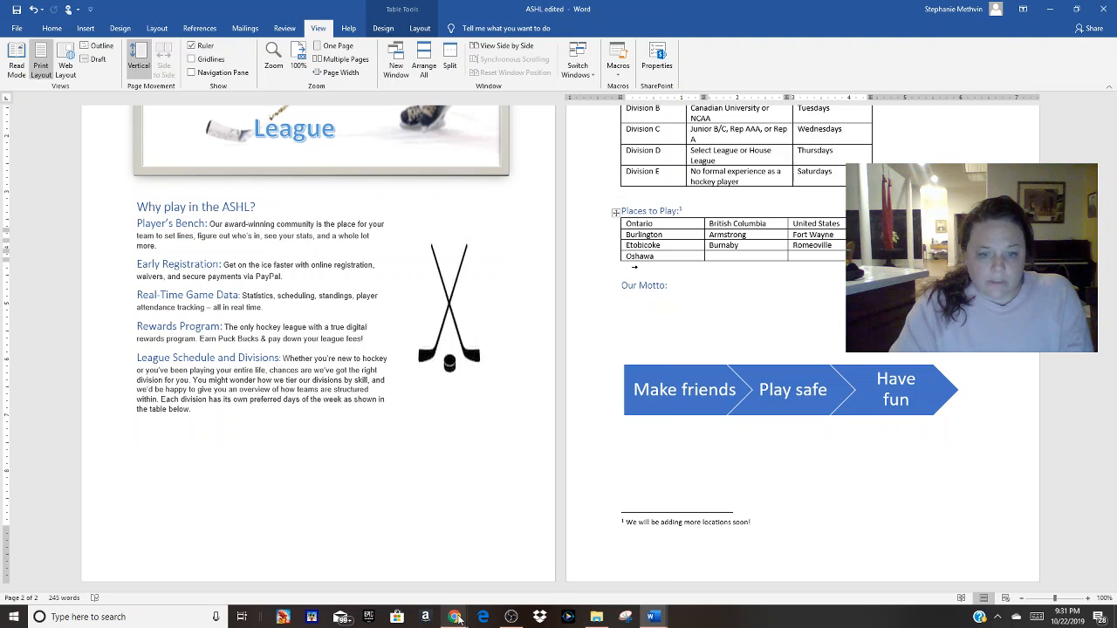
# Step: Switch to Chrome, return to the class forum's thread list and open the Project 2 thread to view its tasks
pyautogui.moveTo(455, 617)
pyautogui.click(421, 565)
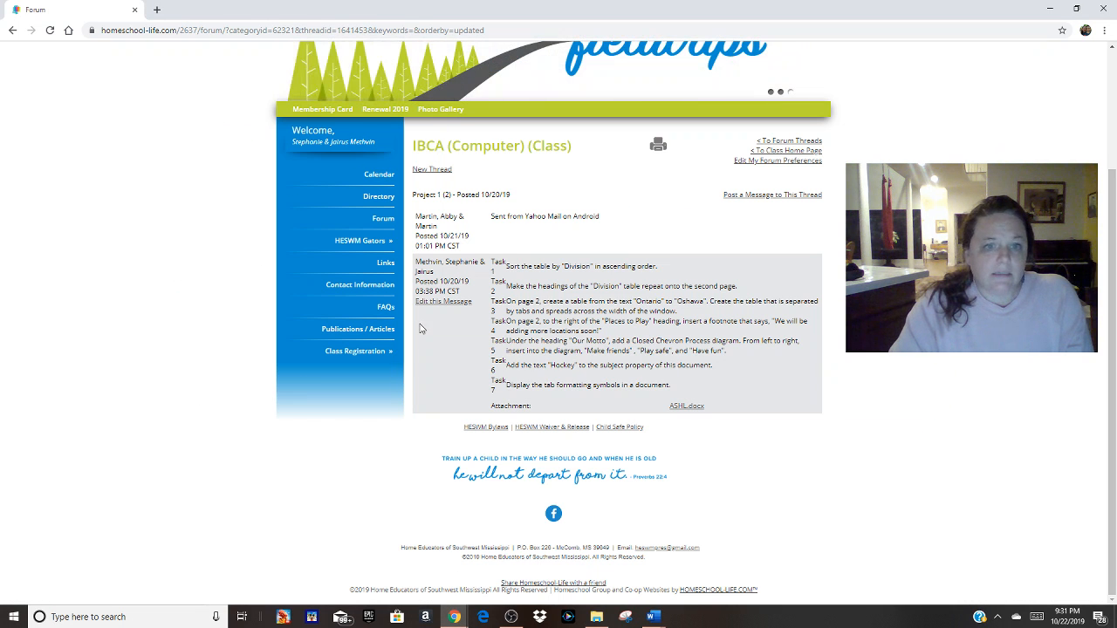
pyautogui.click(792, 144)
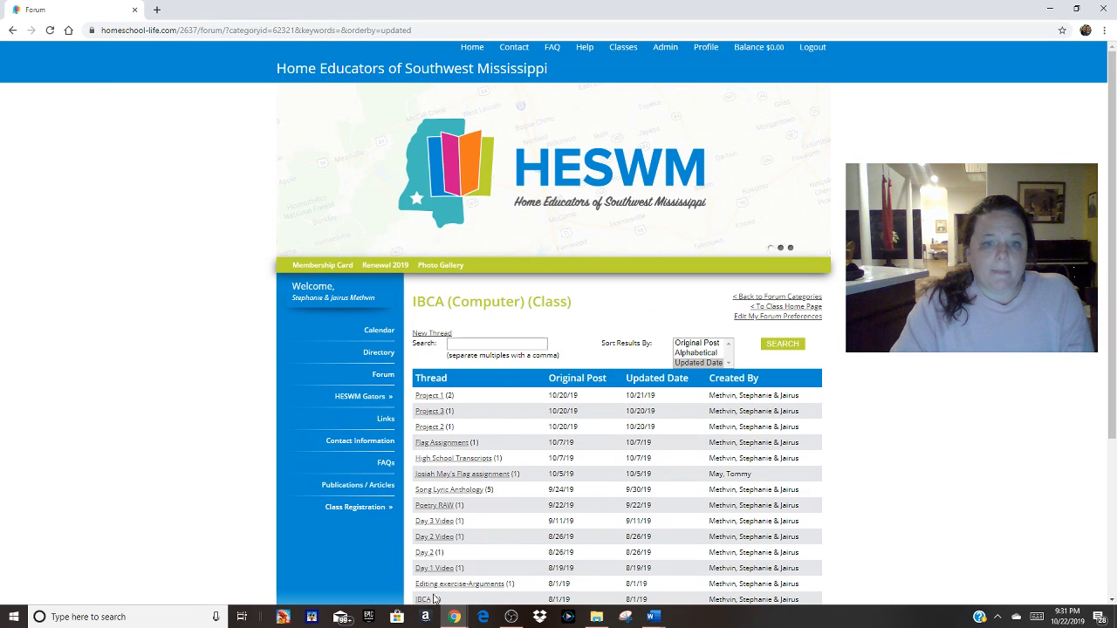
pyautogui.click(437, 430)
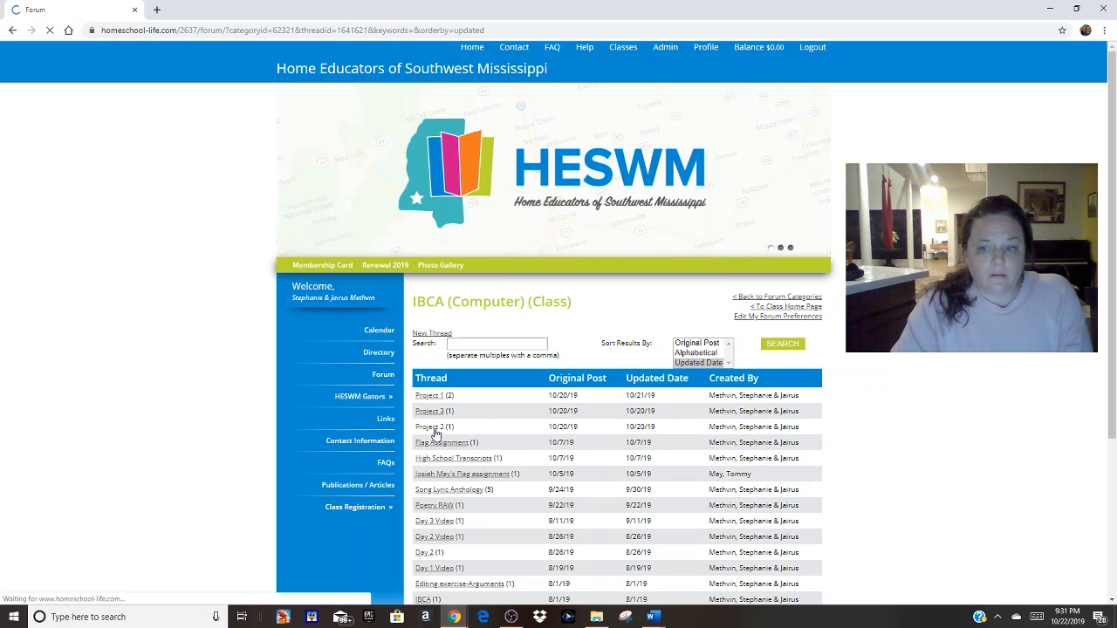
pyautogui.scroll(-2, 619, 398)
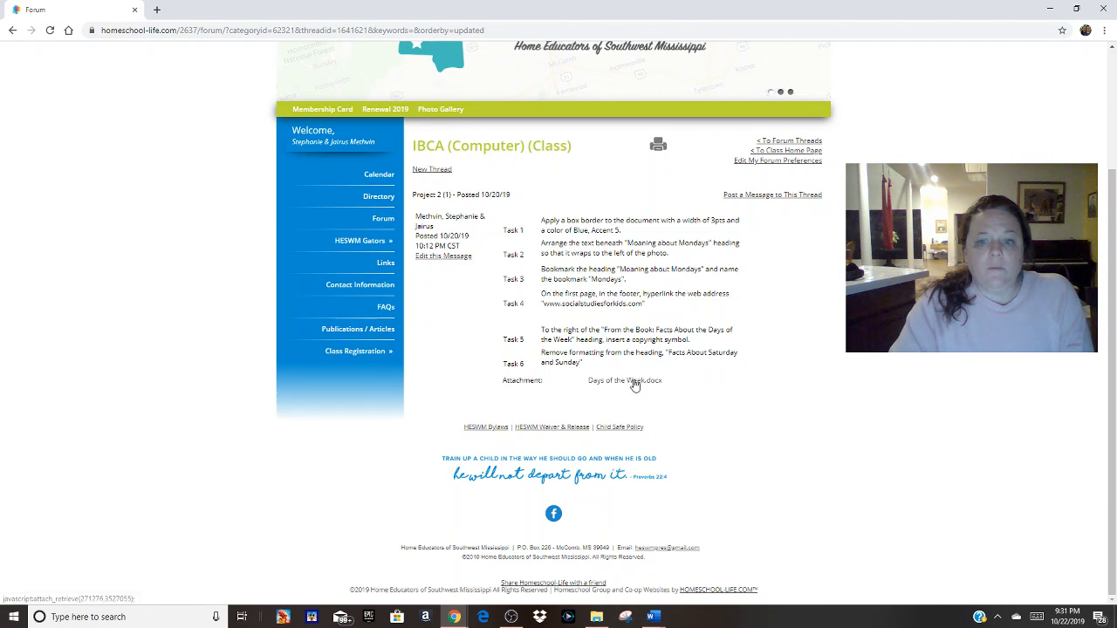
# Step: Download the "Days of the Week.docx" attachment, open it in Word for editing and close the Navigation pane
pyautogui.click(632, 385)
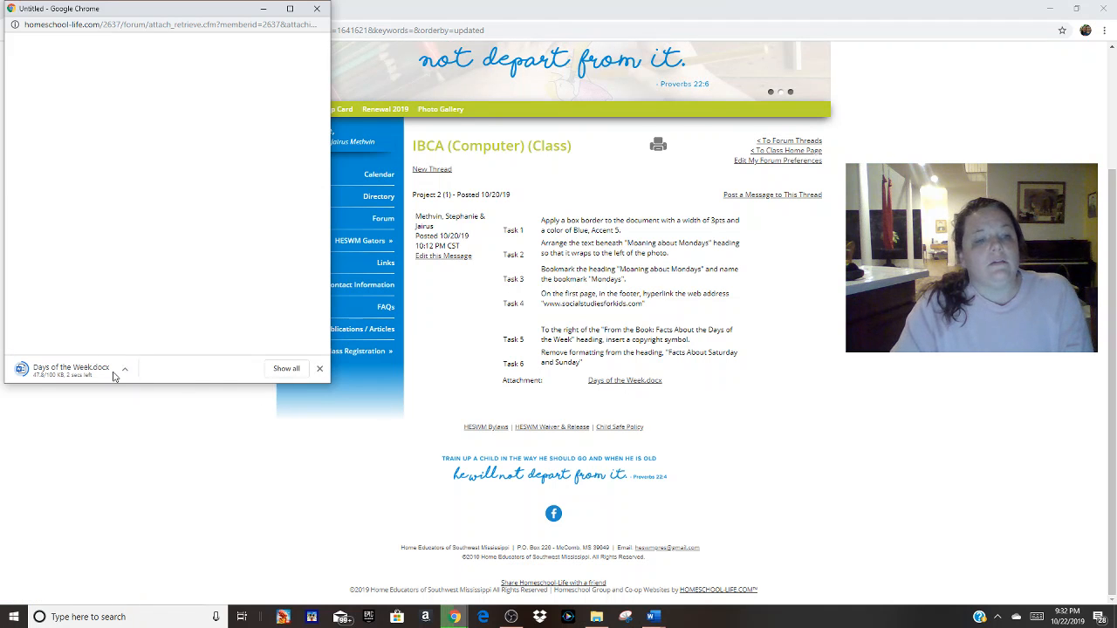
pyautogui.click(113, 375)
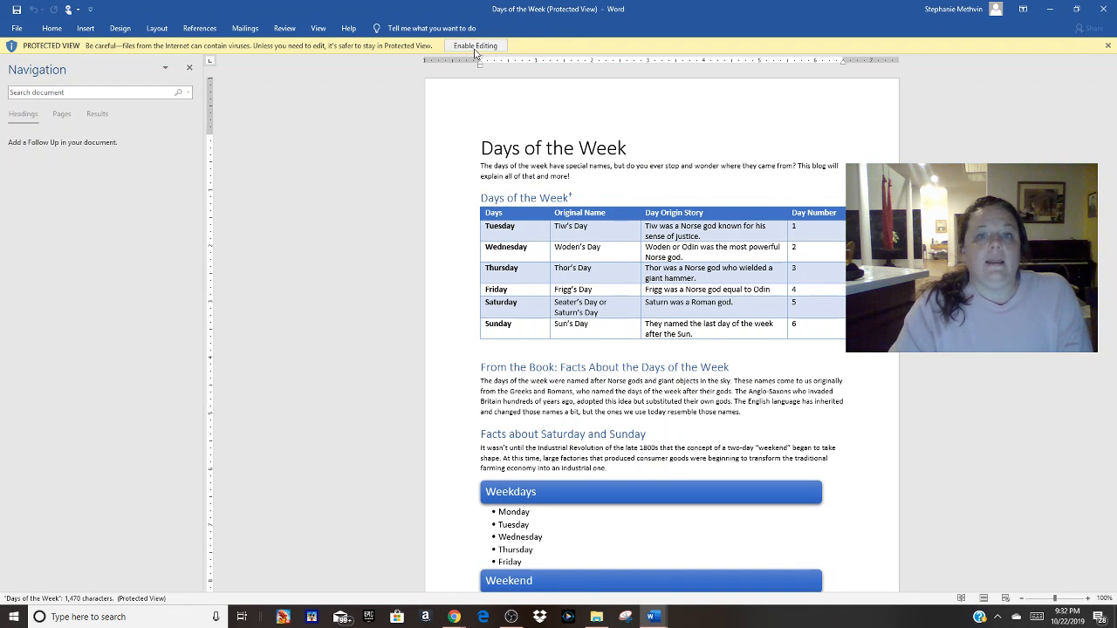
pyautogui.click(475, 49)
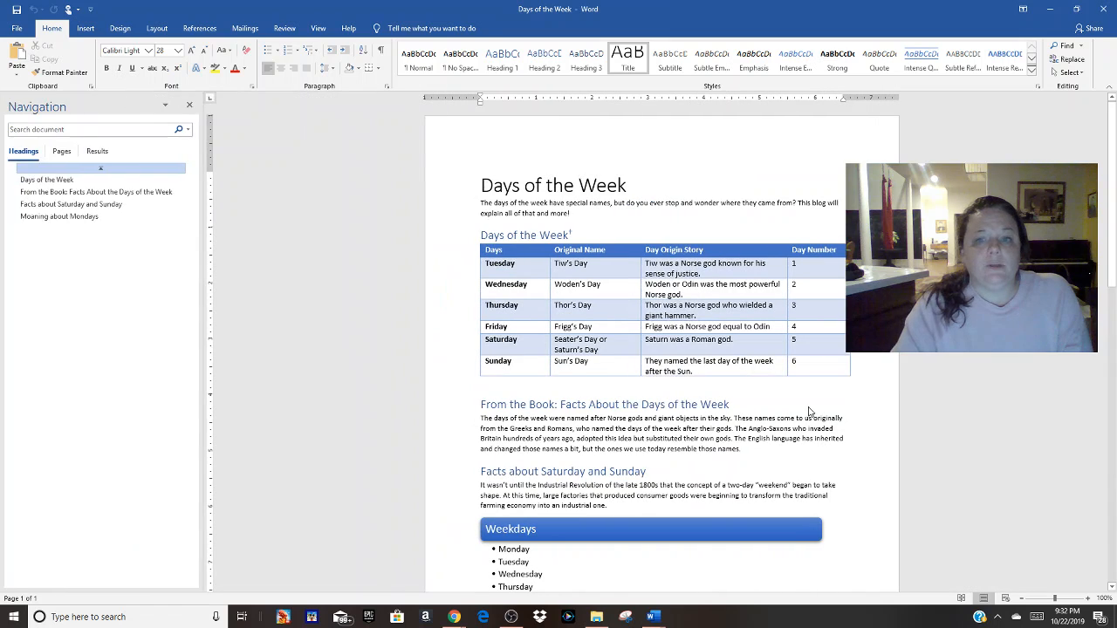
pyautogui.click(189, 105)
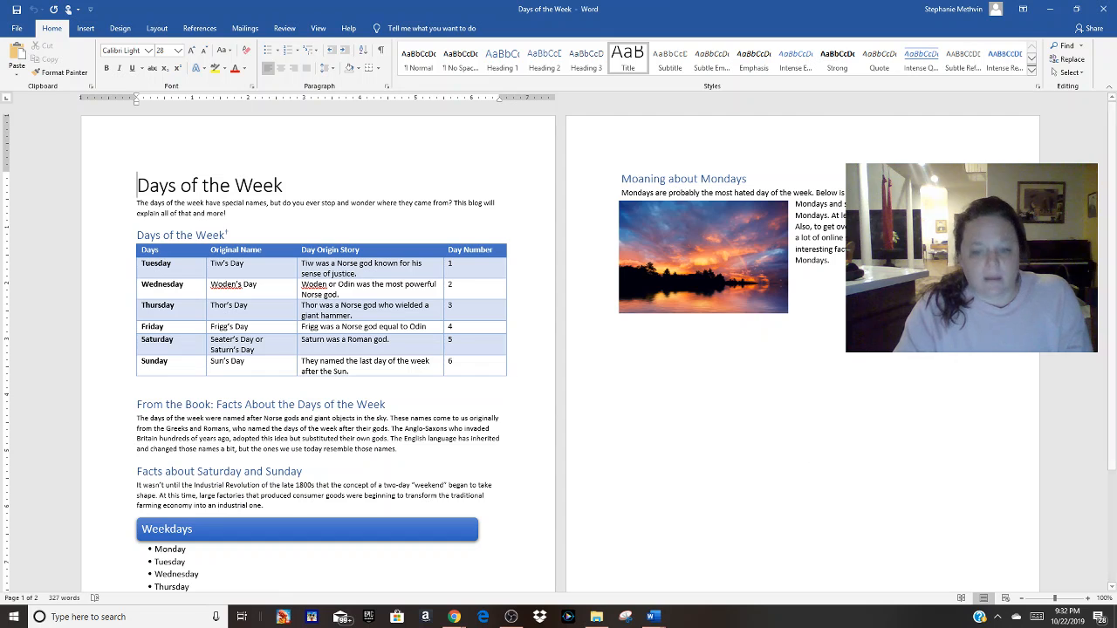
# Step: Switch to Chrome to read Project 2's Task 1 on the forum page and return to the Days of the Week document
pyautogui.moveTo(661, 620)
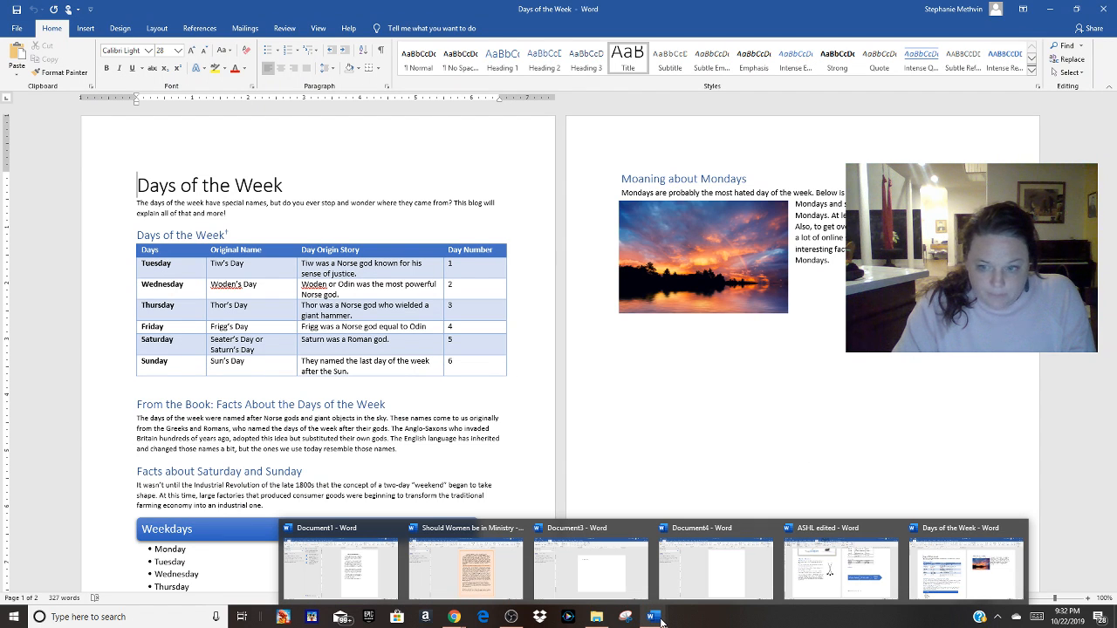
pyautogui.click(400, 582)
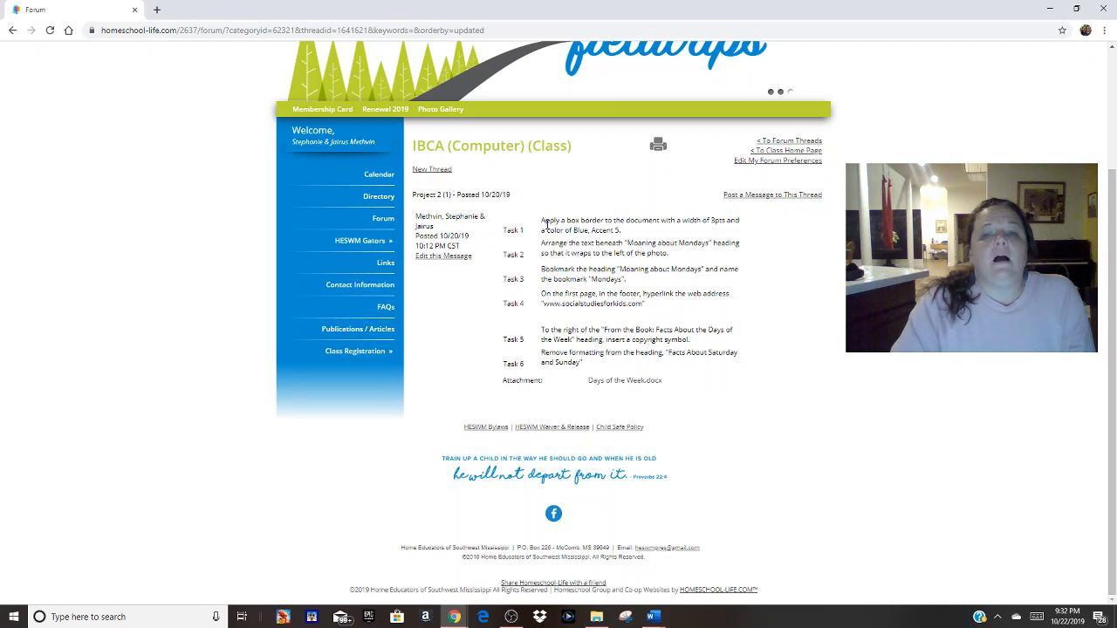
pyautogui.moveTo(543, 220); pyautogui.dragTo(638, 231)
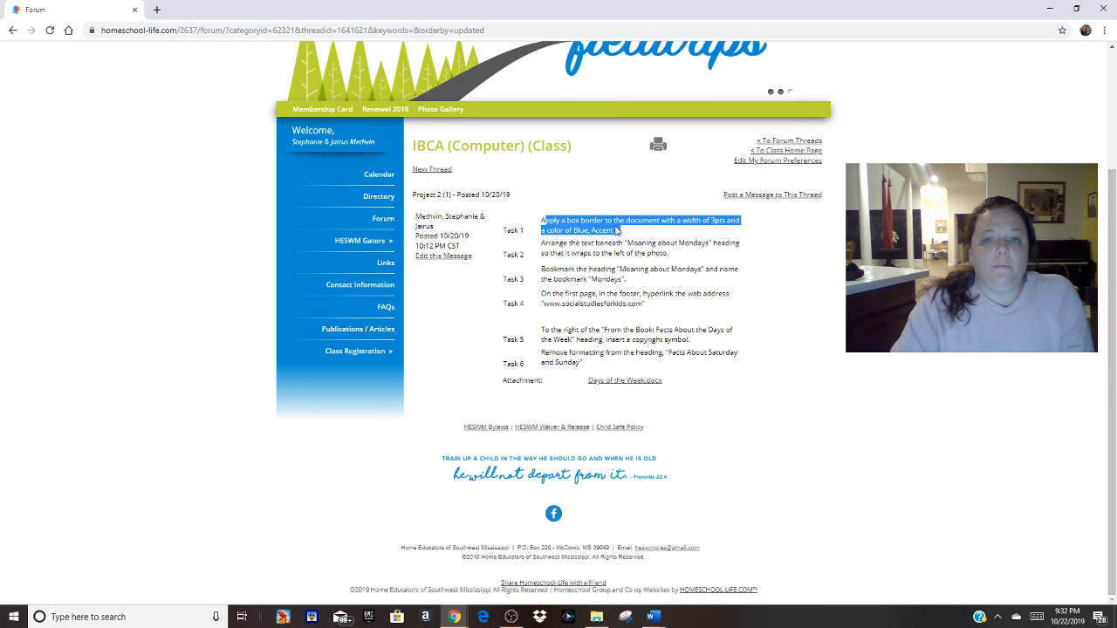
pyautogui.click(577, 230)
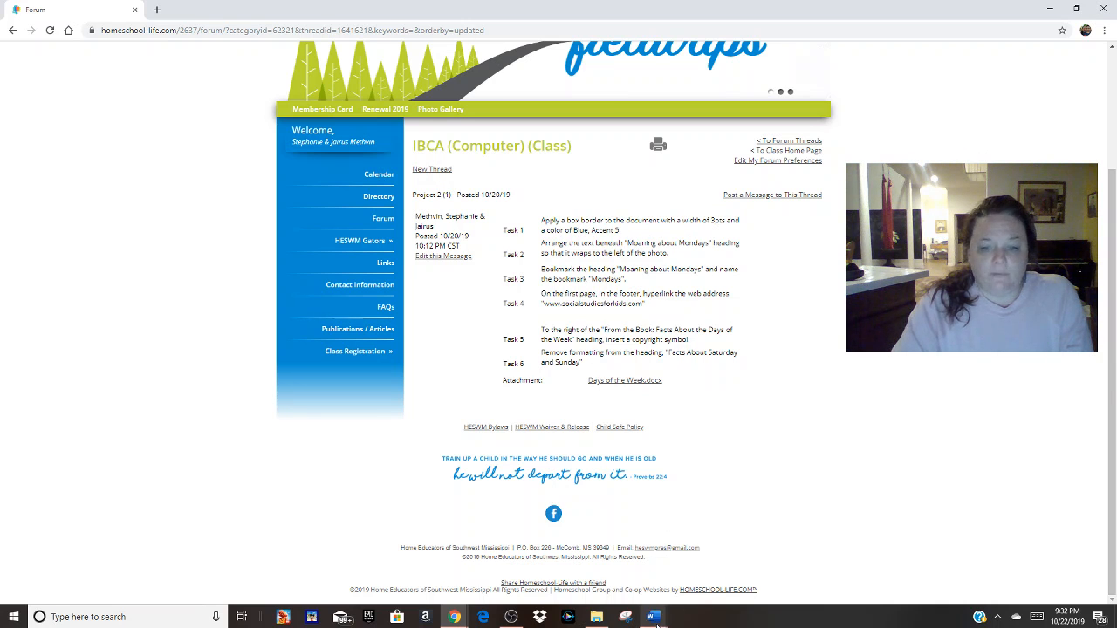
pyautogui.moveTo(655, 617)
pyautogui.click(966, 567)
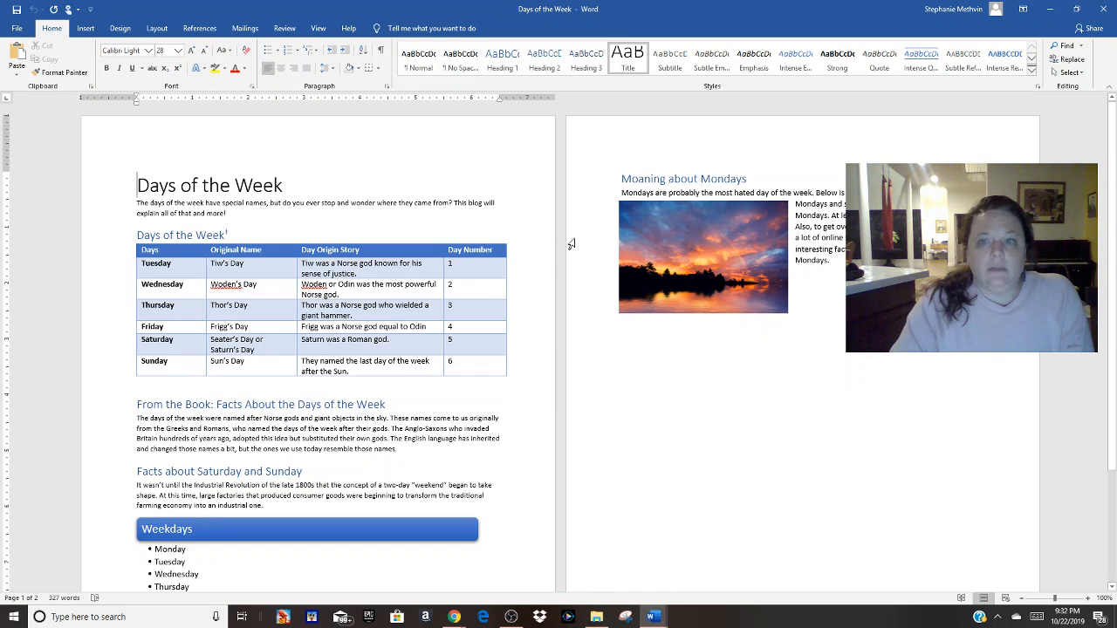
# Step: Apply a 3 pt Box page border in Blue, Accent 5 to the whole document
pyautogui.click(120, 28)
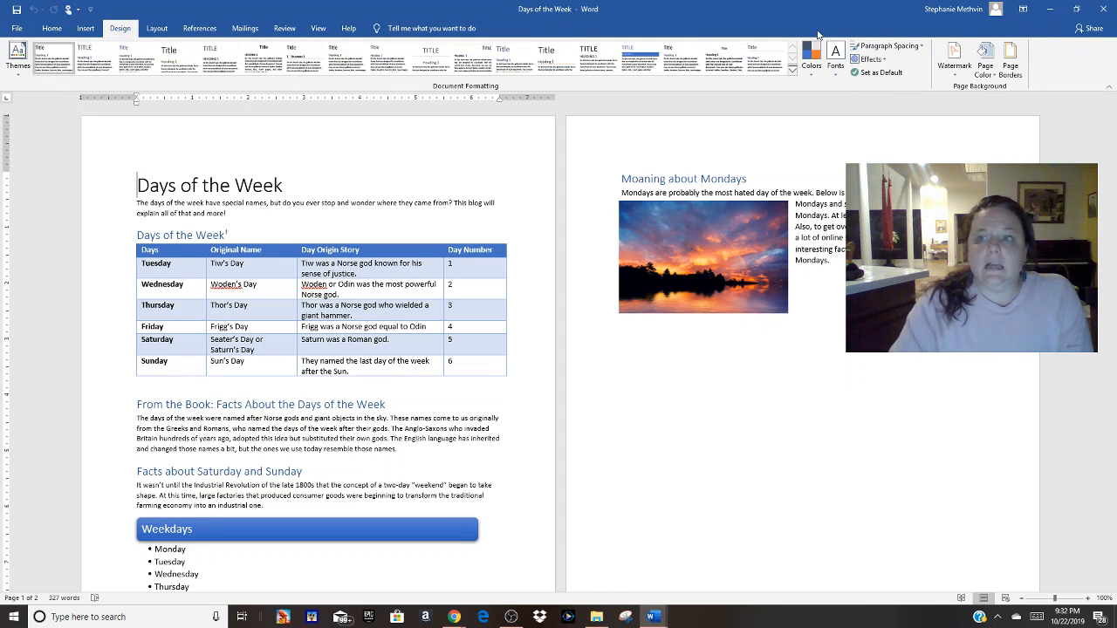
pyautogui.click(1009, 66)
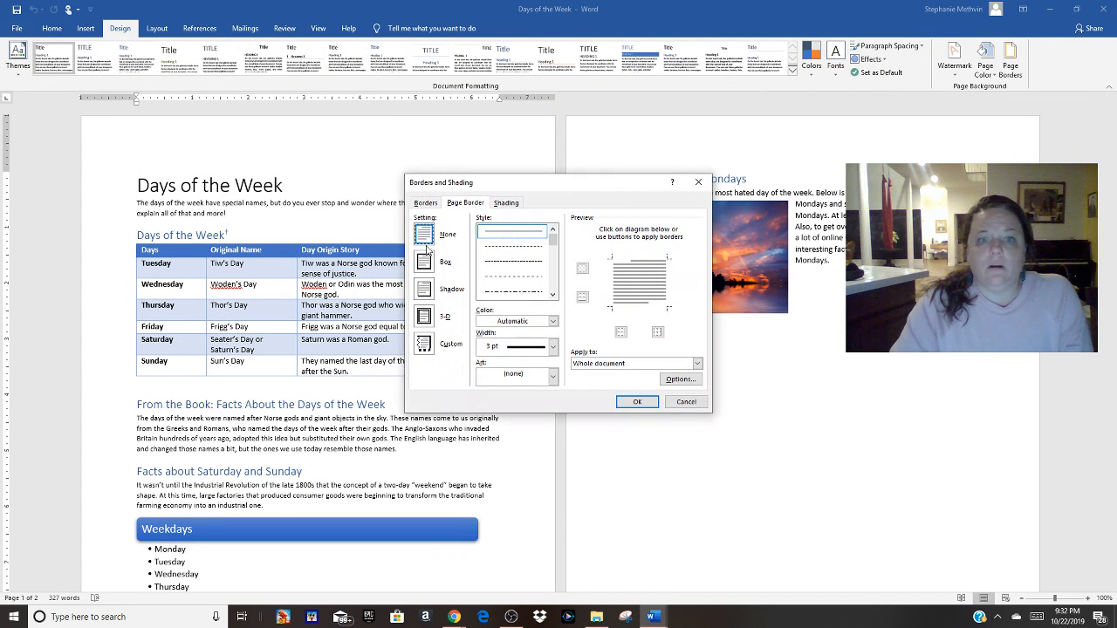
pyautogui.click(425, 262)
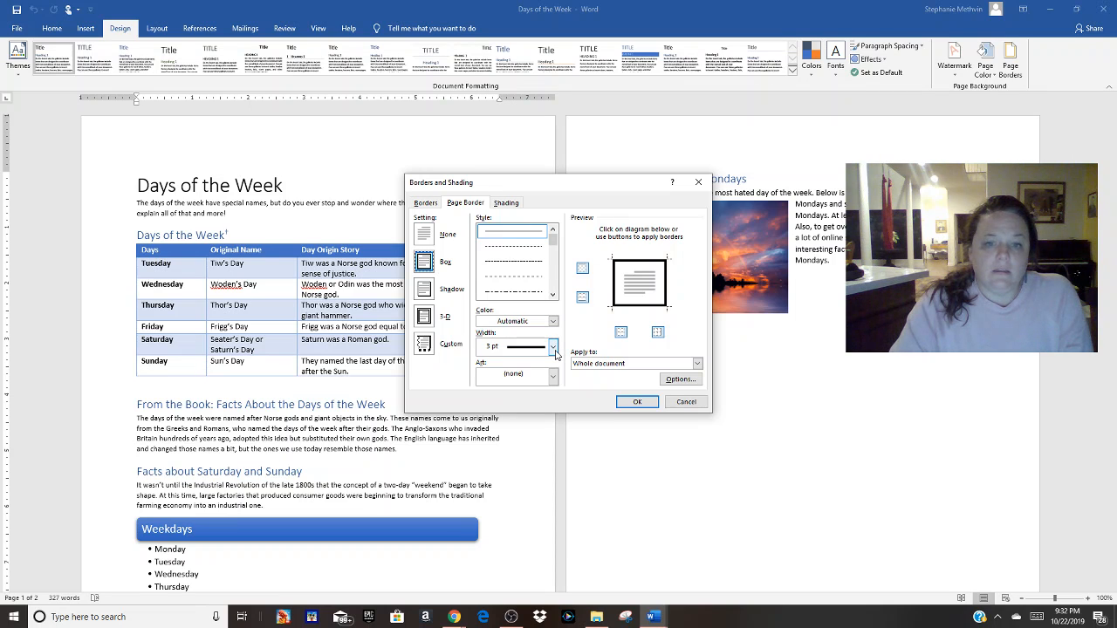
pyautogui.click(698, 364)
pyautogui.click(699, 365)
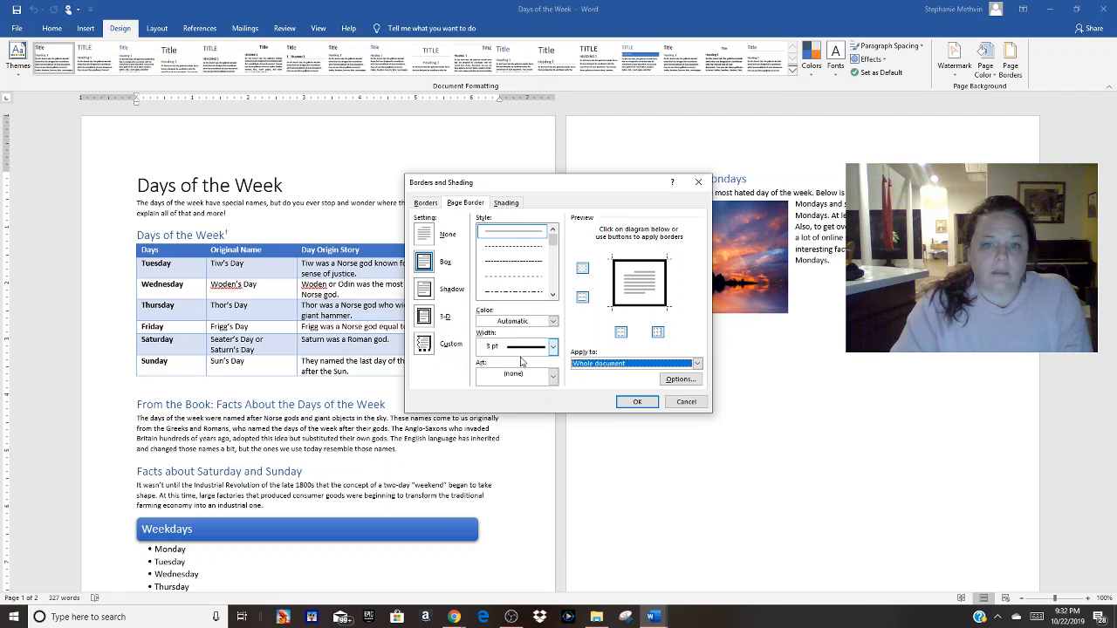
pyautogui.click(552, 322)
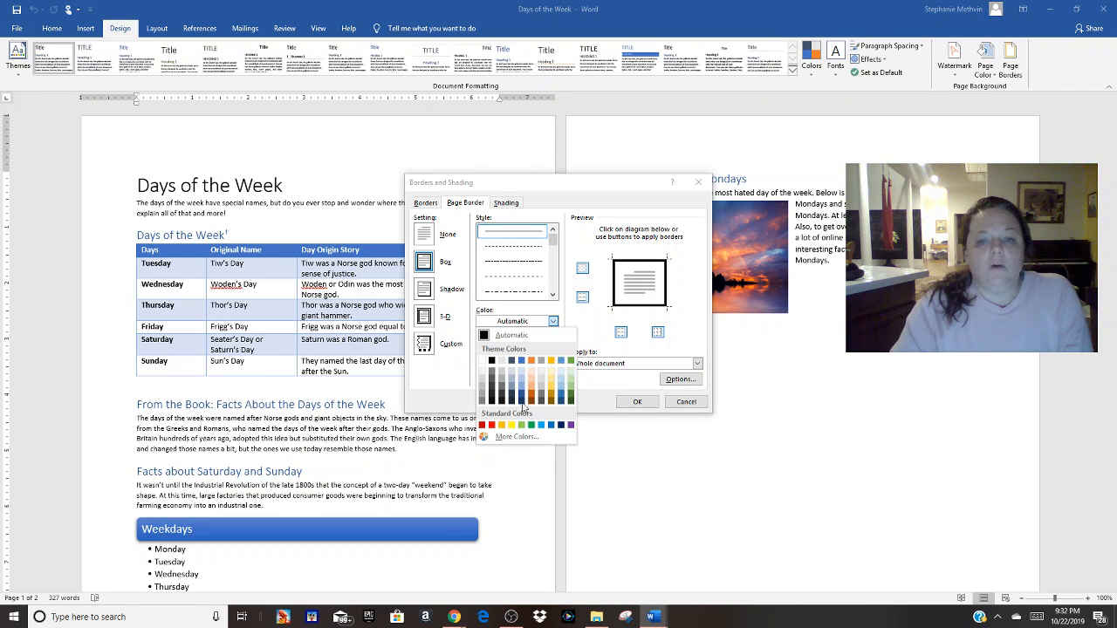
pyautogui.click(565, 364)
pyautogui.click(638, 403)
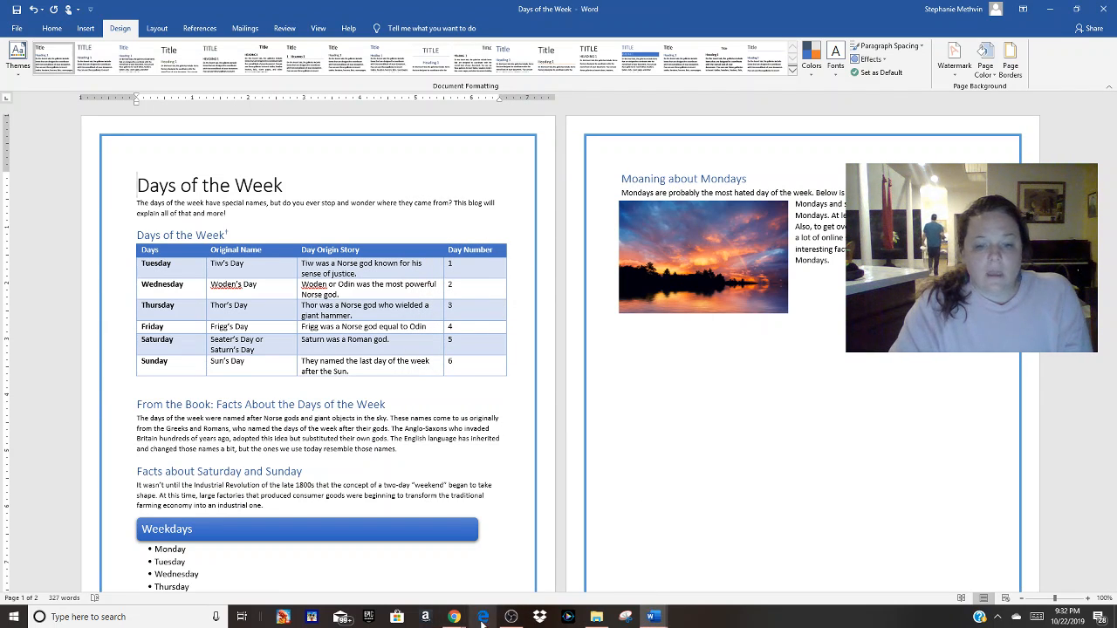
# Step: Switch to Chrome to read Project 2's Task 2 on the forum page and return to the Days of the Week document
pyautogui.moveTo(454, 617)
pyautogui.click(424, 575)
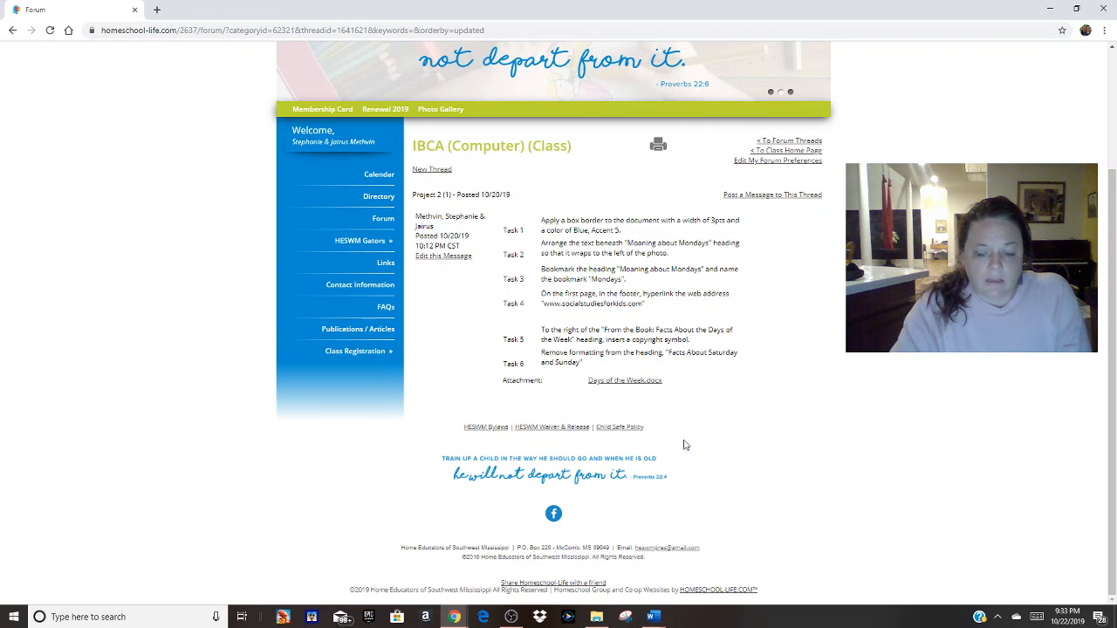
pyautogui.moveTo(654, 611)
pyautogui.click(994, 572)
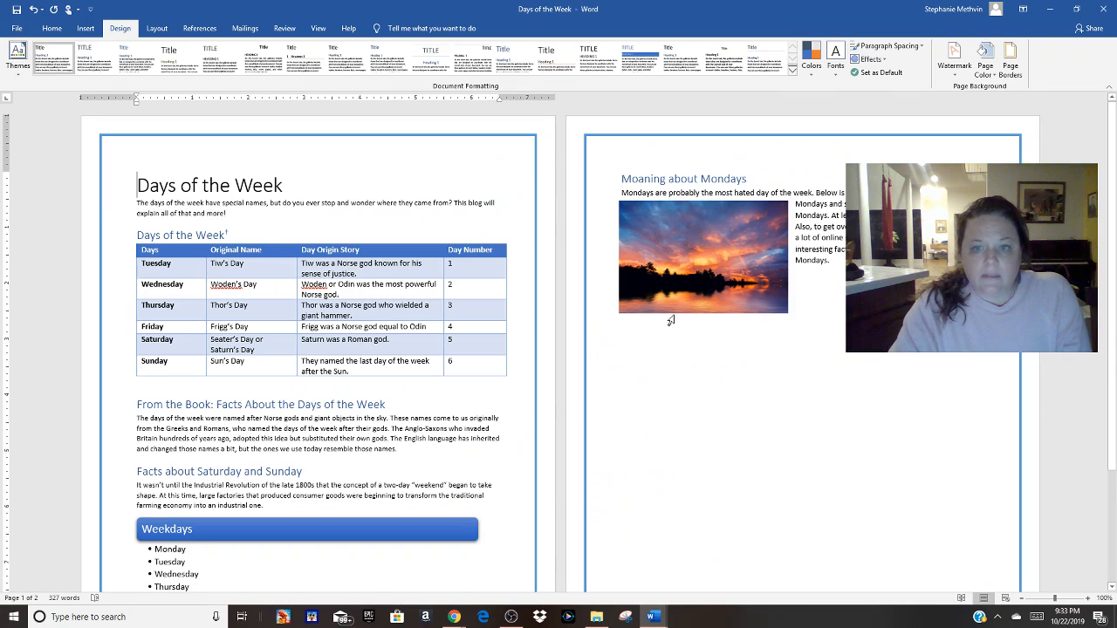
# Step: Set the sunset photo's text wrapping and move the photo right so the text beneath "Moaning about Mondays" wraps to its left
pyautogui.click(711, 254)
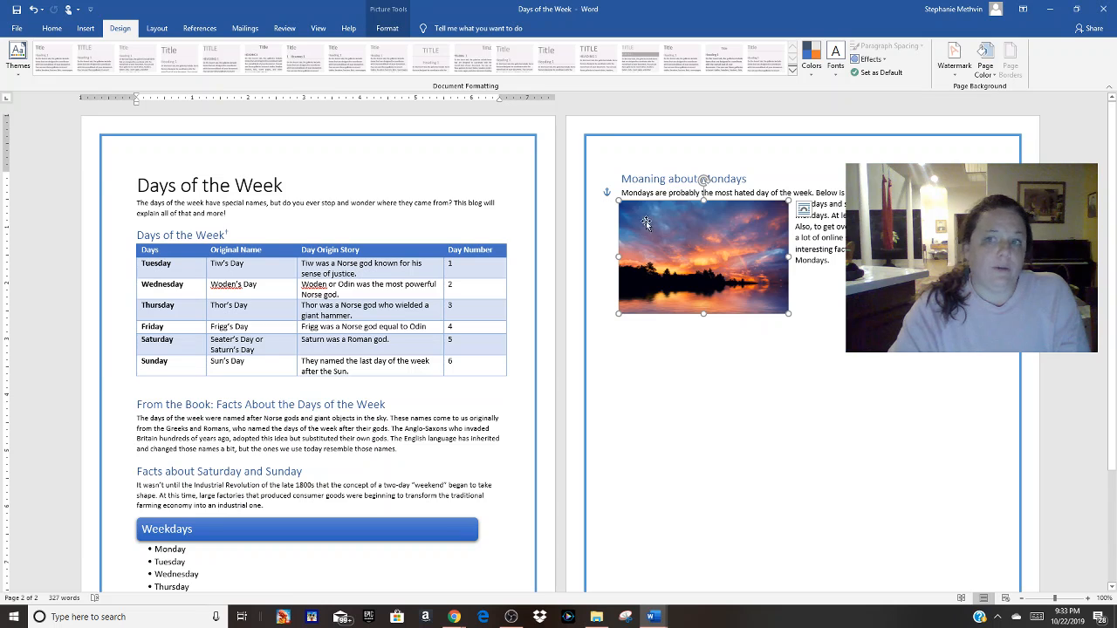
pyautogui.click(388, 29)
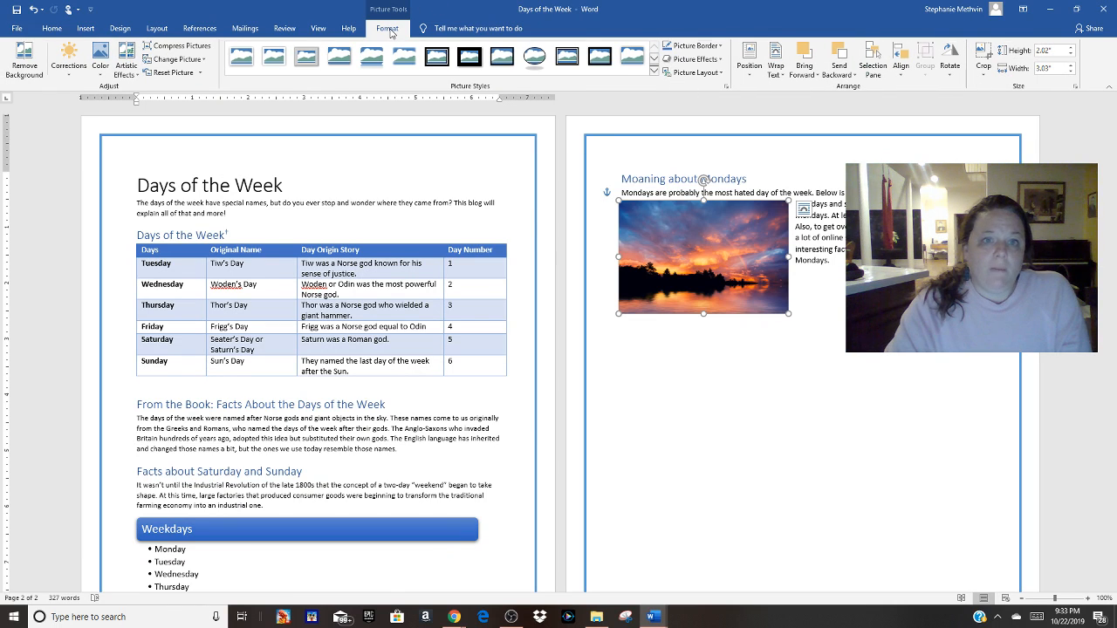
pyautogui.click(775, 68)
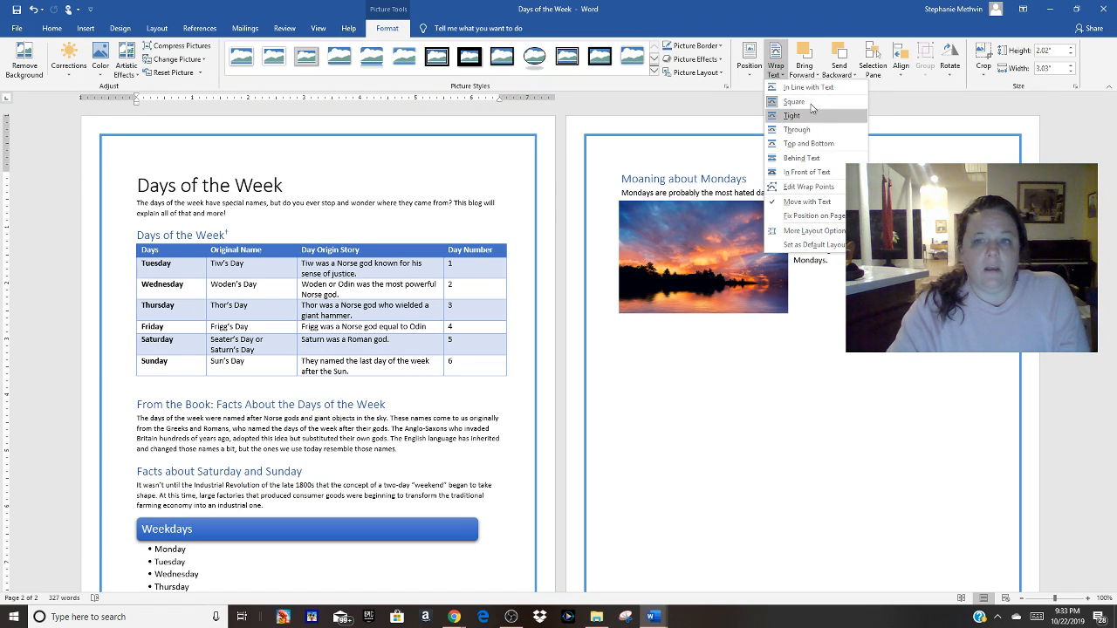
pyautogui.click(811, 109)
pyautogui.moveTo(710, 278); pyautogui.dragTo(903, 258)
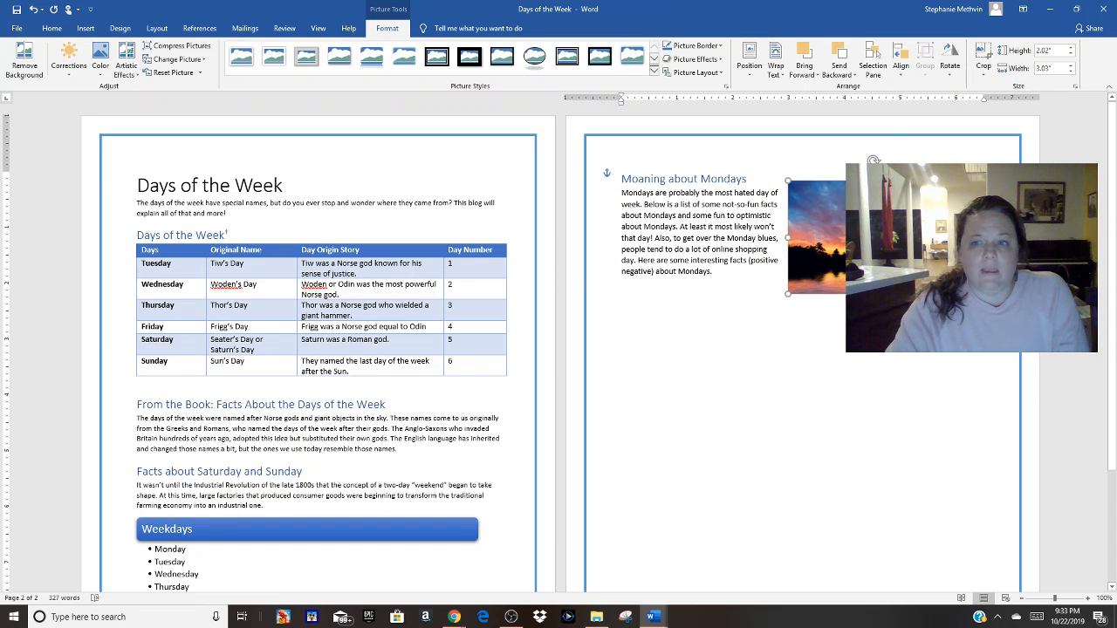
# Step: Reposition the sunset photo slightly farther right beside the "Moaning about Mondays" text, keeping the text wrapped on its left
pyautogui.moveTo(873, 237); pyautogui.dragTo(865, 236)
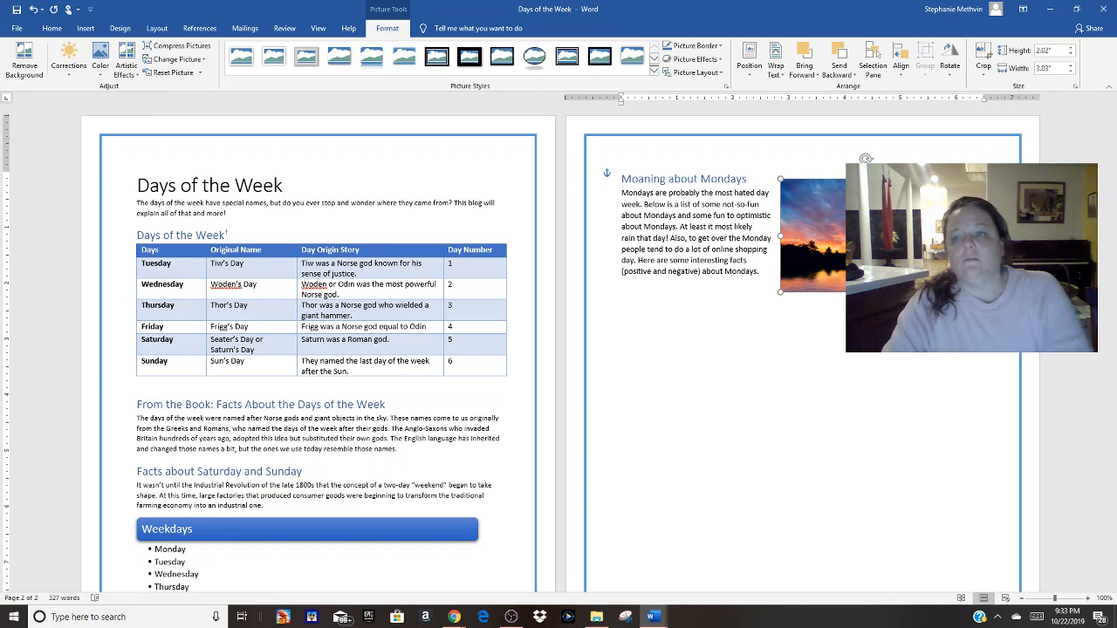
pyautogui.moveTo(872, 237); pyautogui.dragTo(896, 239)
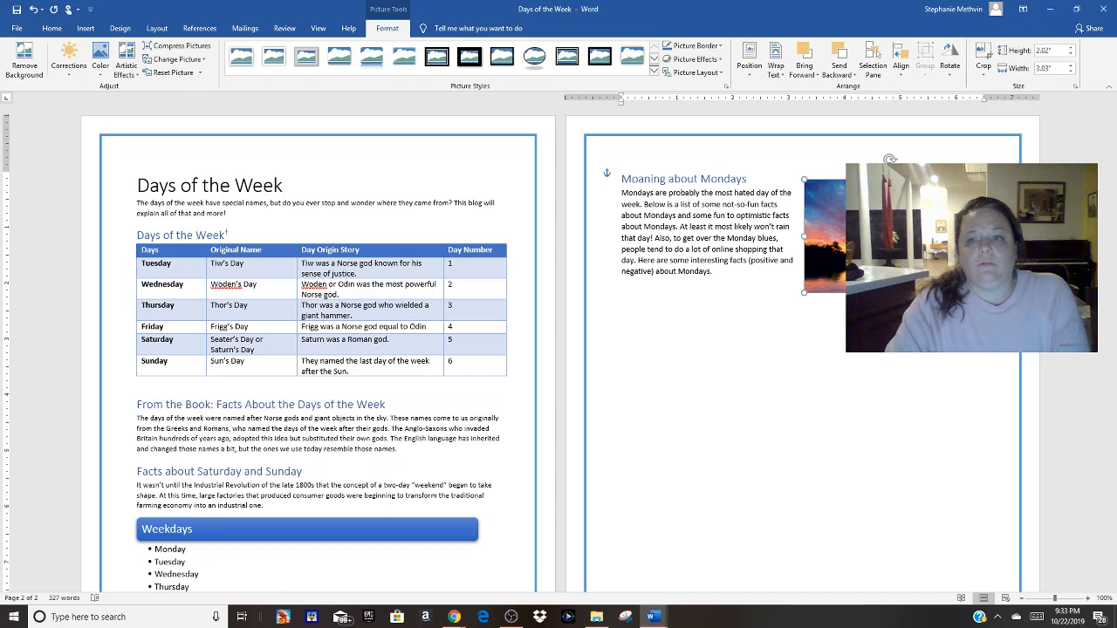
pyautogui.click(744, 325)
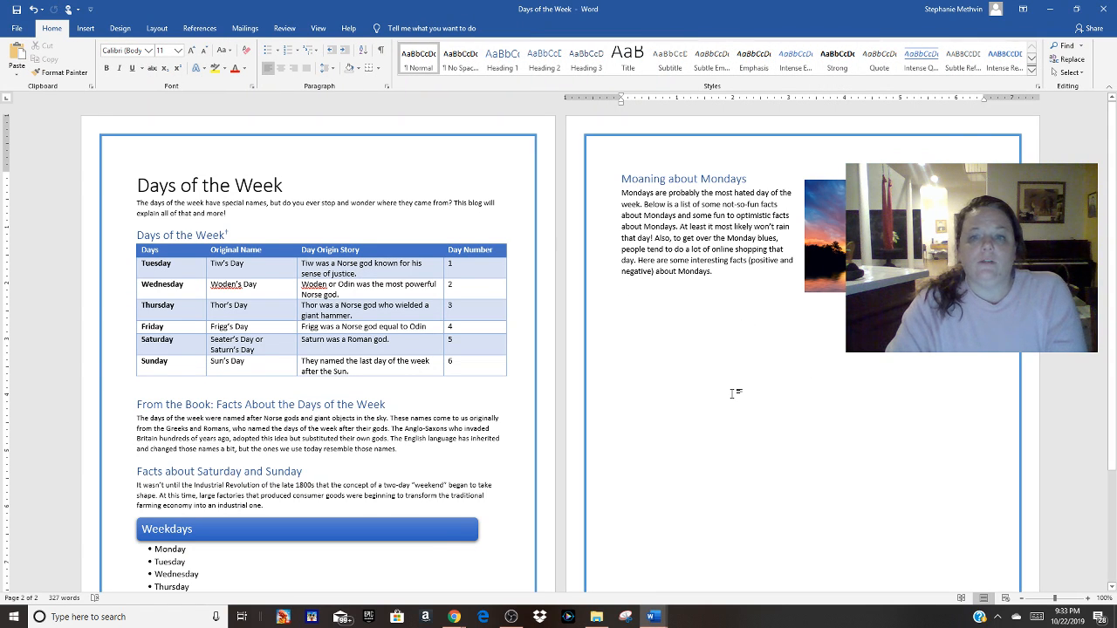
# Step: Switch to Chrome to read Project 2's Task 3 on the forum page and return to the Days of the Week document
pyautogui.moveTo(454, 617)
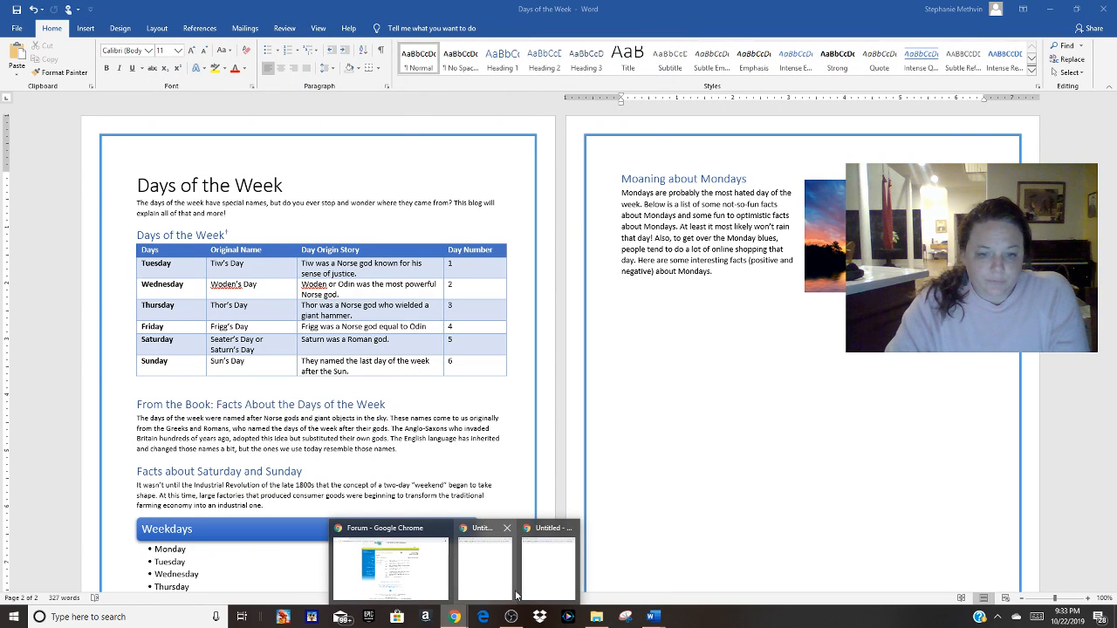
pyautogui.click(390, 566)
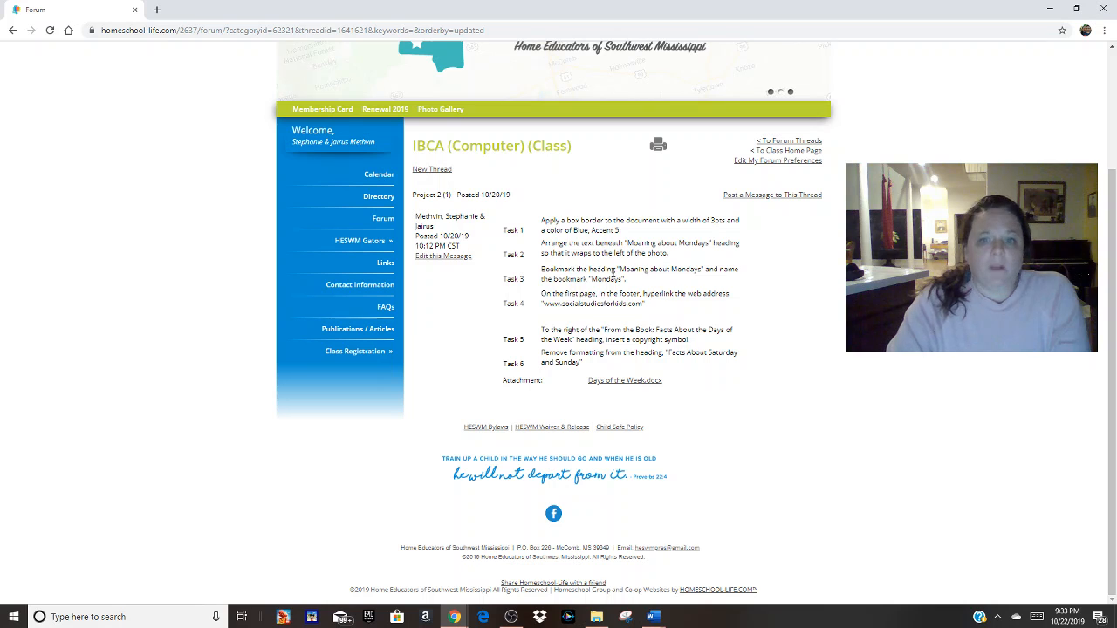
pyautogui.tripleClick(557, 272)
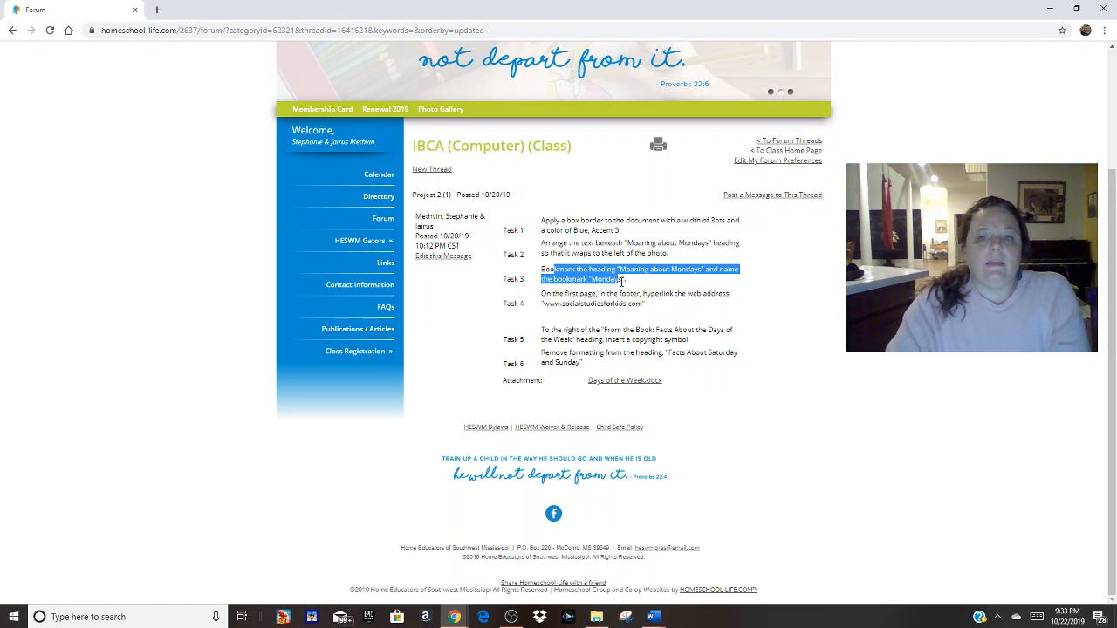
pyautogui.click(602, 288)
pyautogui.moveTo(553, 274); pyautogui.dragTo(641, 284)
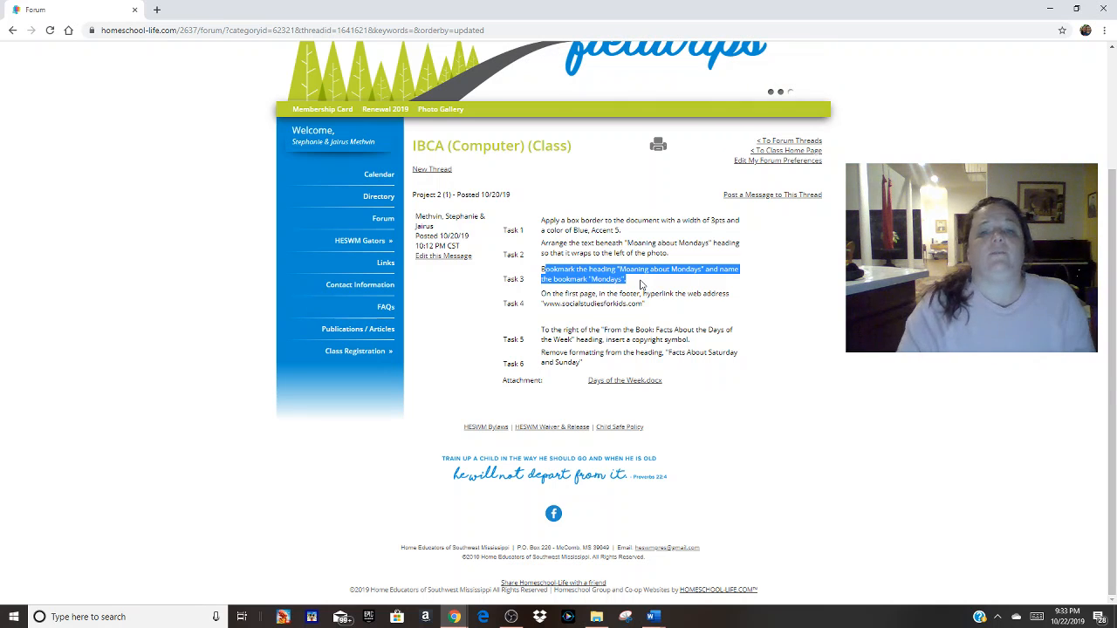
pyautogui.click(641, 285)
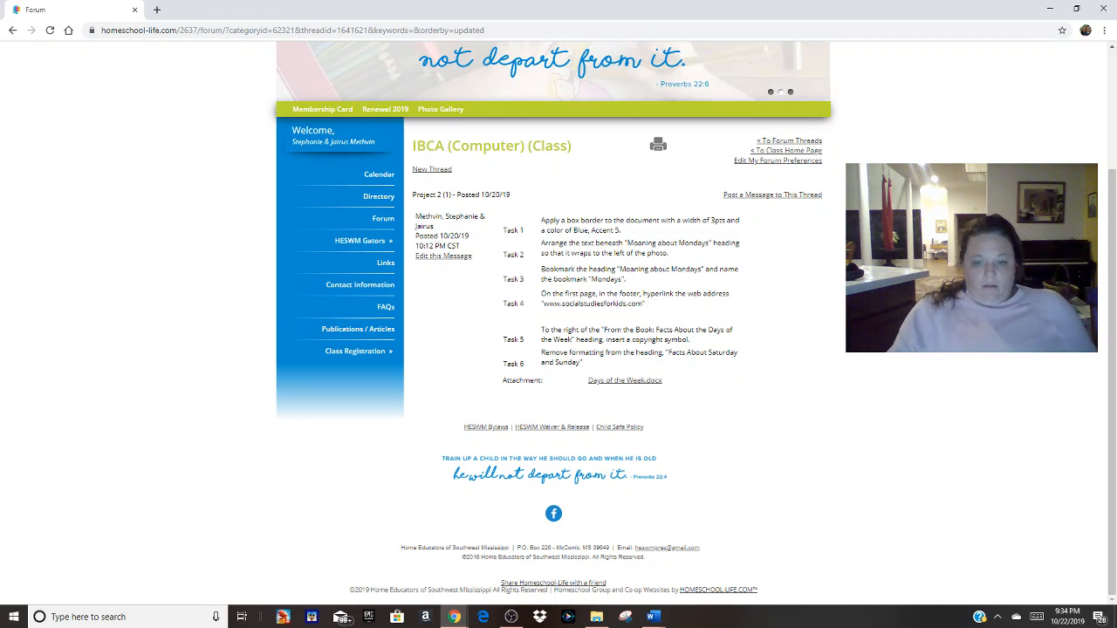
pyautogui.moveTo(655, 622)
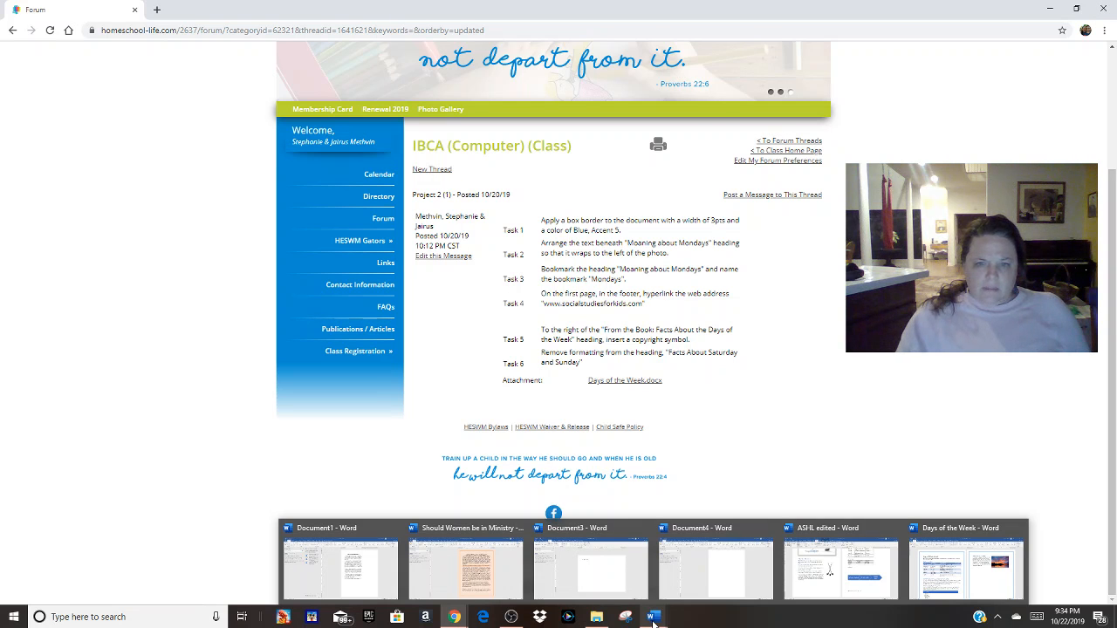
pyautogui.click(984, 586)
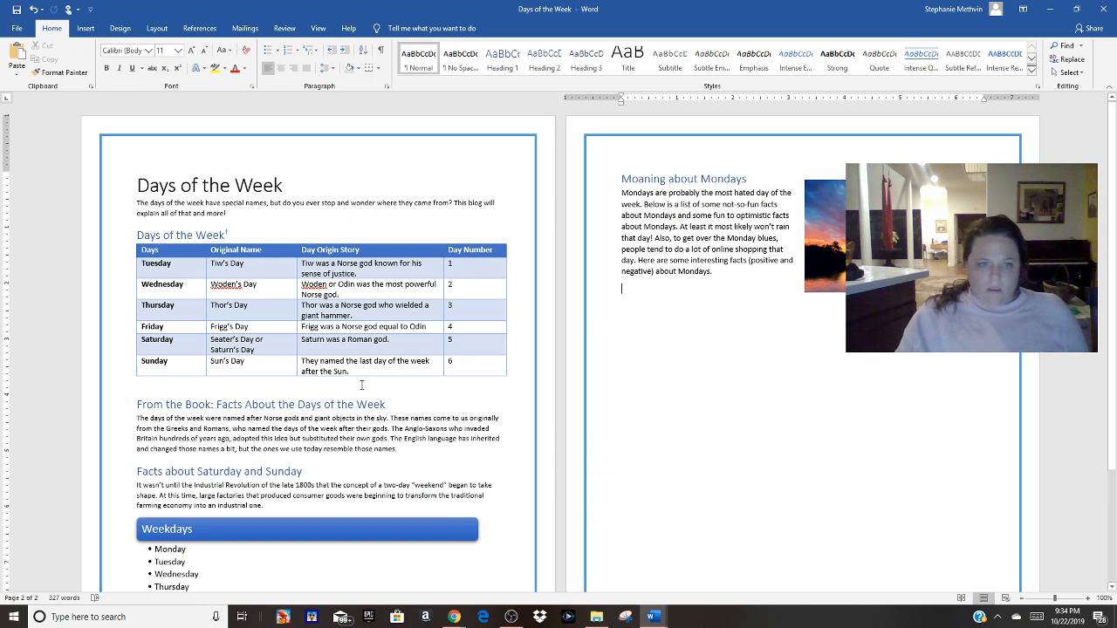
# Step: Bookmark the heading "Moaning about Mondays" with the bookmark name "Mondays"
pyautogui.click(680, 179)
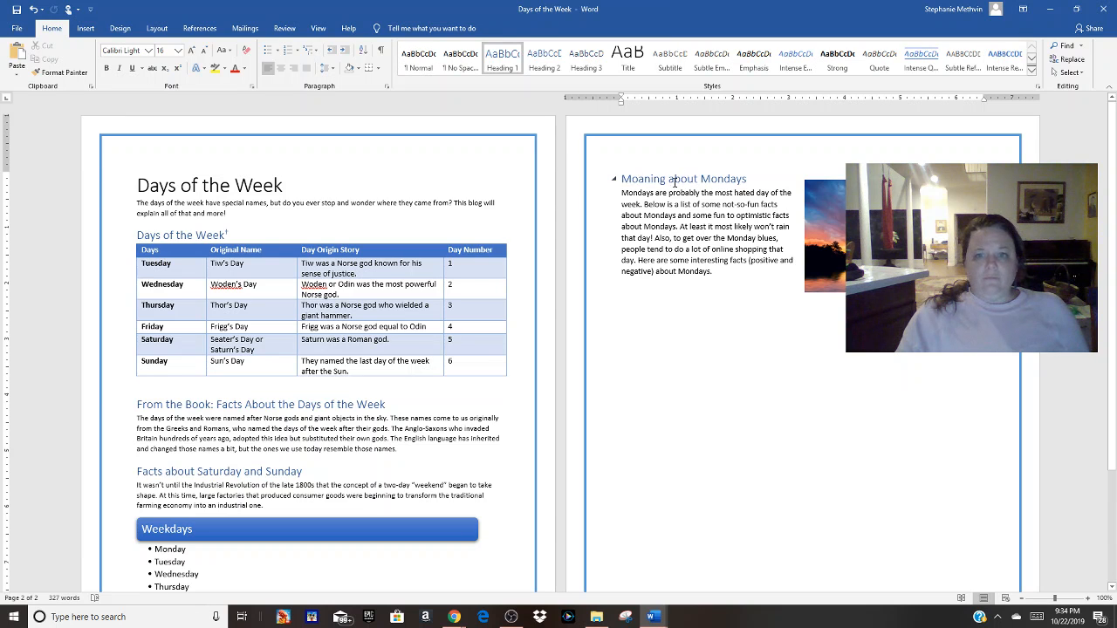
pyautogui.tripleClick(700, 179)
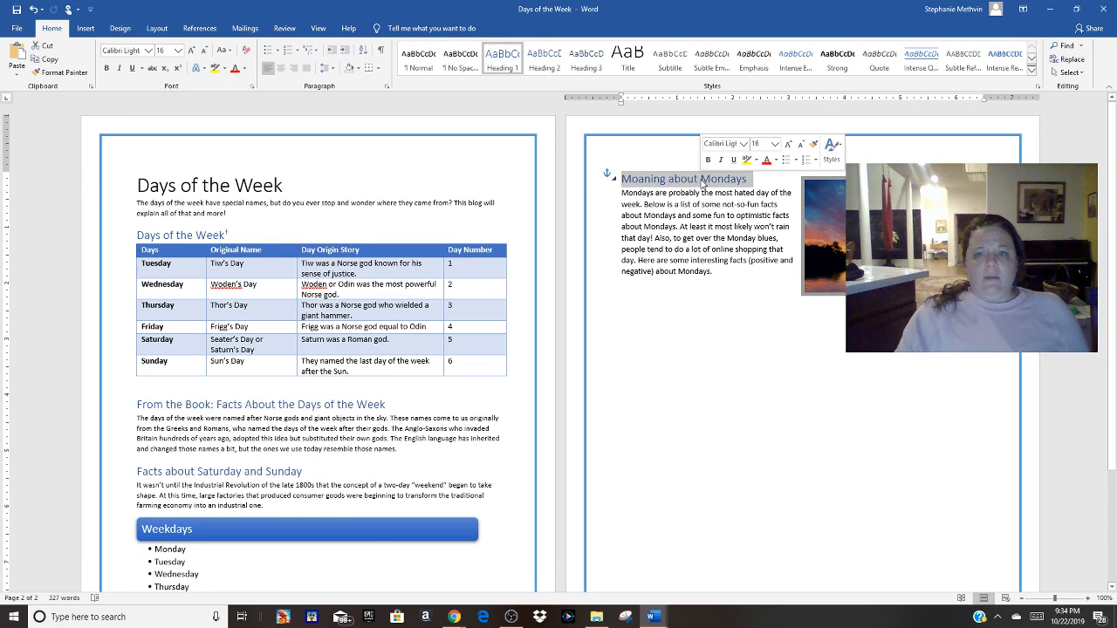
pyautogui.click(748, 179)
pyautogui.moveTo(747, 179); pyautogui.dragTo(639, 179)
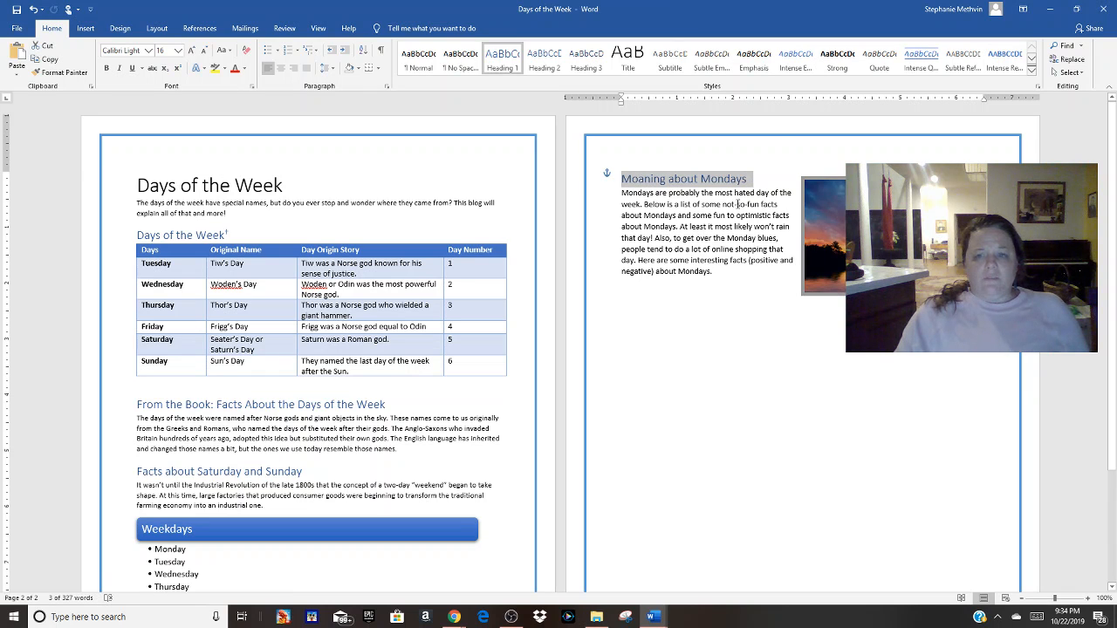
pyautogui.click(638, 179)
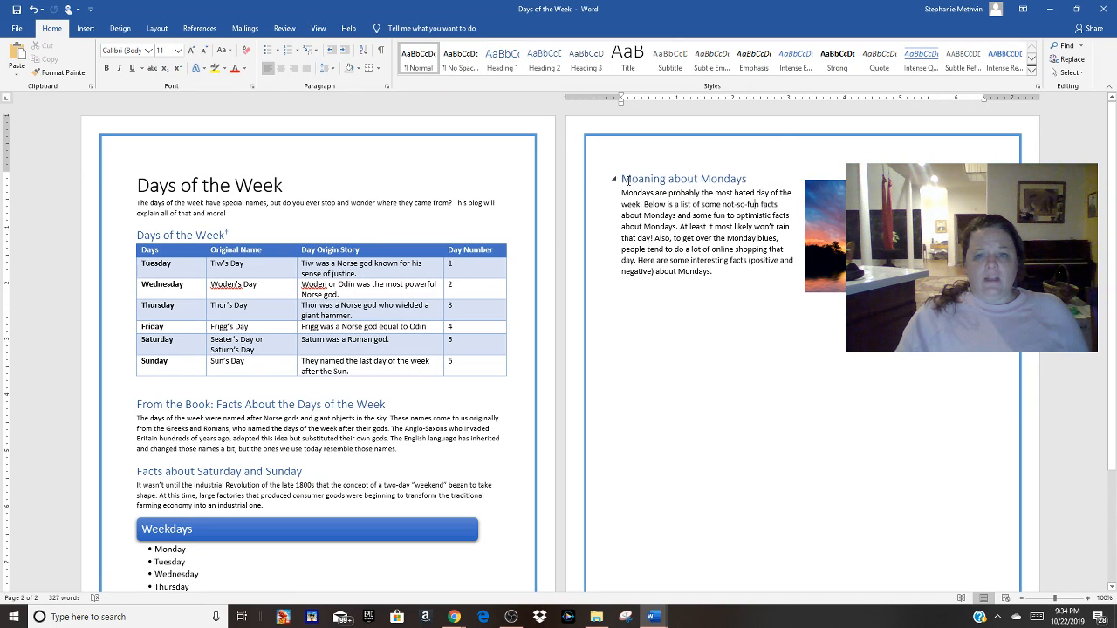
pyautogui.moveTo(628, 181); pyautogui.dragTo(748, 180)
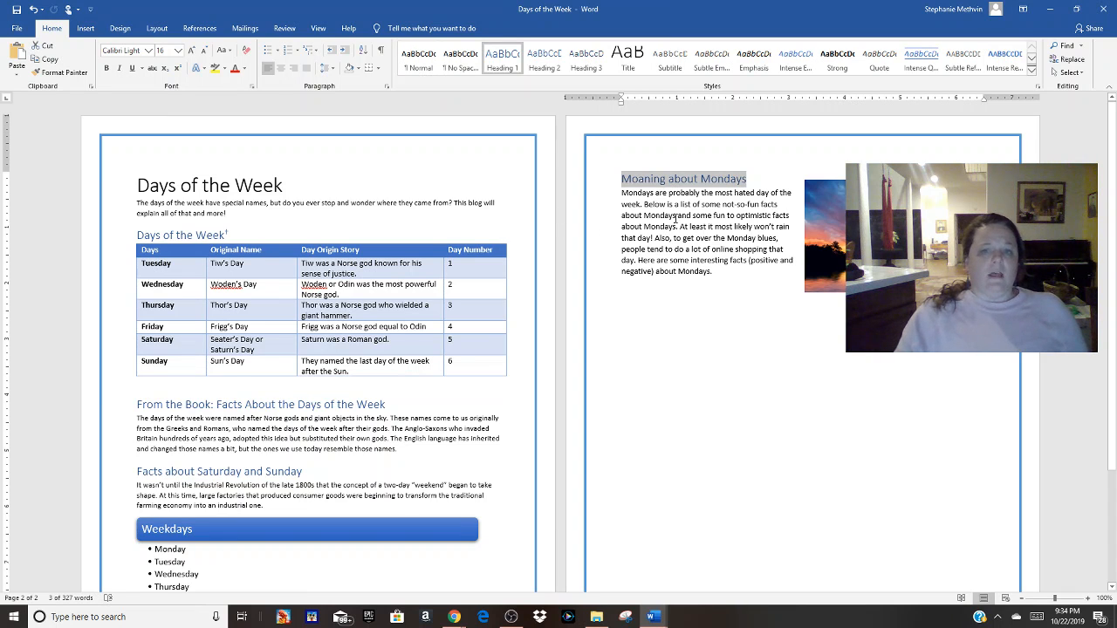
pyautogui.click(87, 30)
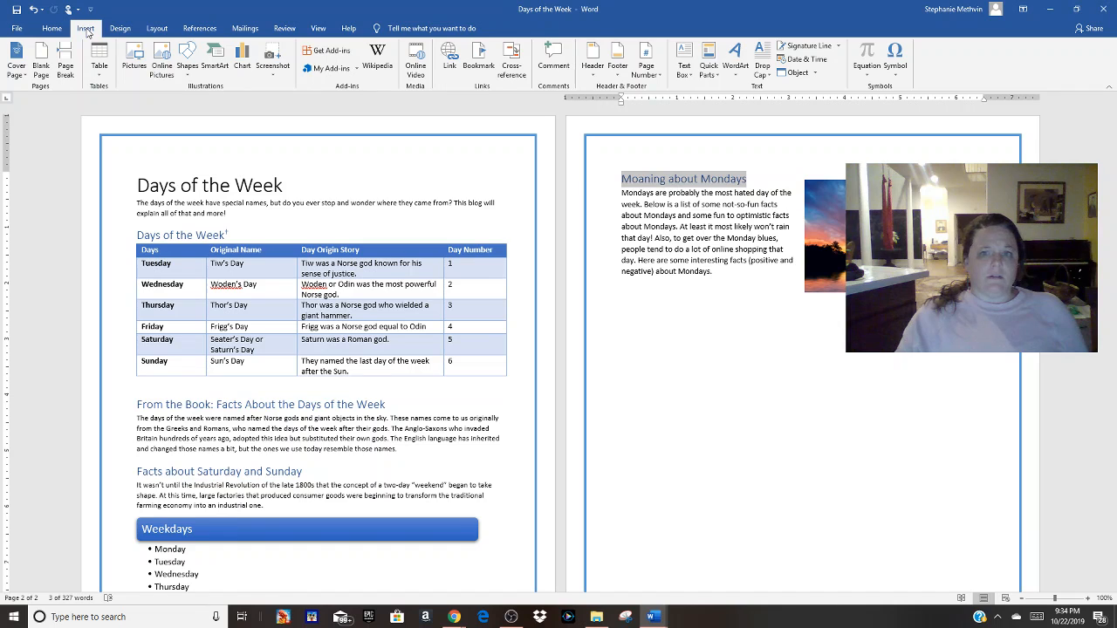
pyautogui.click(478, 61)
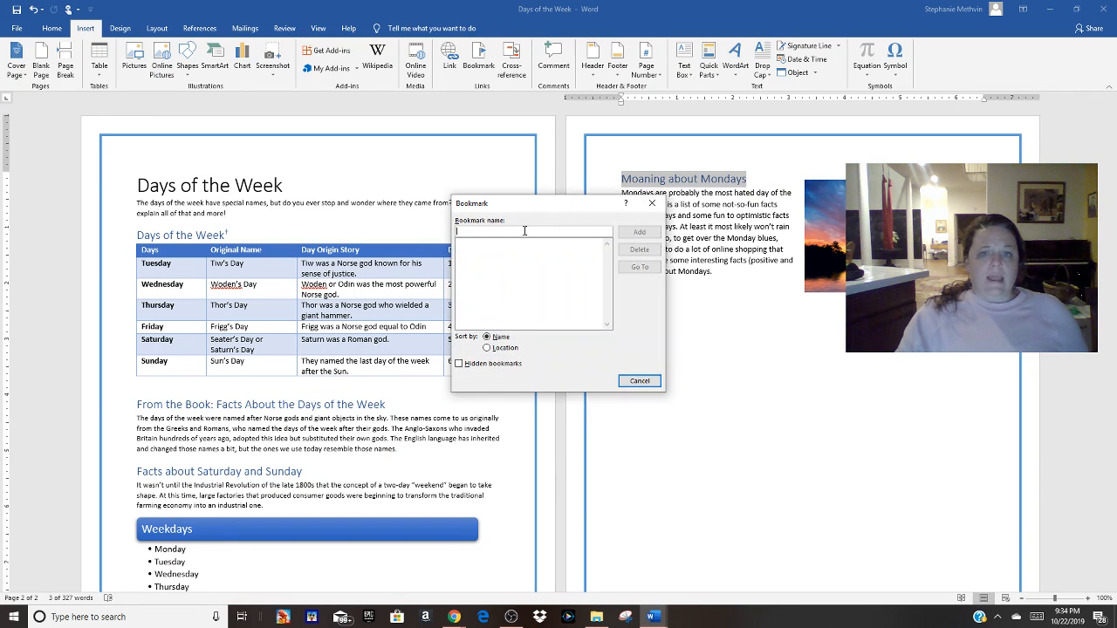
pyautogui.write('Mondays')
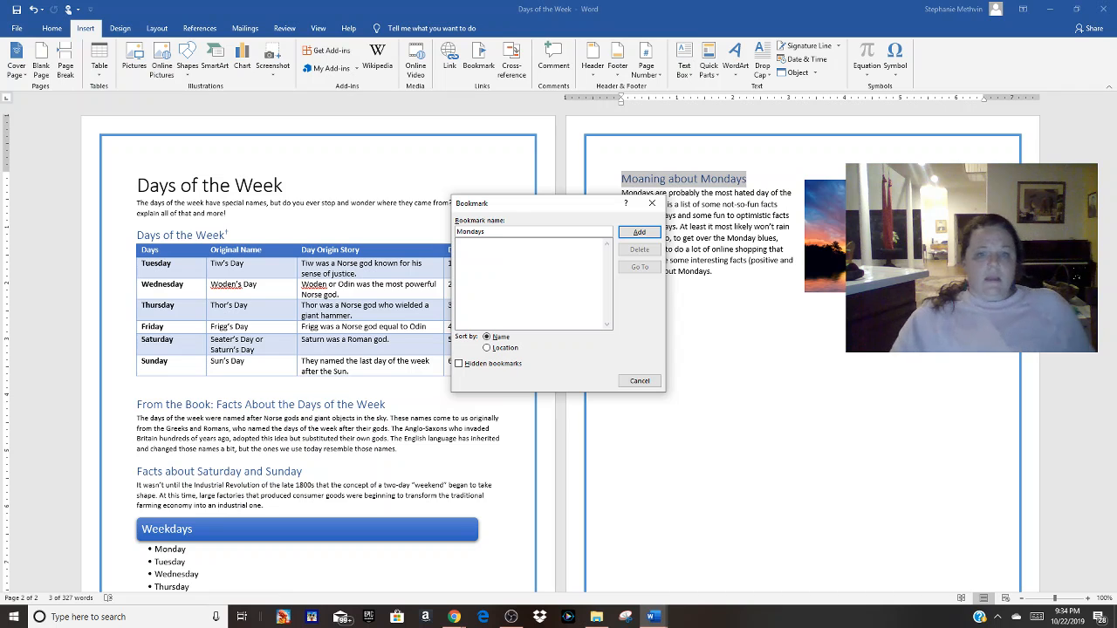
pyautogui.click(641, 232)
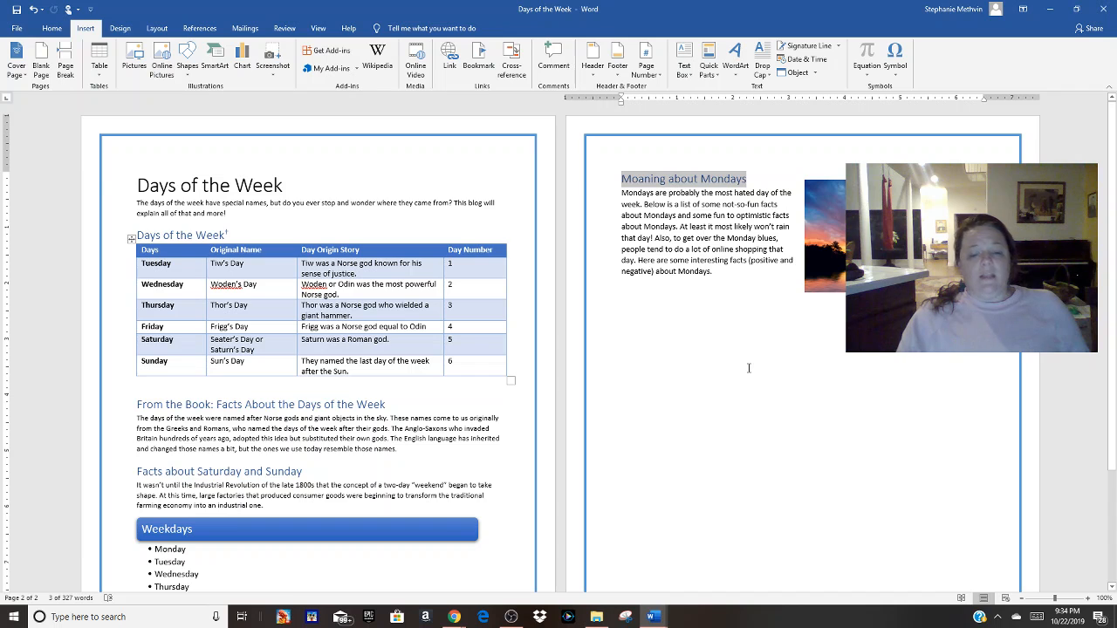
# Step: Test the "Mondays" bookmark by going to it from the first page, and close the Bookmark dialog
pyautogui.click(250, 256)
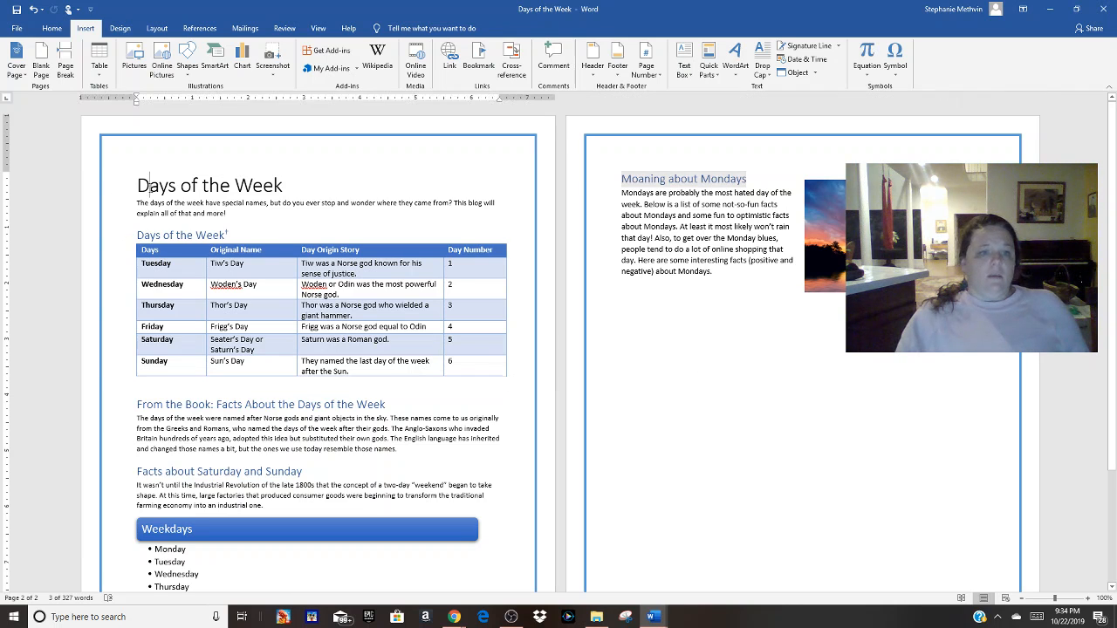
pyautogui.click(478, 59)
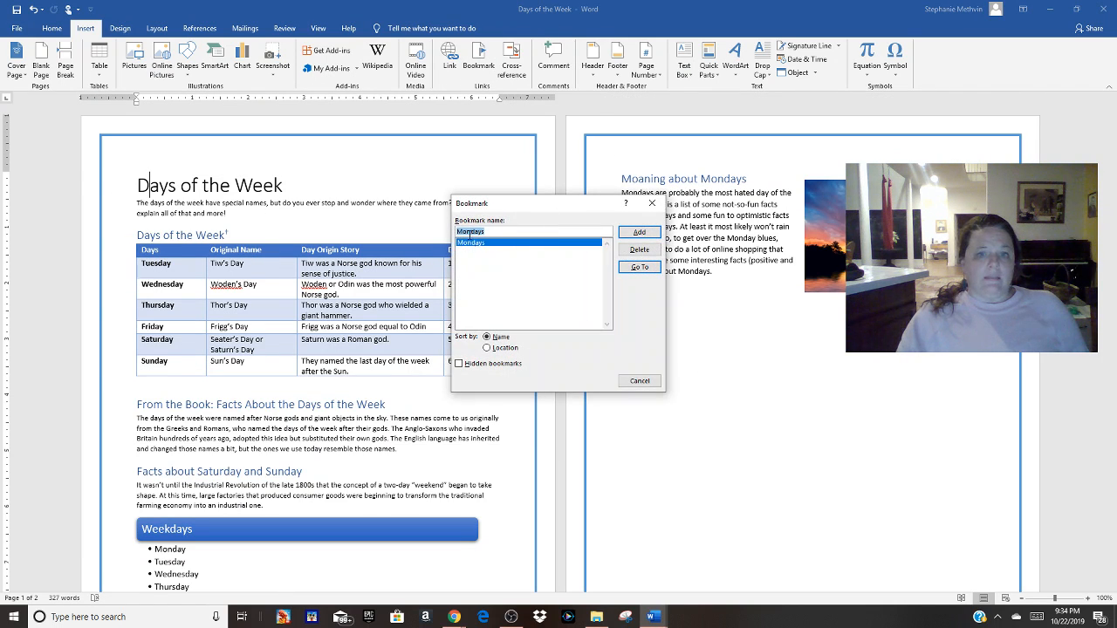
pyautogui.click(645, 271)
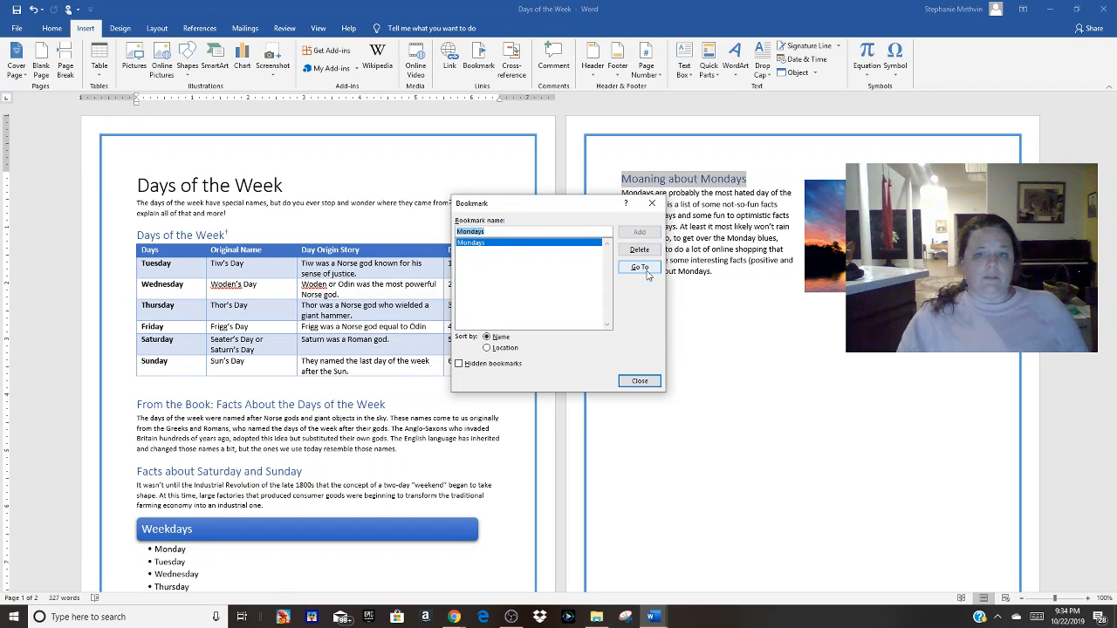
pyautogui.click(640, 380)
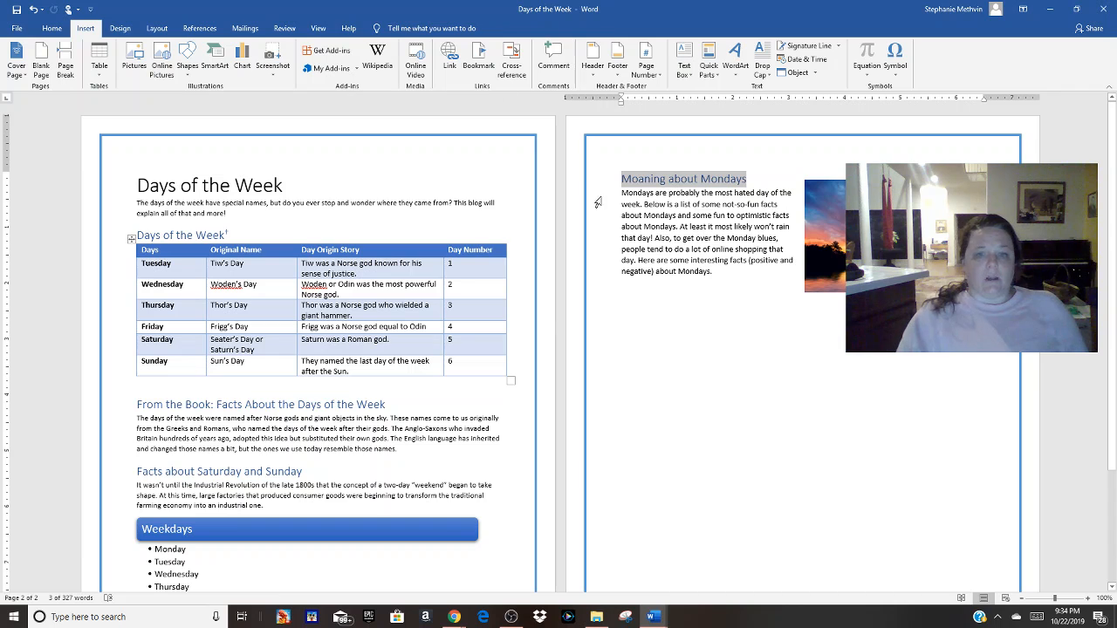
pyautogui.click(711, 311)
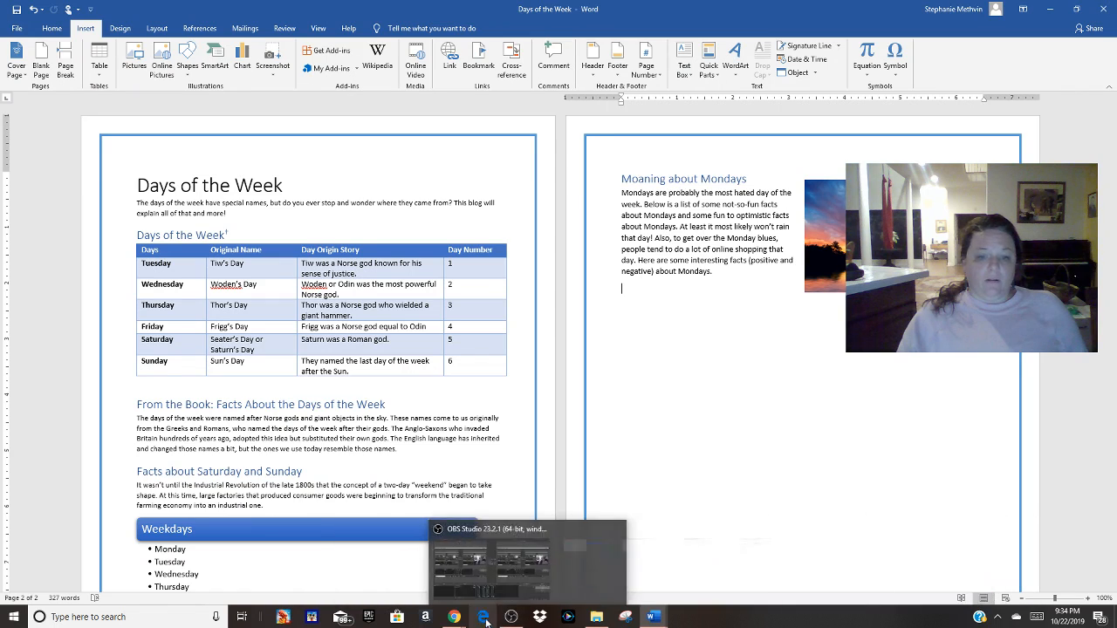
# Step: Switch to Chrome to read Project 2's Task 4 on the forum page and return to the Days of the Week document
pyautogui.moveTo(460, 619)
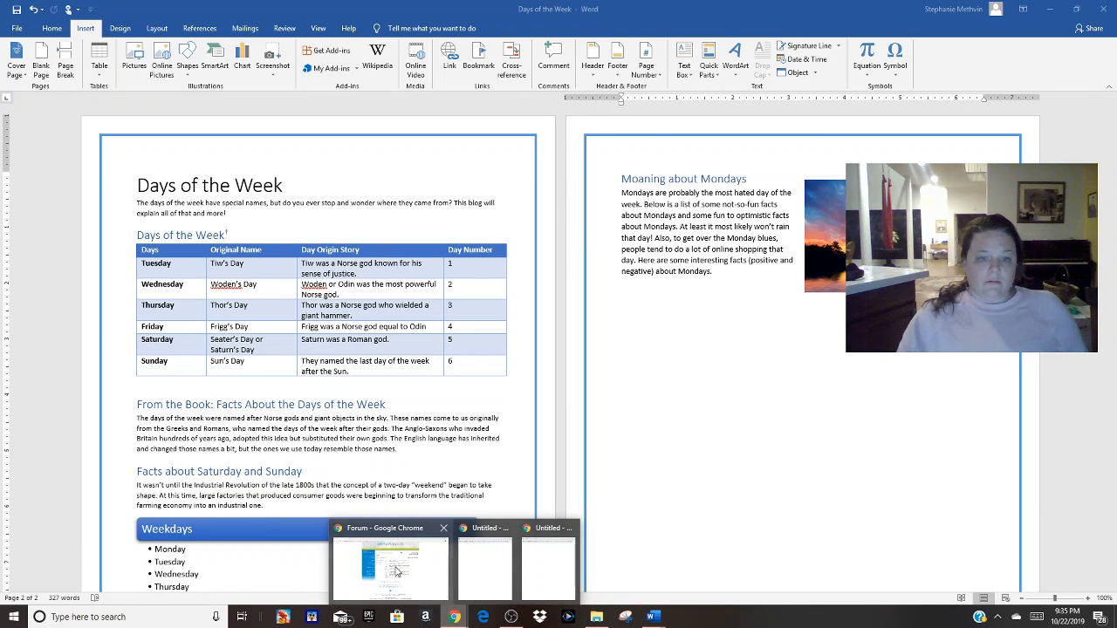
pyautogui.click(395, 570)
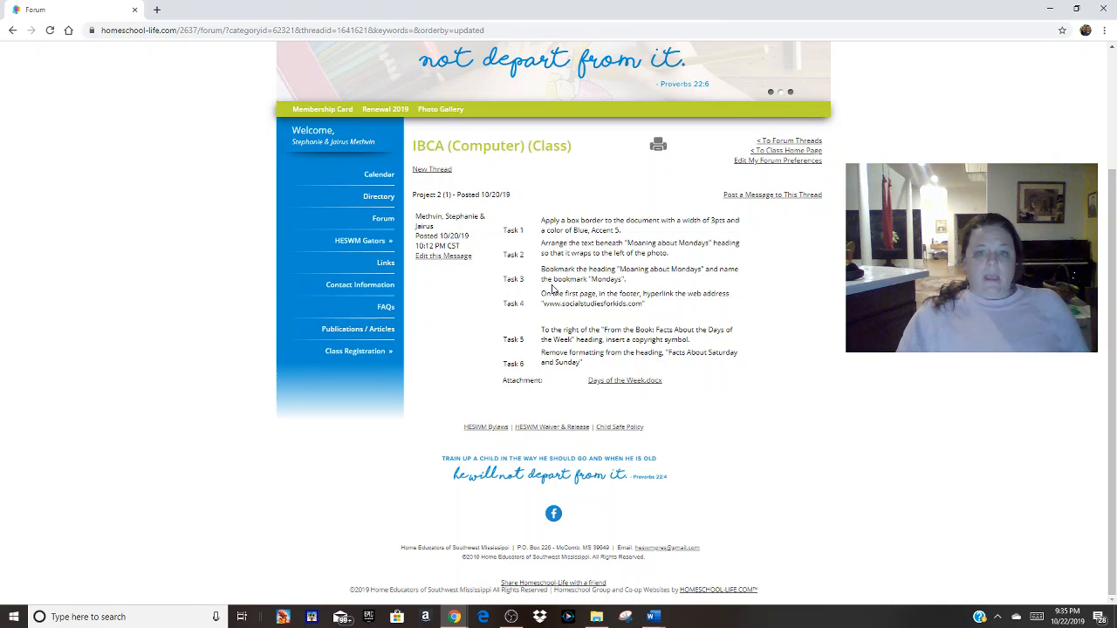
pyautogui.moveTo(552, 294); pyautogui.dragTo(689, 307)
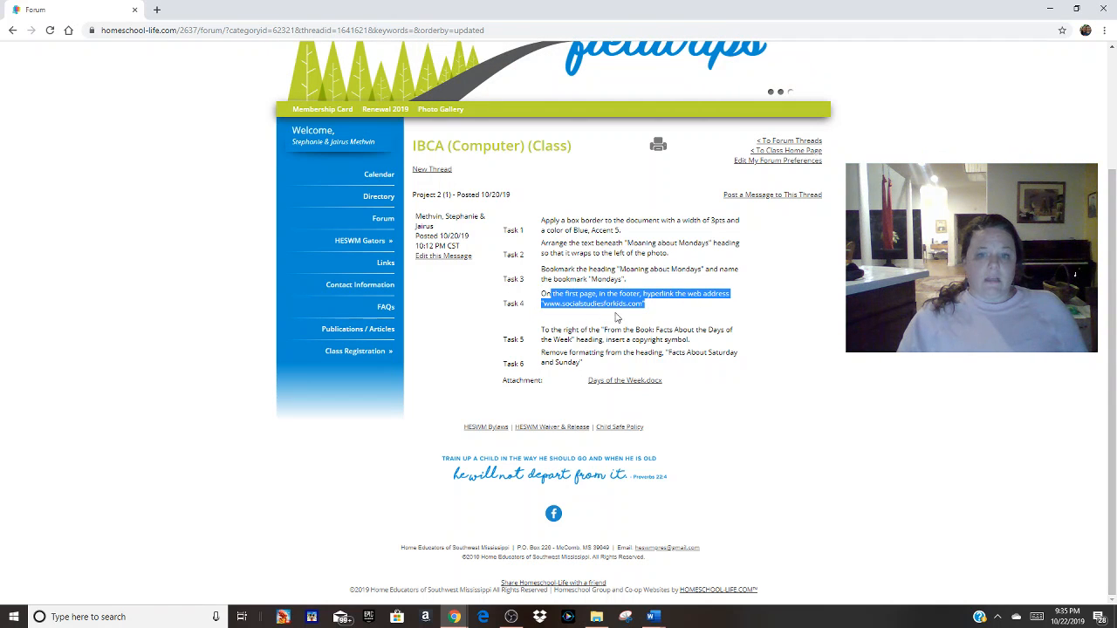
pyautogui.click(652, 617)
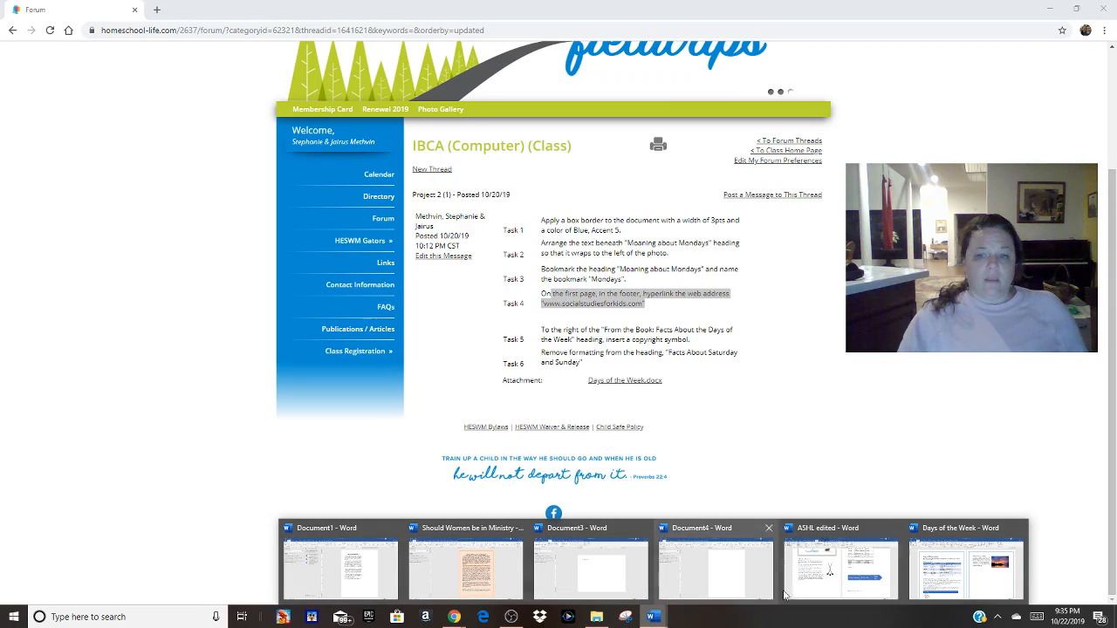
pyautogui.click(933, 577)
pyautogui.scroll(-2, 417, 432)
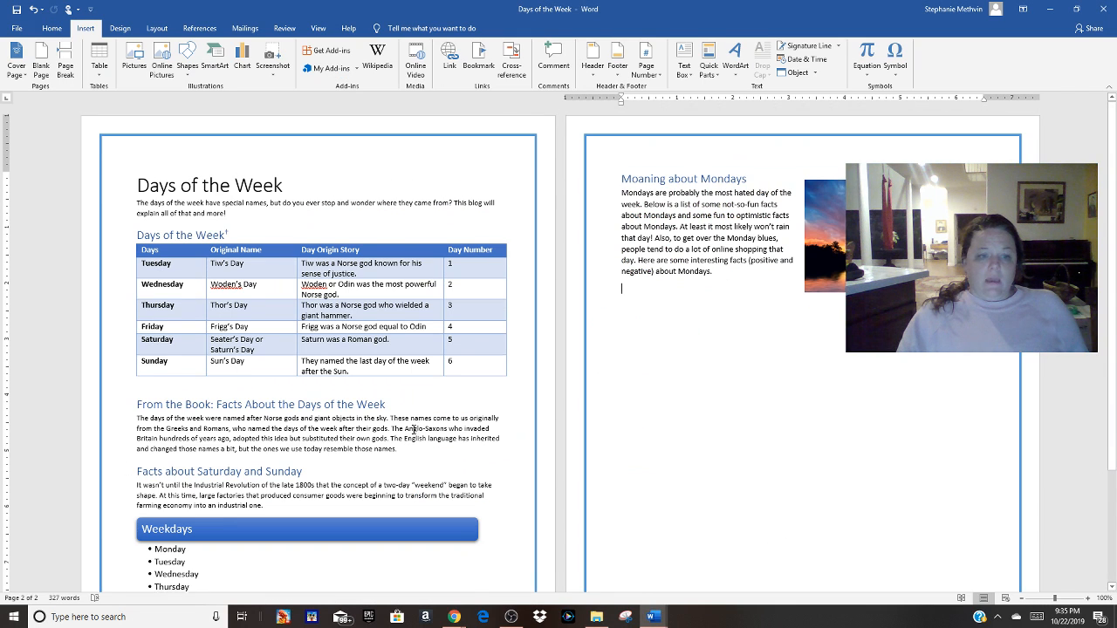
pyautogui.scroll(-3, 1112, 217)
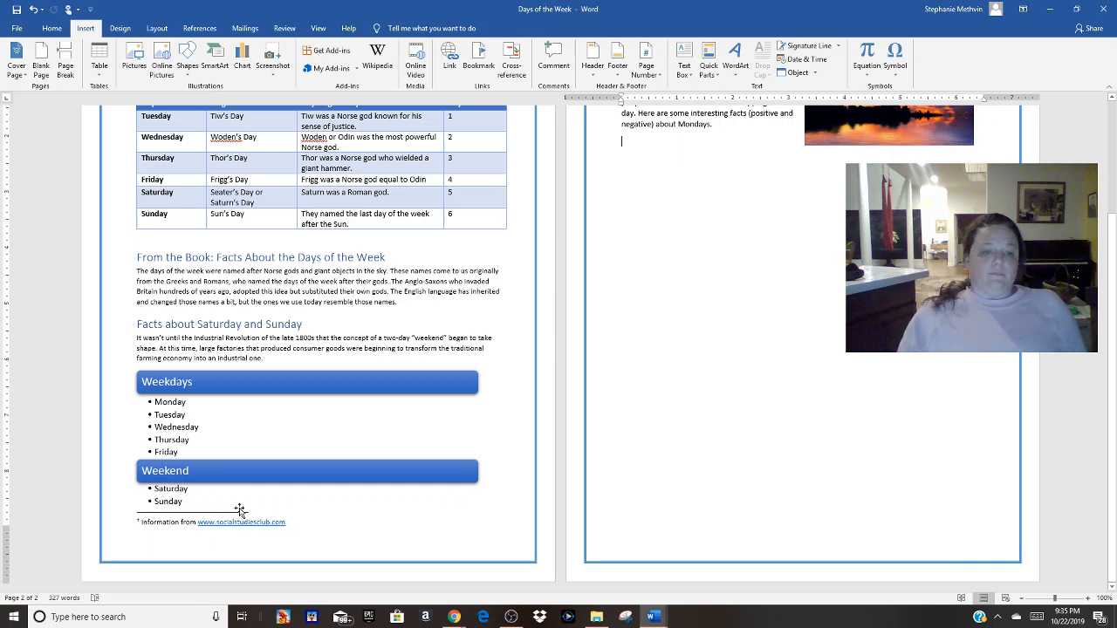
pyautogui.click(286, 521)
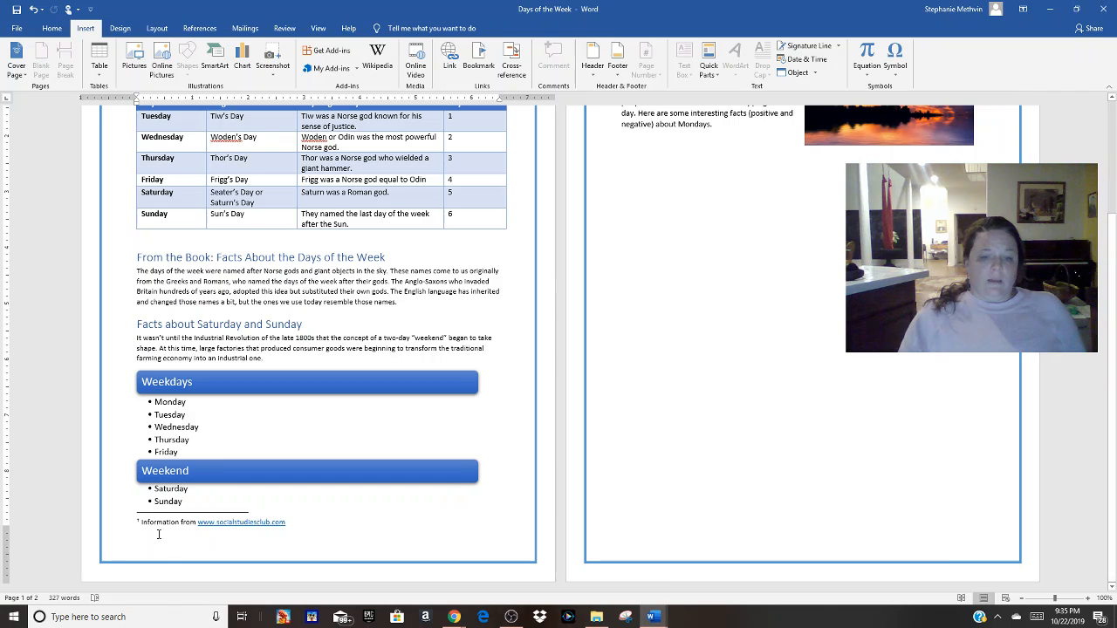
pyautogui.tripleClick(255, 524)
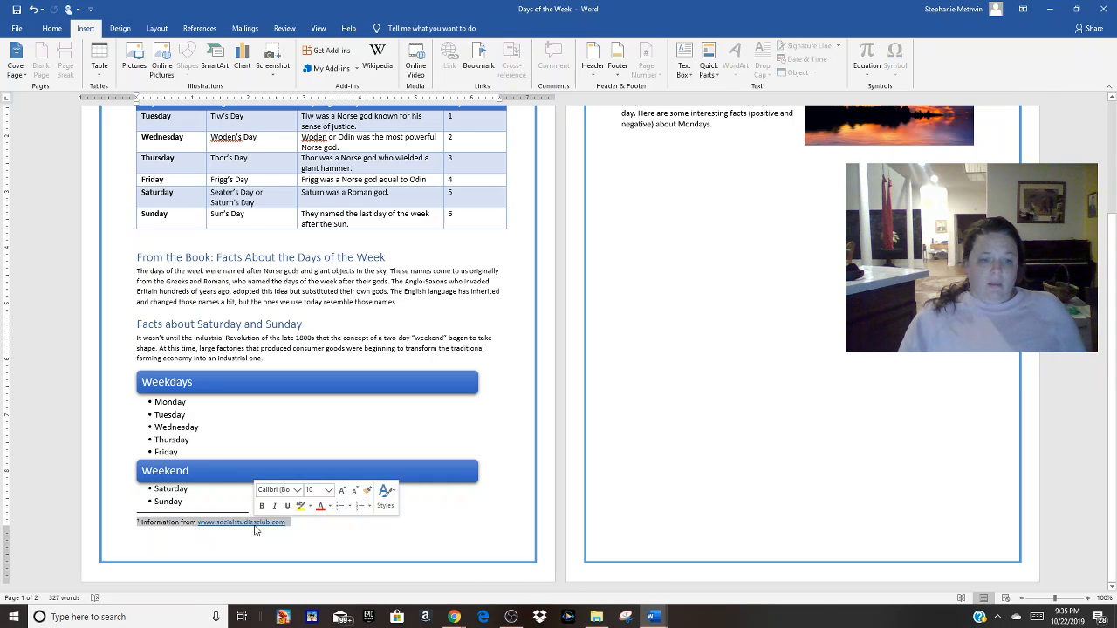
pyautogui.click(262, 524)
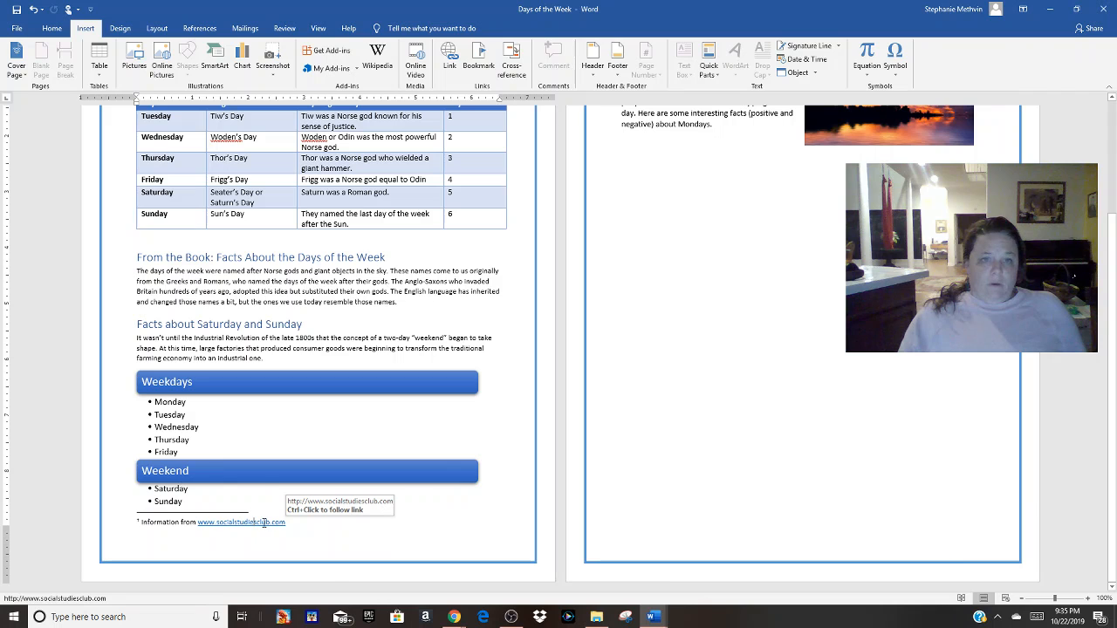
pyautogui.rightClick(264, 521)
pyautogui.click(305, 447)
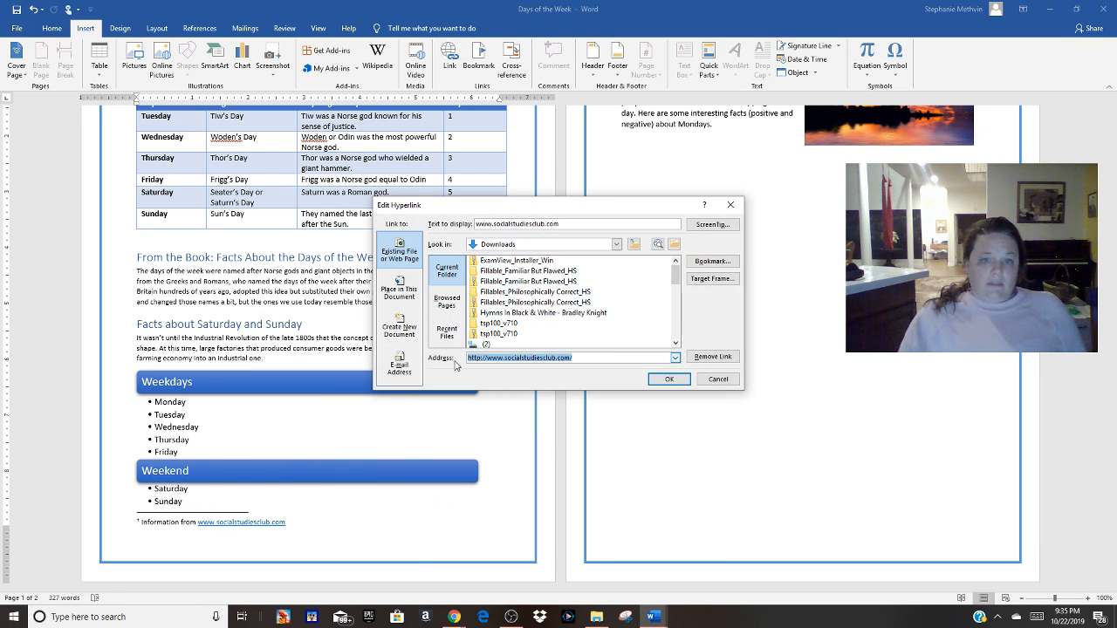
pyautogui.write('http://www.')
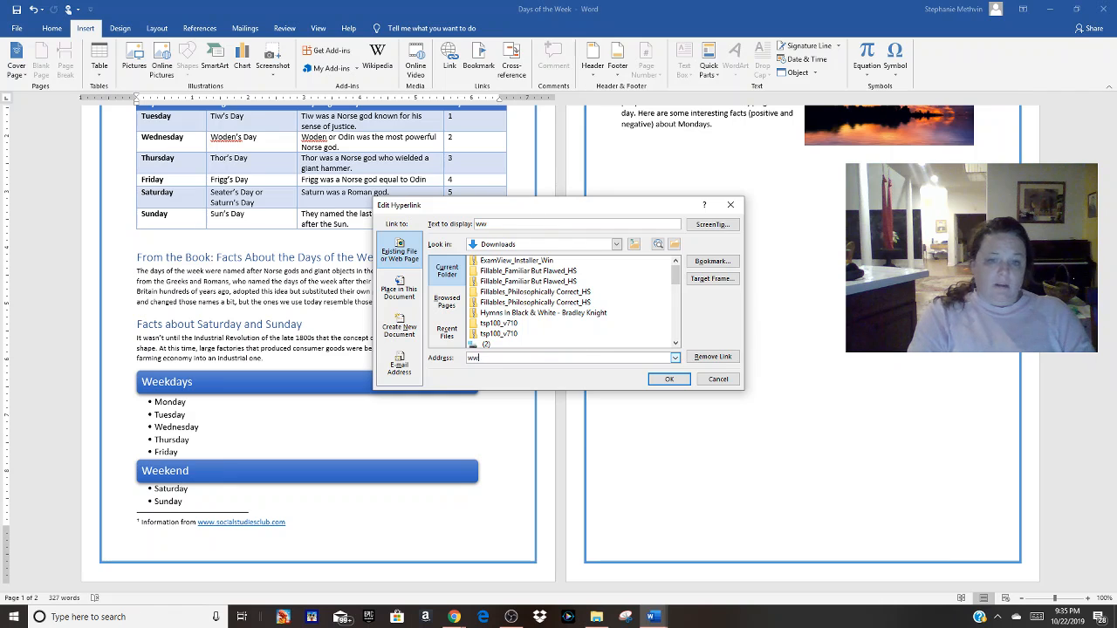
pyautogui.write('socialst')
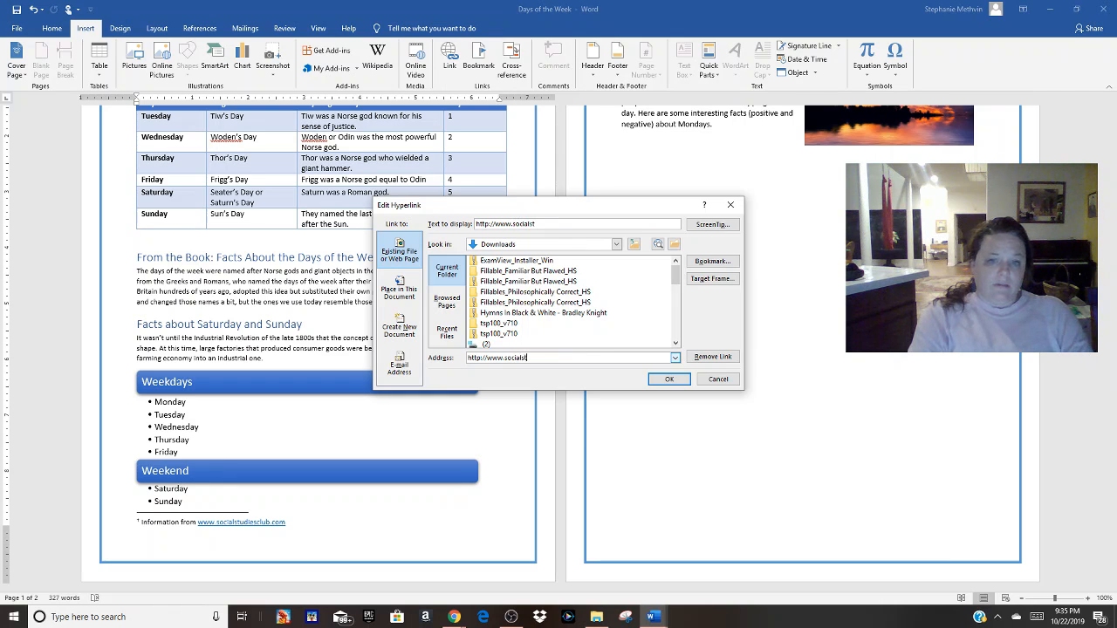
pyautogui.write('udiesforkids.')
pyautogui.press('BackSpace')
pyautogui.write('forkids.com')
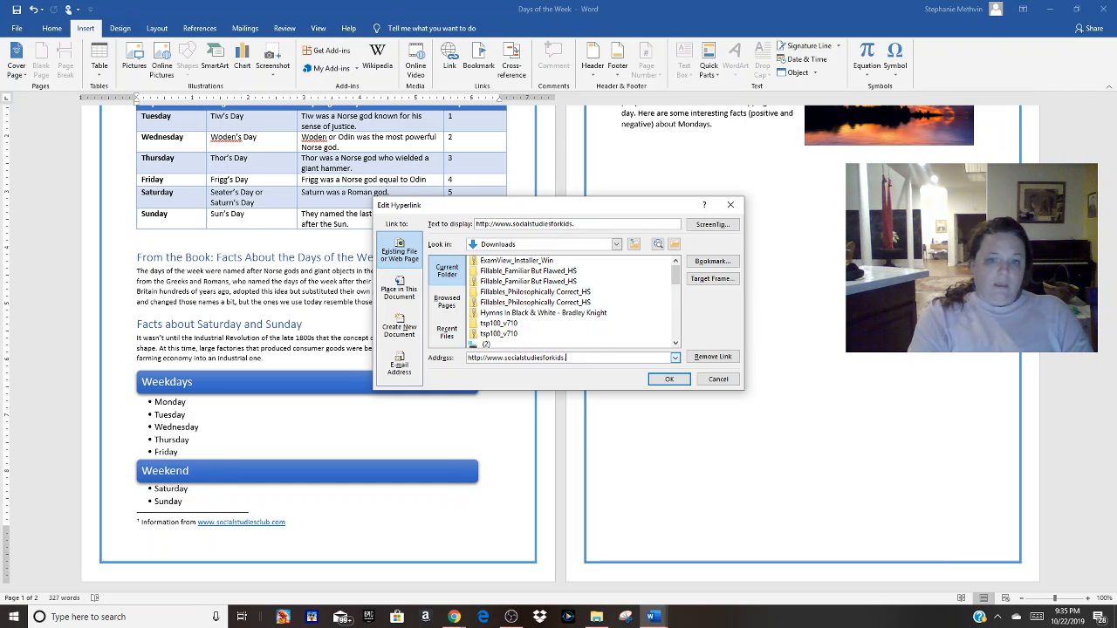
pyautogui.click(669, 379)
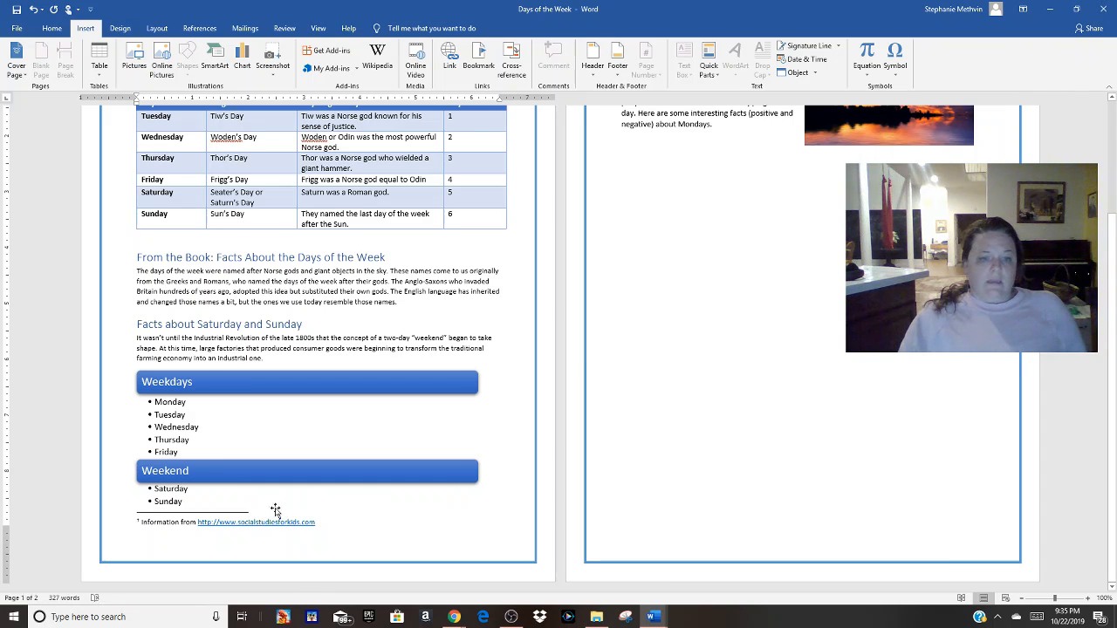
pyautogui.rightClick(273, 522)
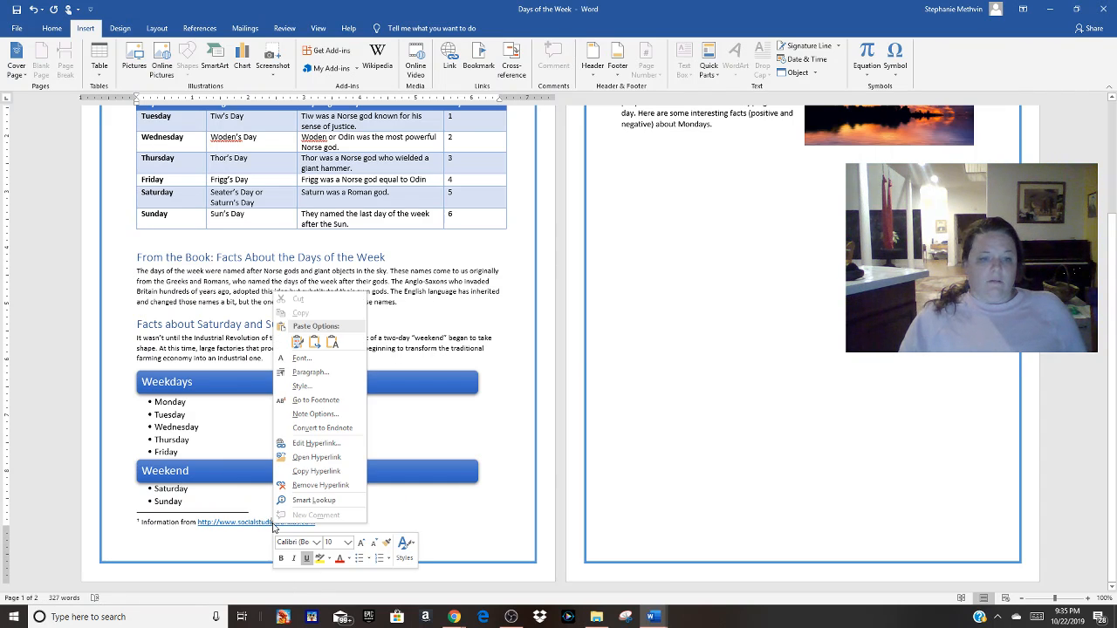
pyautogui.click(315, 444)
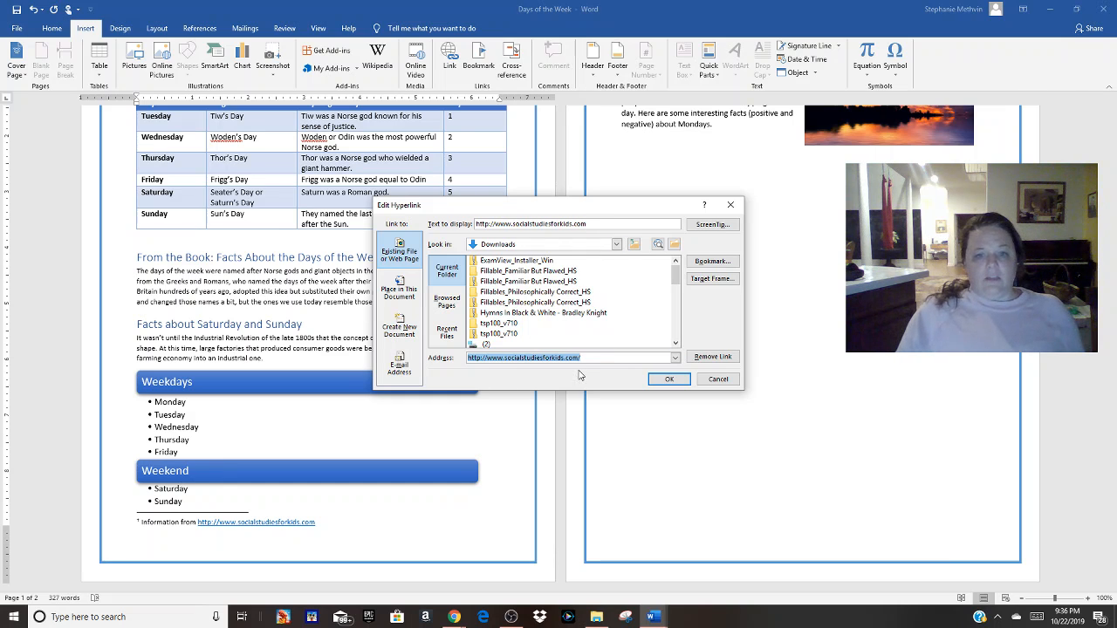
pyautogui.click(494, 223)
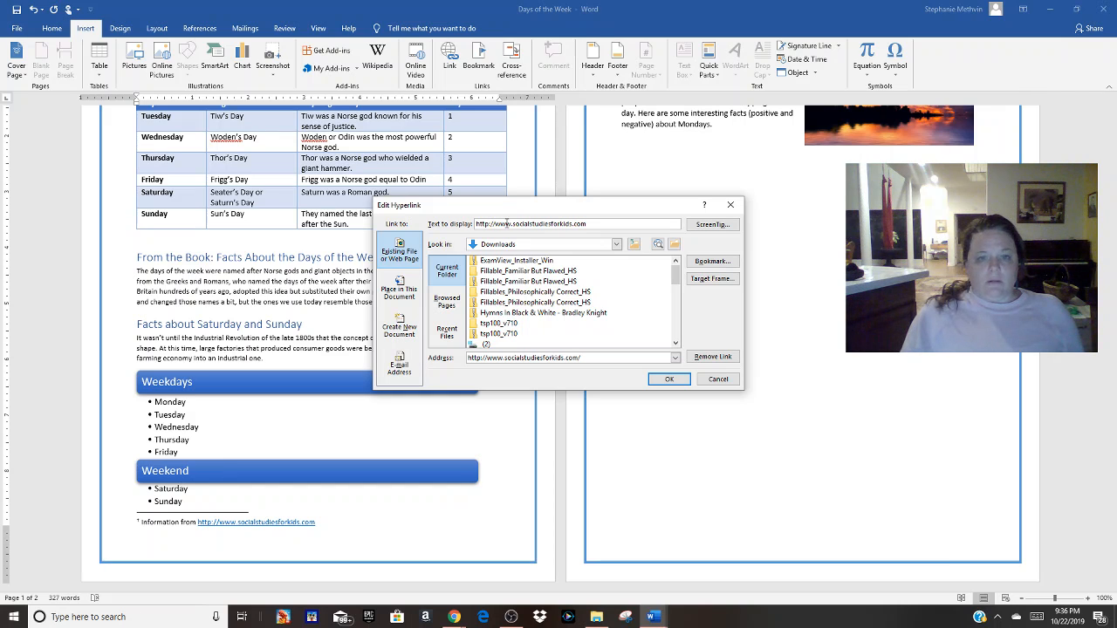
pyautogui.press('BackSpace')
pyautogui.press('BackSpace')
pyautogui.press('BackSpace')
pyautogui.press('BackSpace')
pyautogui.press('BackSpace')
pyautogui.press('BackSpace')
pyautogui.press('BackSpace')
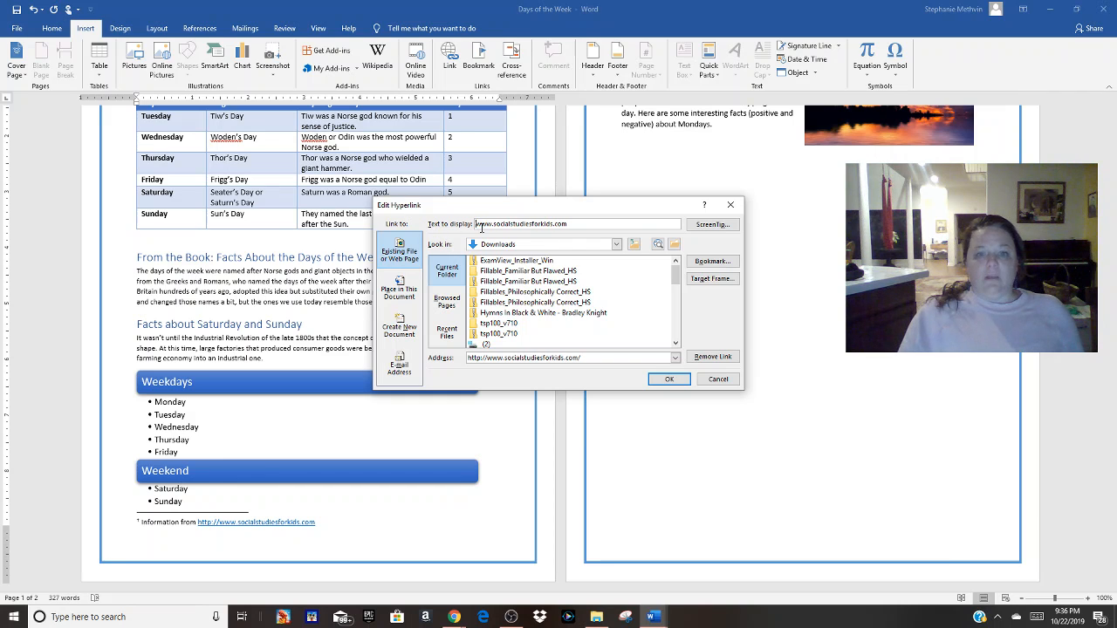
pyautogui.click(676, 378)
pyautogui.scroll(3, 676, 378)
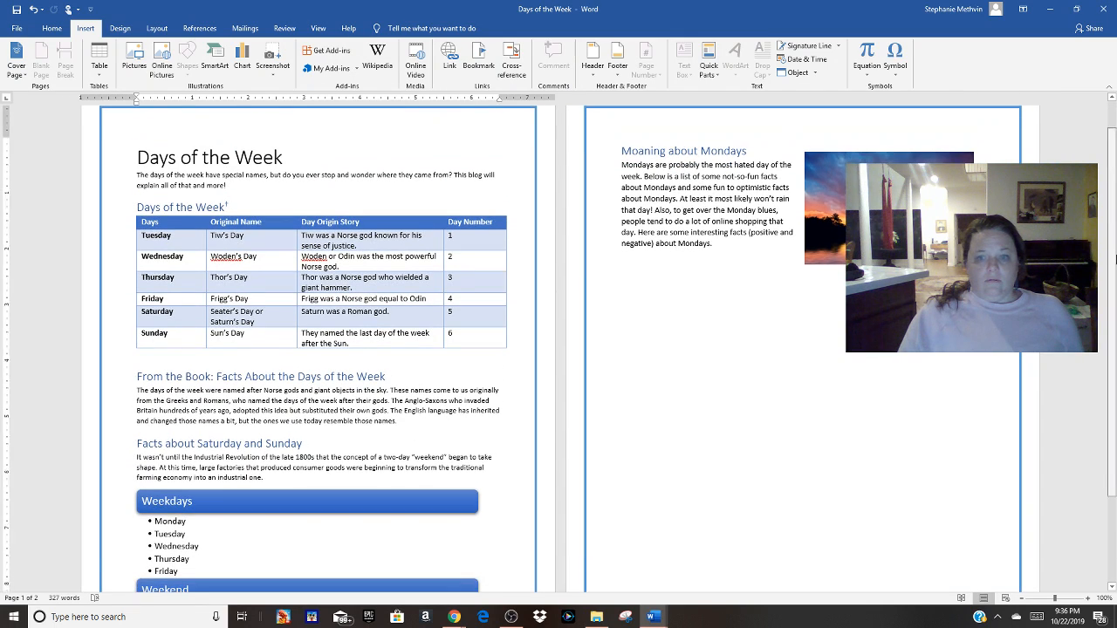
pyautogui.scroll(-3, 1111, 237)
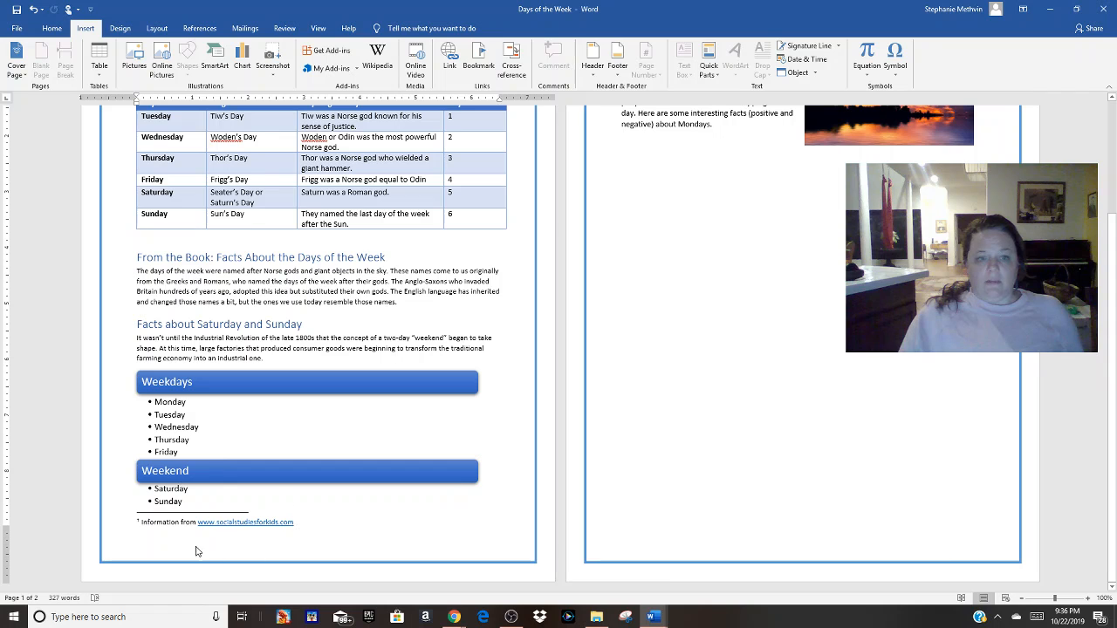
# Step: Switch to Chrome to read Project 2's Task 5 on the forum page and return to the Days of the Week document
pyautogui.moveTo(654, 621)
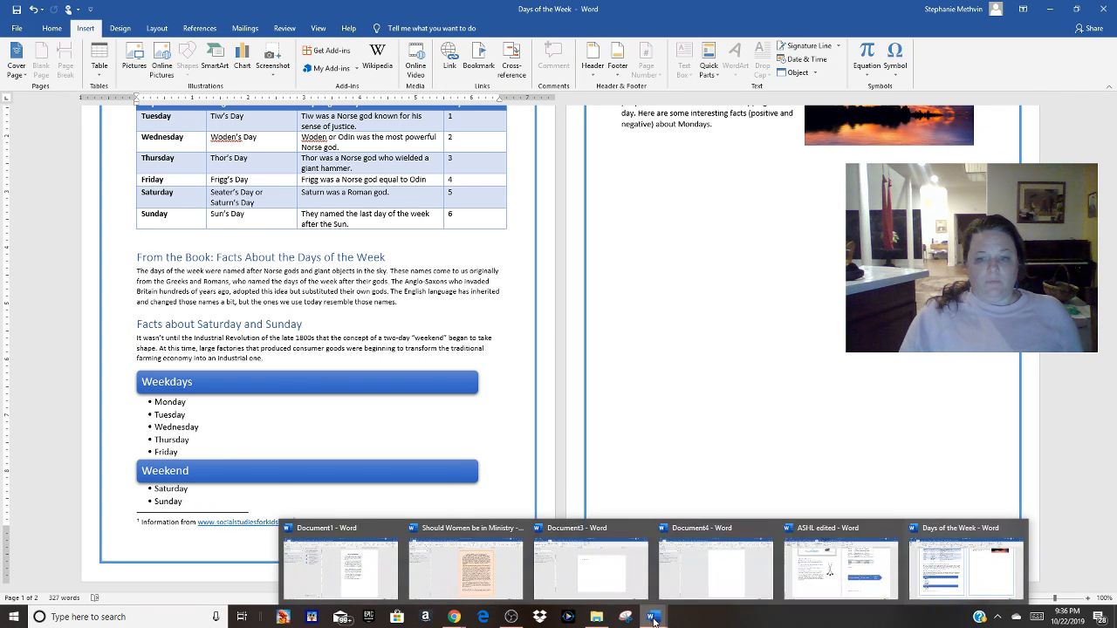
pyautogui.moveTo(453, 616)
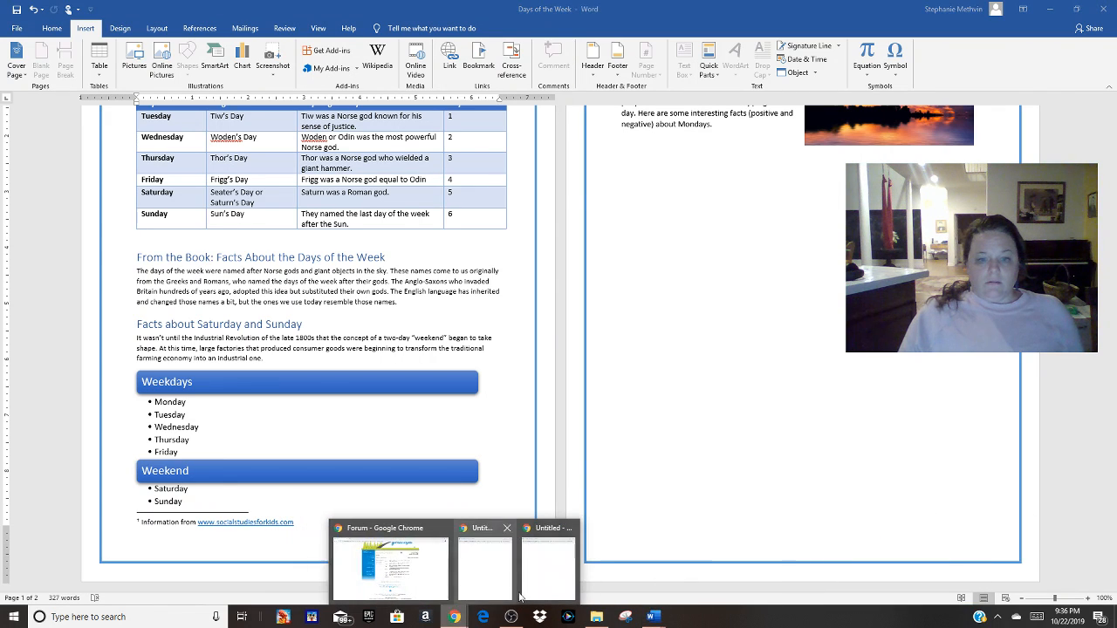
pyautogui.click(388, 568)
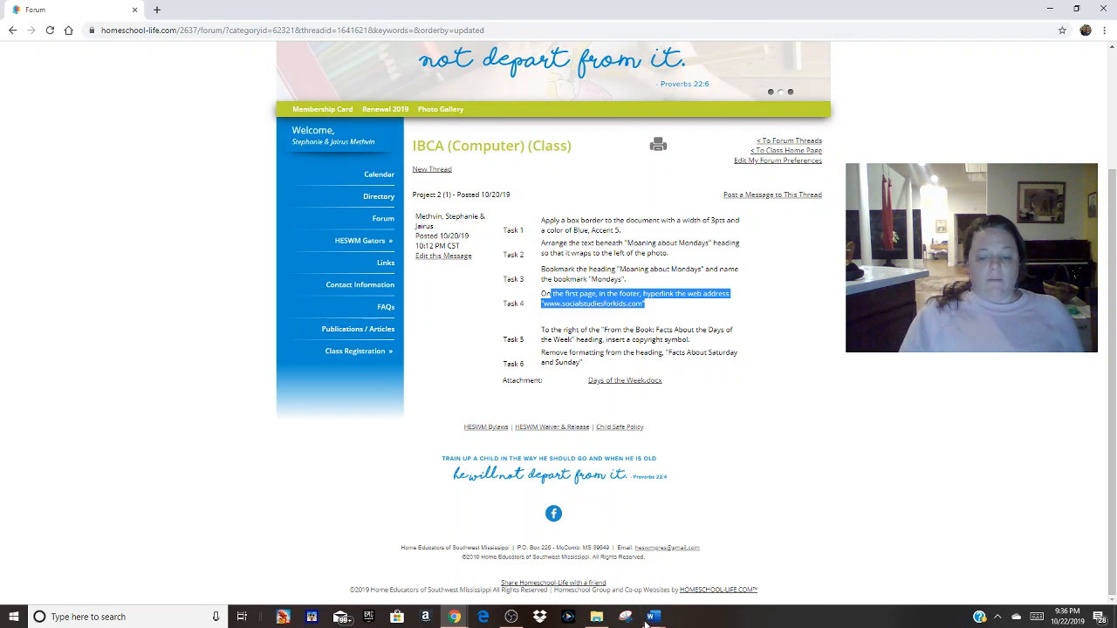
pyautogui.moveTo(652, 620)
pyautogui.click(968, 567)
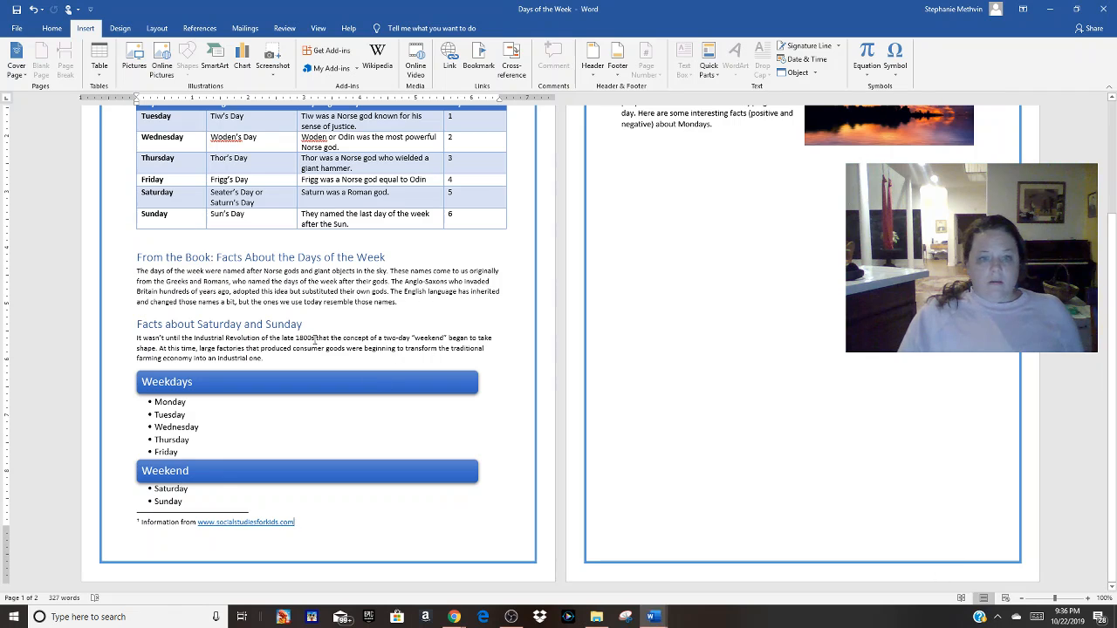
# Step: Insert a copyright symbol (©) directly after the heading "From the Book: Facts About the Days of the Week"
pyautogui.click(381, 261)
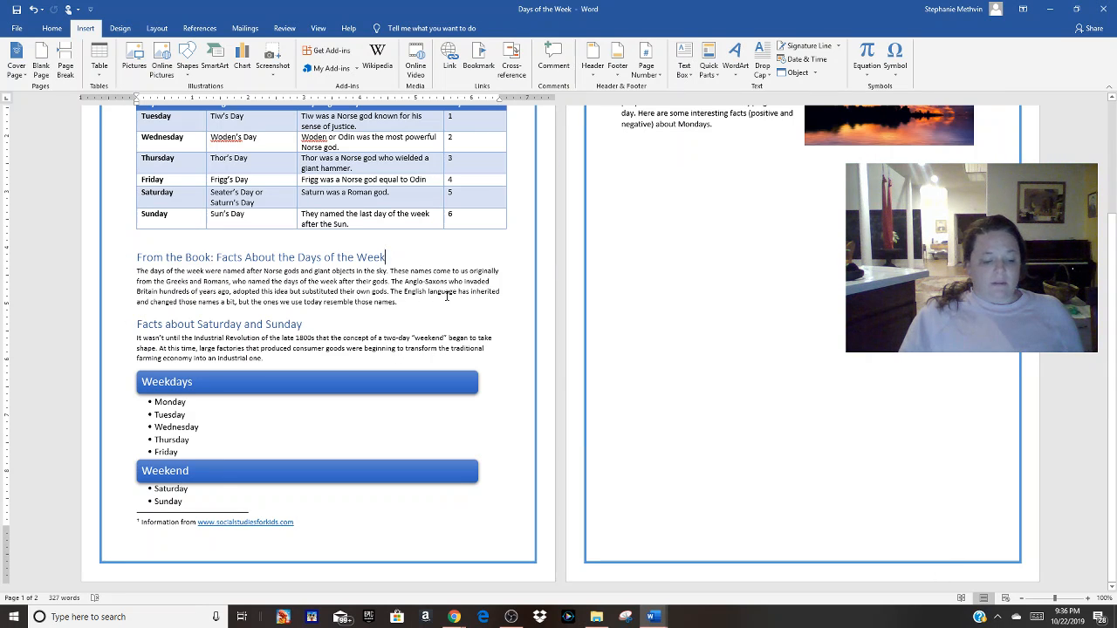
pyautogui.hotkey('ctrl', 'alt', 'c')
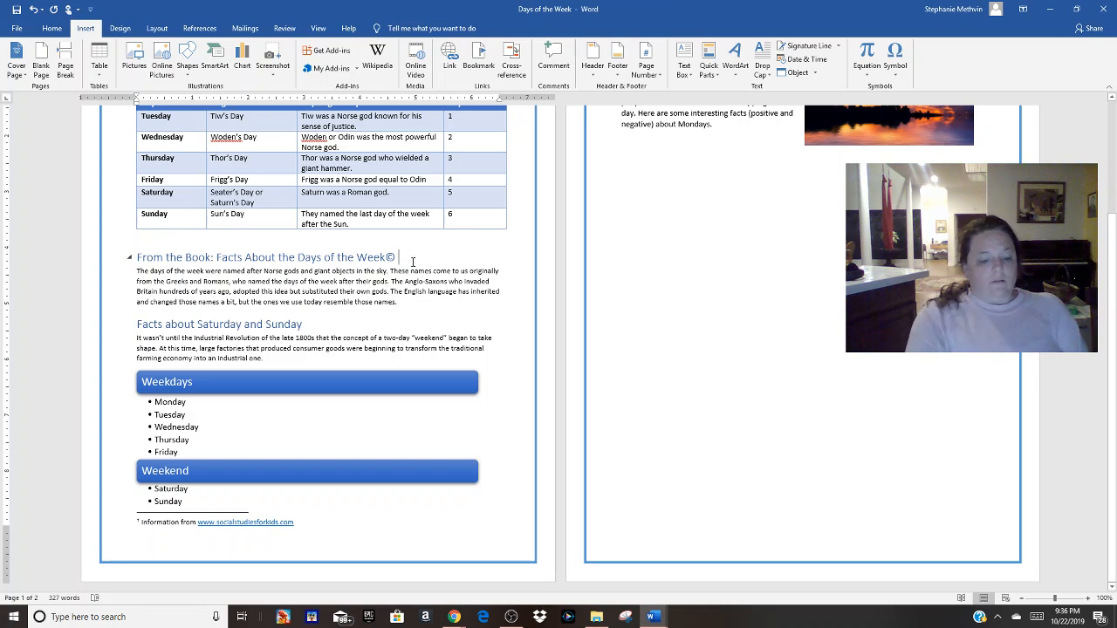
pyautogui.hotkey('ctrl', 'alt', 't')
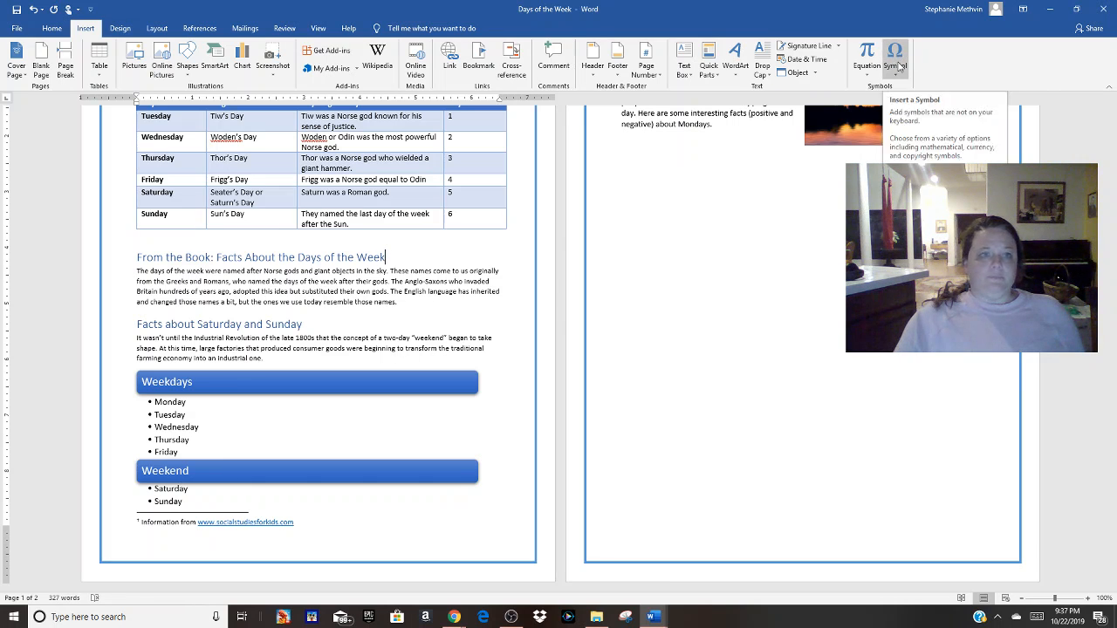
pyautogui.click(899, 67)
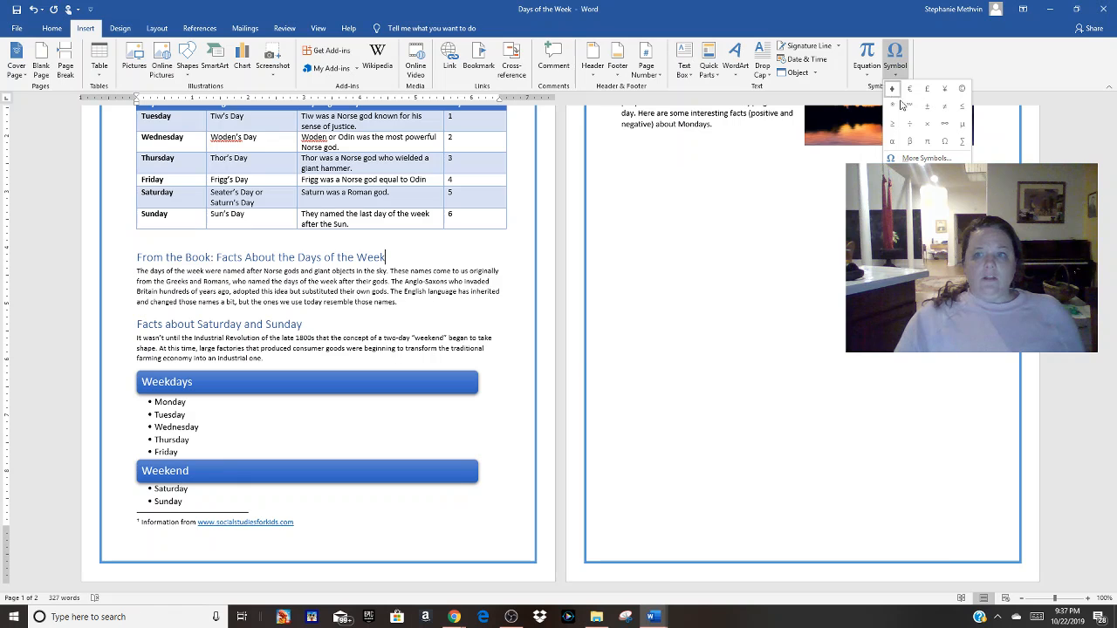
pyautogui.click(962, 89)
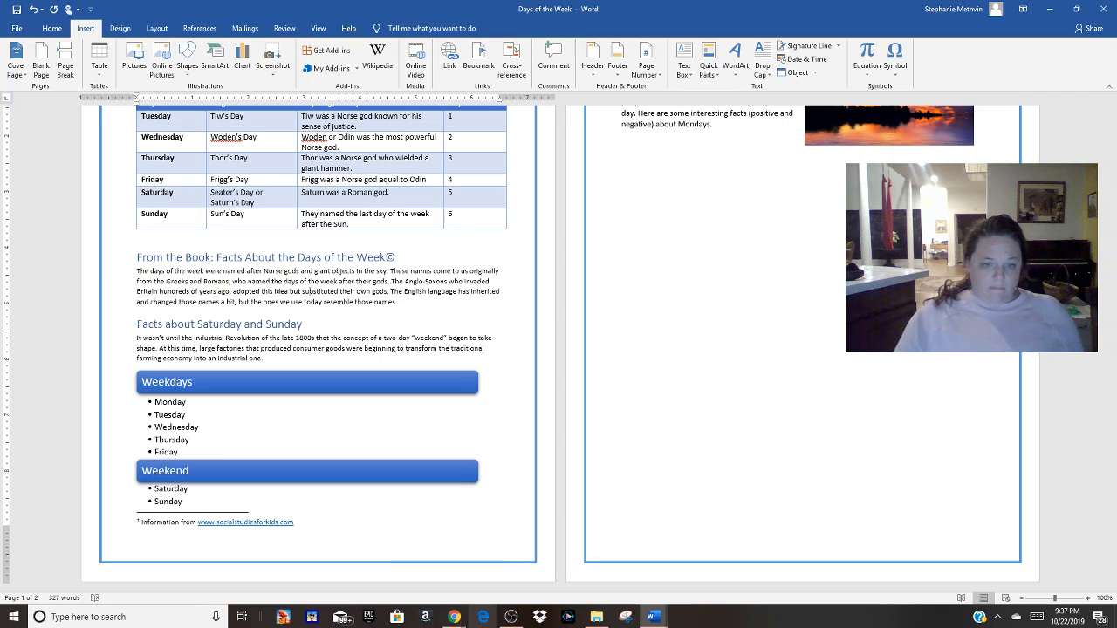
# Step: Switch to Chrome to read Project 2's Task 6 on the forum page and return to the Days of the Week document
pyautogui.moveTo(453, 617)
pyautogui.click(425, 580)
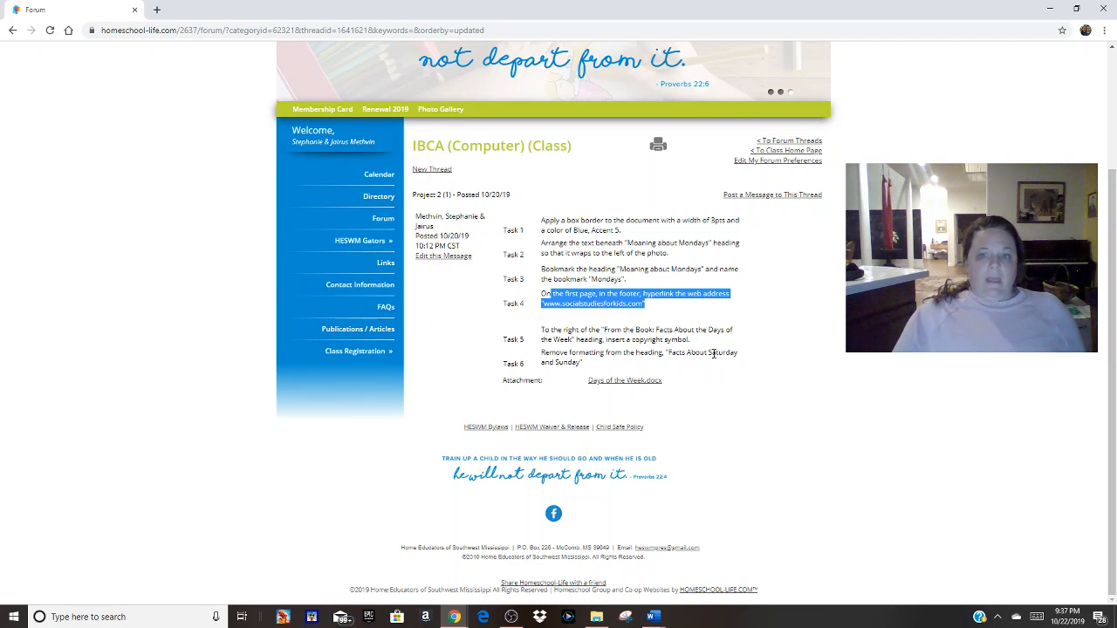
pyautogui.moveTo(652, 621)
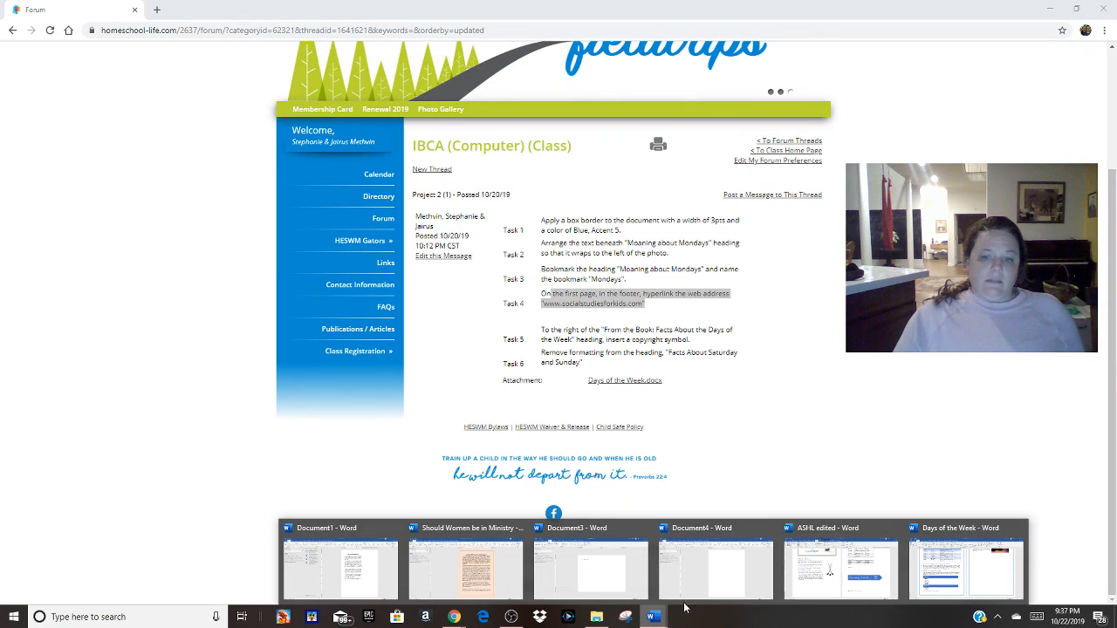
pyautogui.click(967, 567)
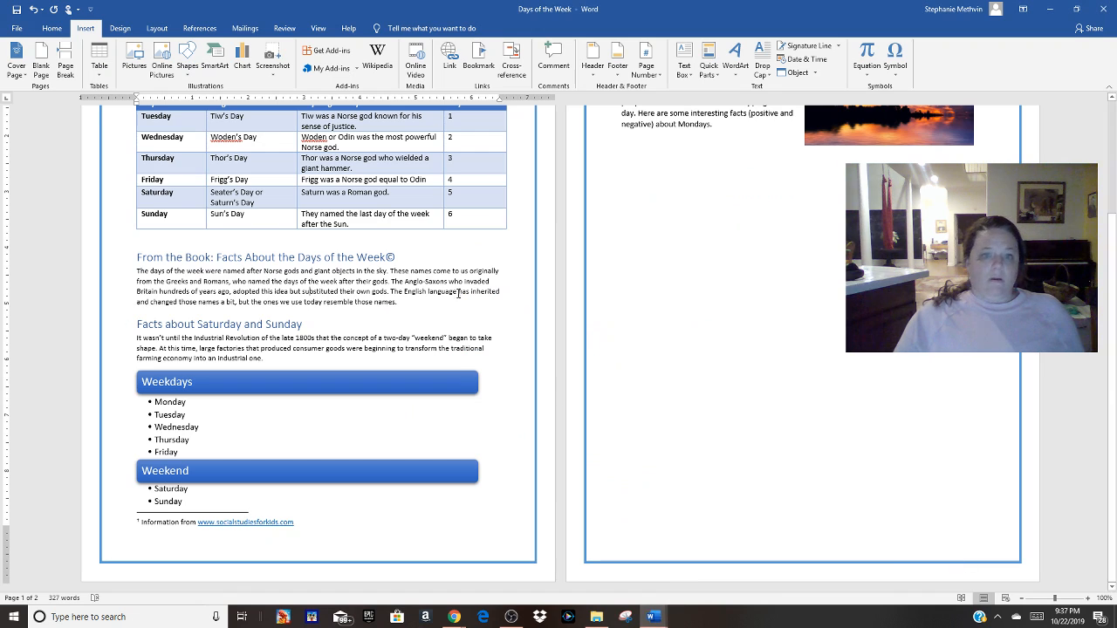
# Step: Clear all formatting from the heading "Facts about Saturday and Sunday"
pyautogui.click(276, 258)
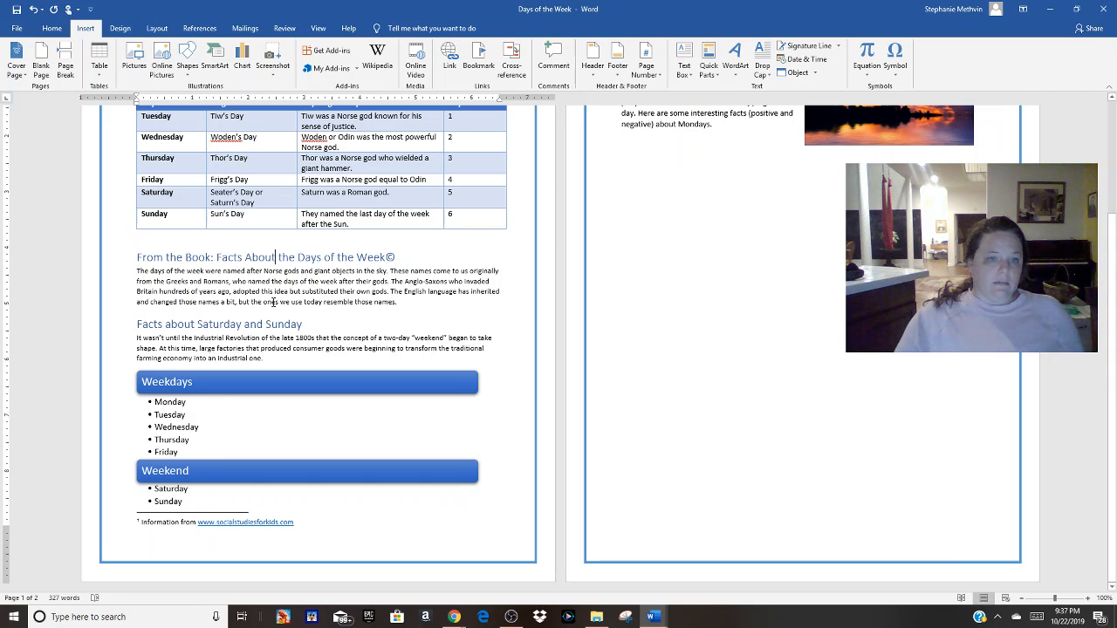
pyautogui.click(149, 325)
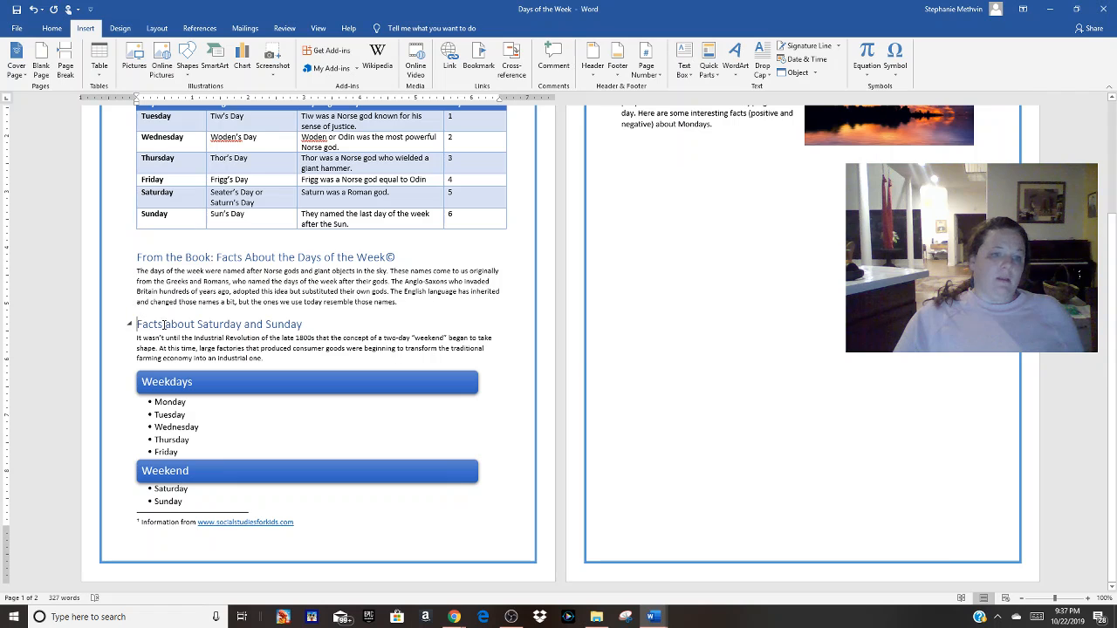
pyautogui.moveTo(164, 324); pyautogui.dragTo(293, 325)
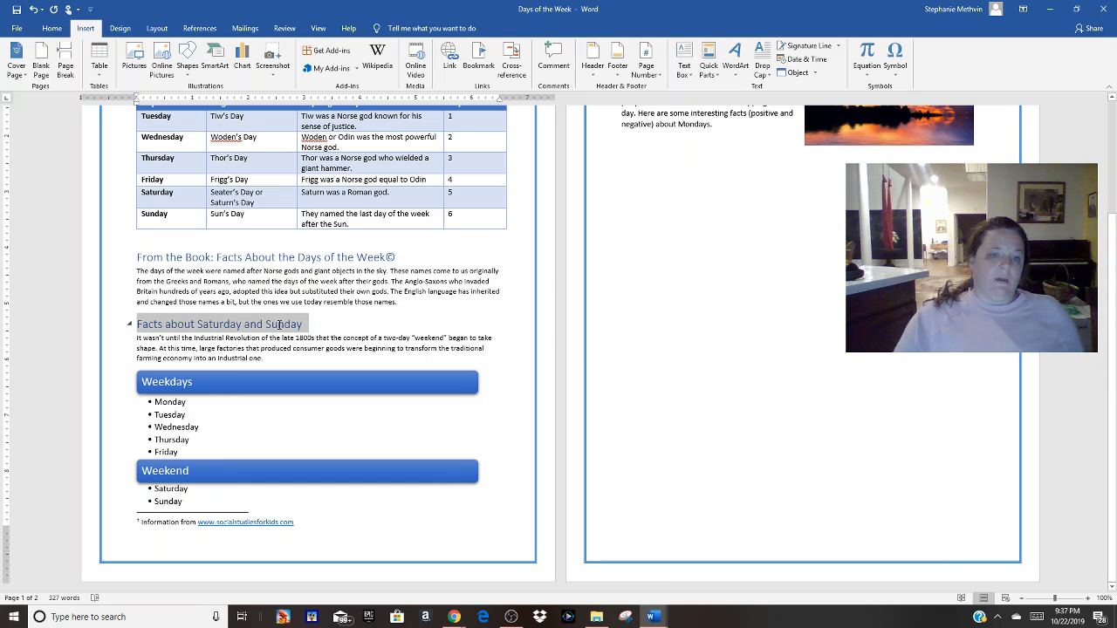
pyautogui.click(278, 323)
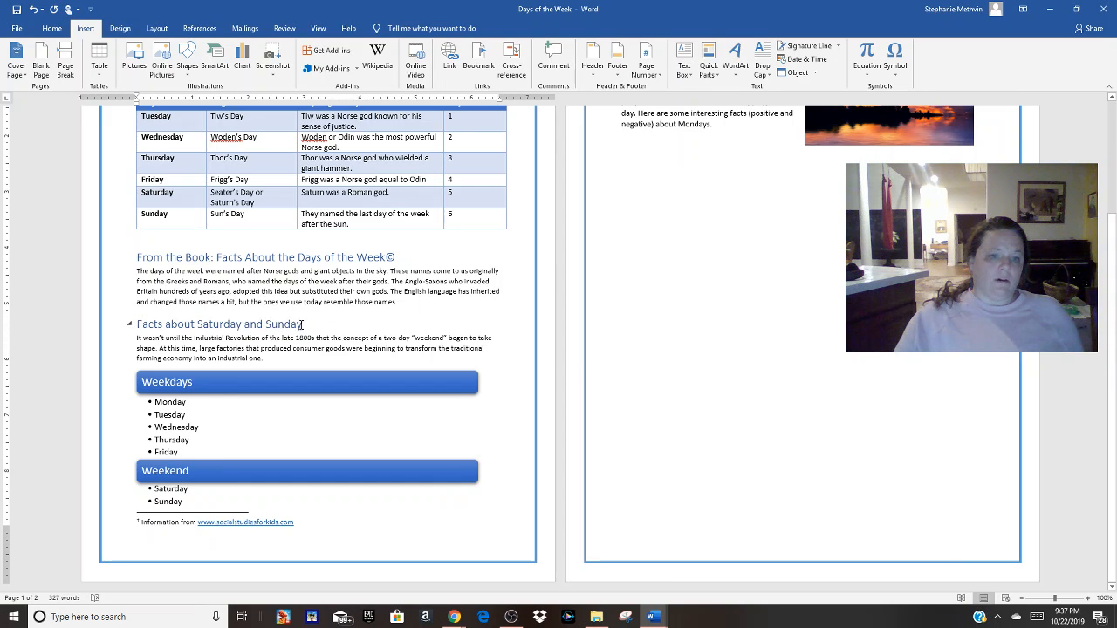
pyautogui.moveTo(302, 323); pyautogui.dragTo(140, 319)
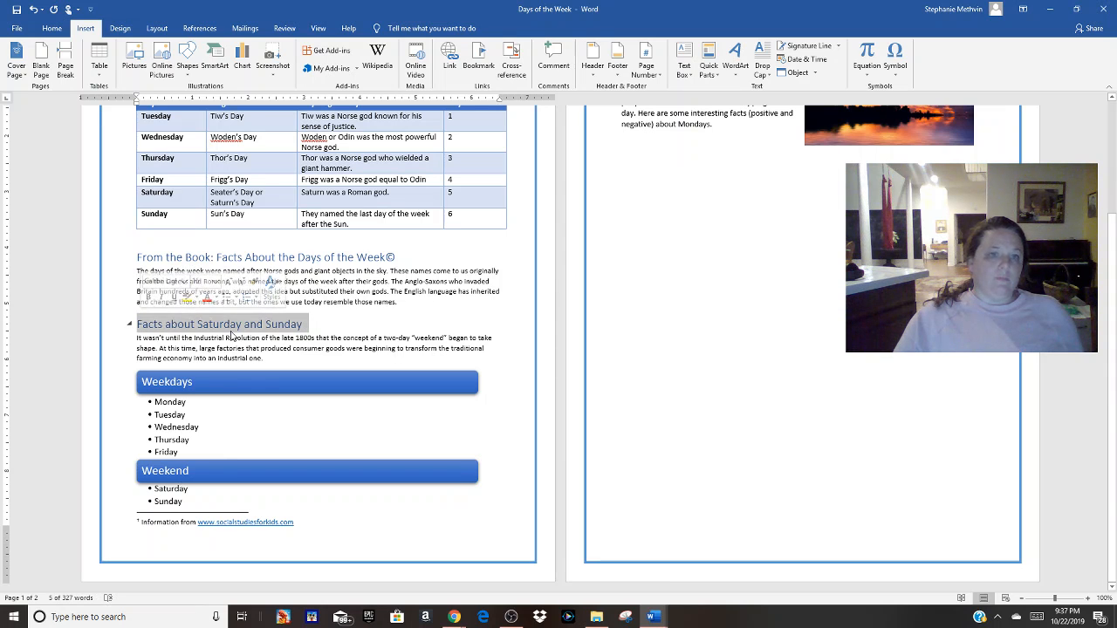
pyautogui.click(51, 30)
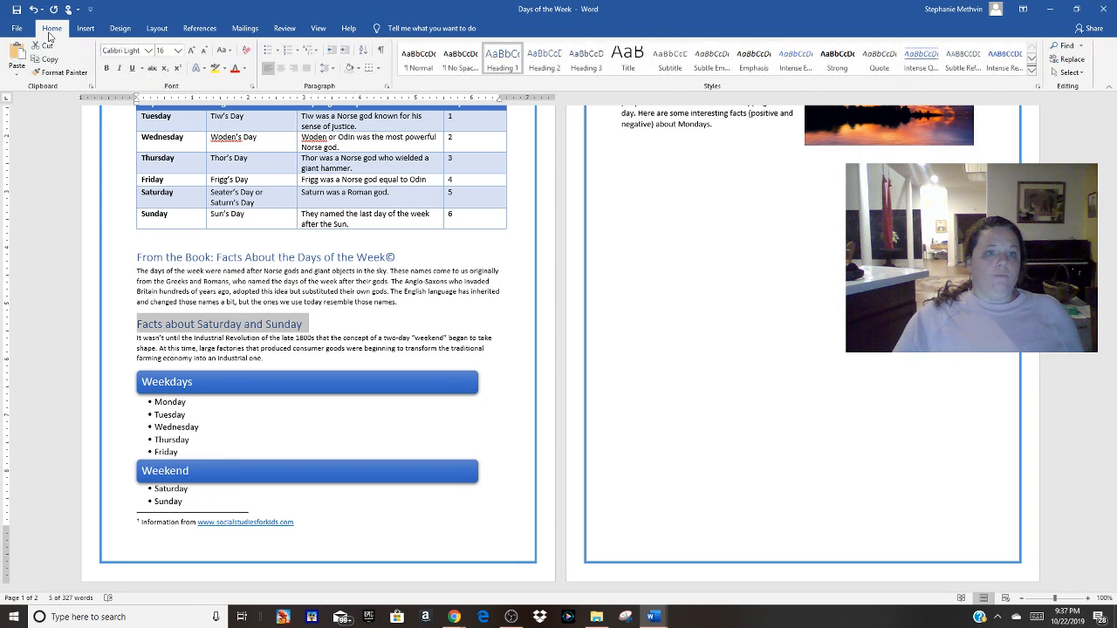
pyautogui.click(246, 52)
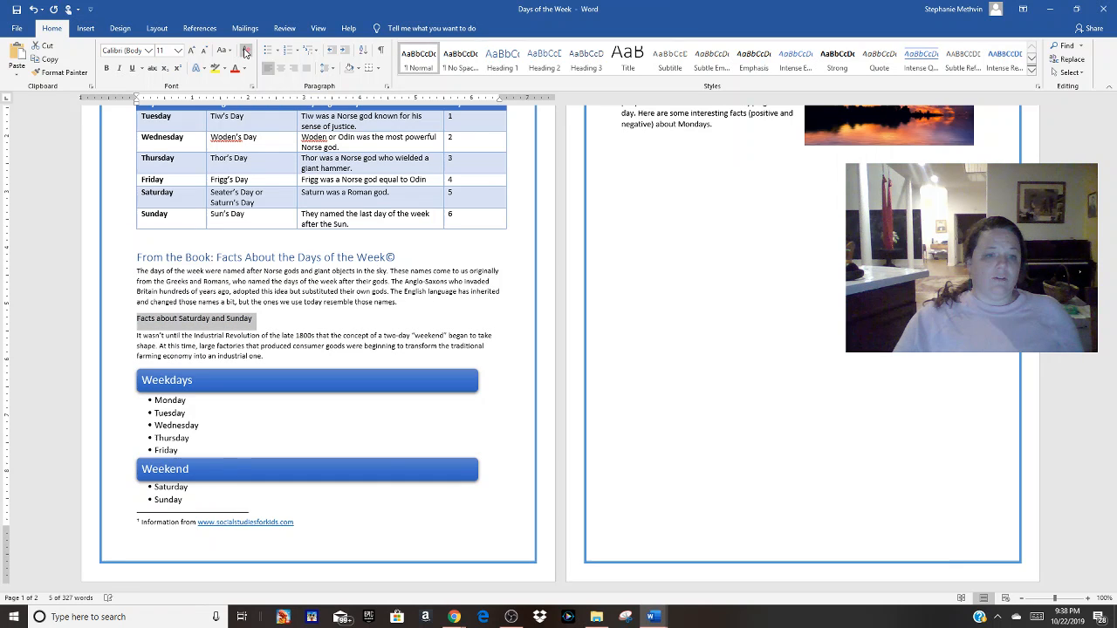
# Step: Switch to Chrome and open the Project 3 thread from the IBCA (Computer) class forum's thread list
pyautogui.click(445, 515)
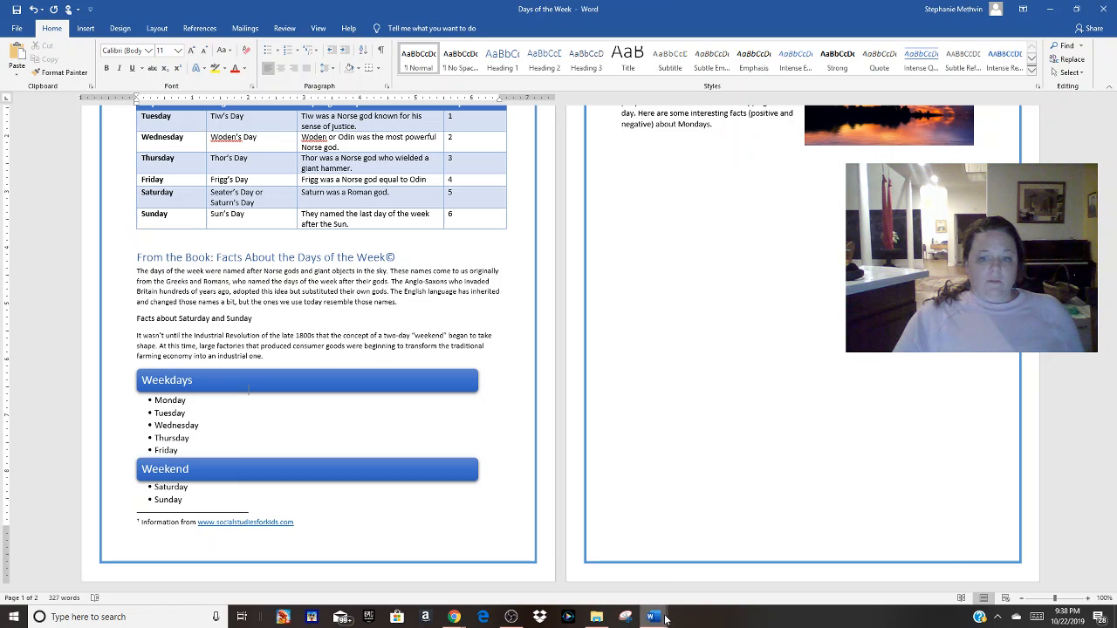
pyautogui.moveTo(654, 619)
pyautogui.moveTo(454, 617)
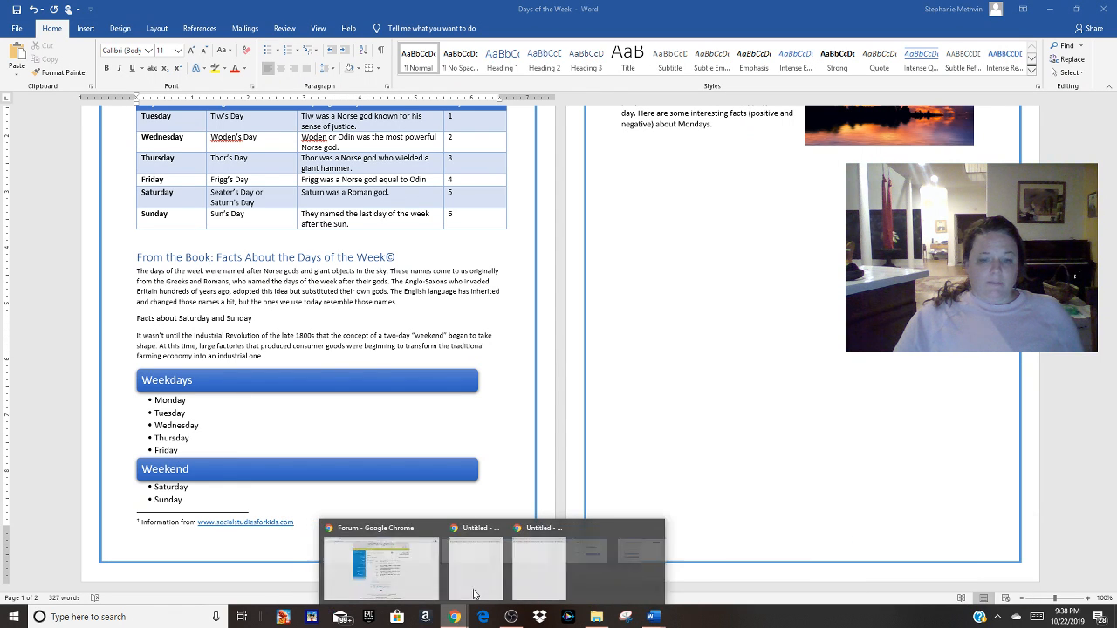
pyautogui.click(386, 561)
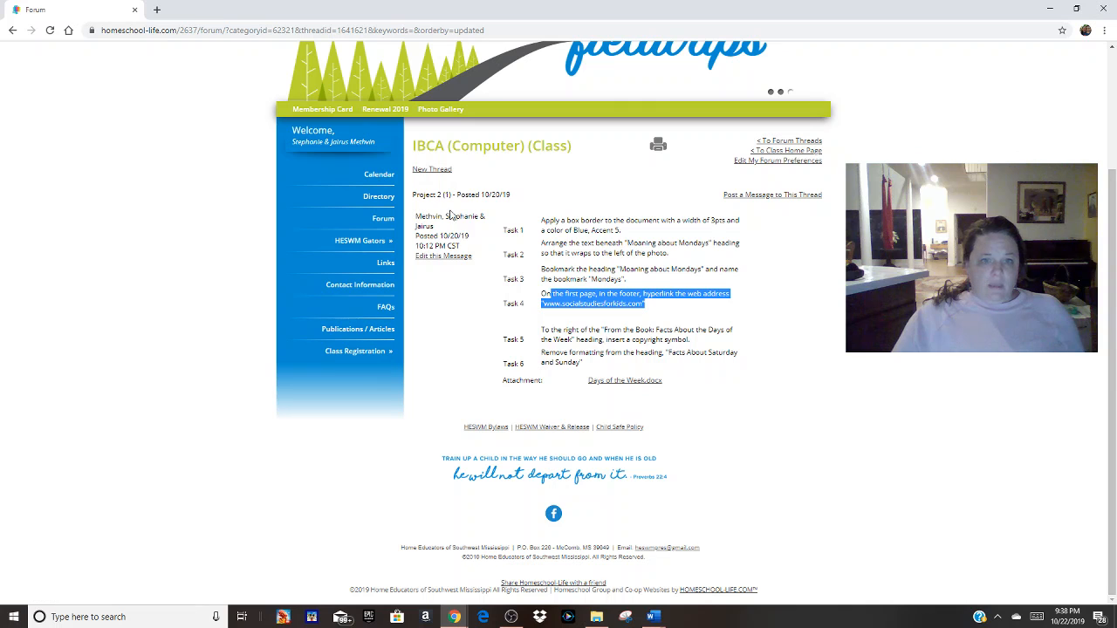
pyautogui.click(781, 144)
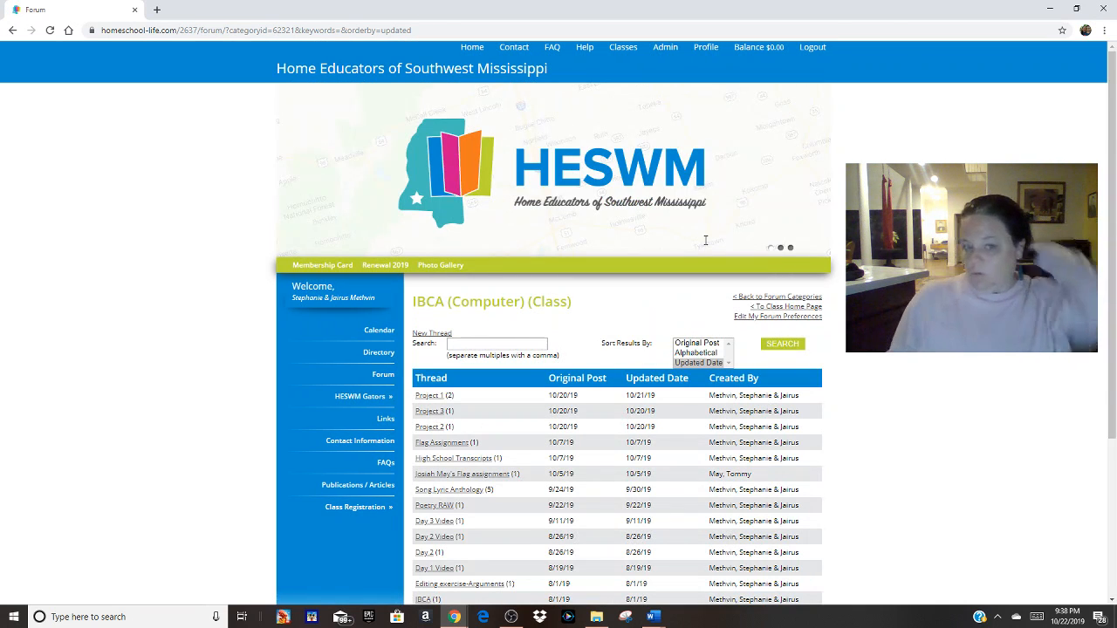
pyautogui.click(439, 423)
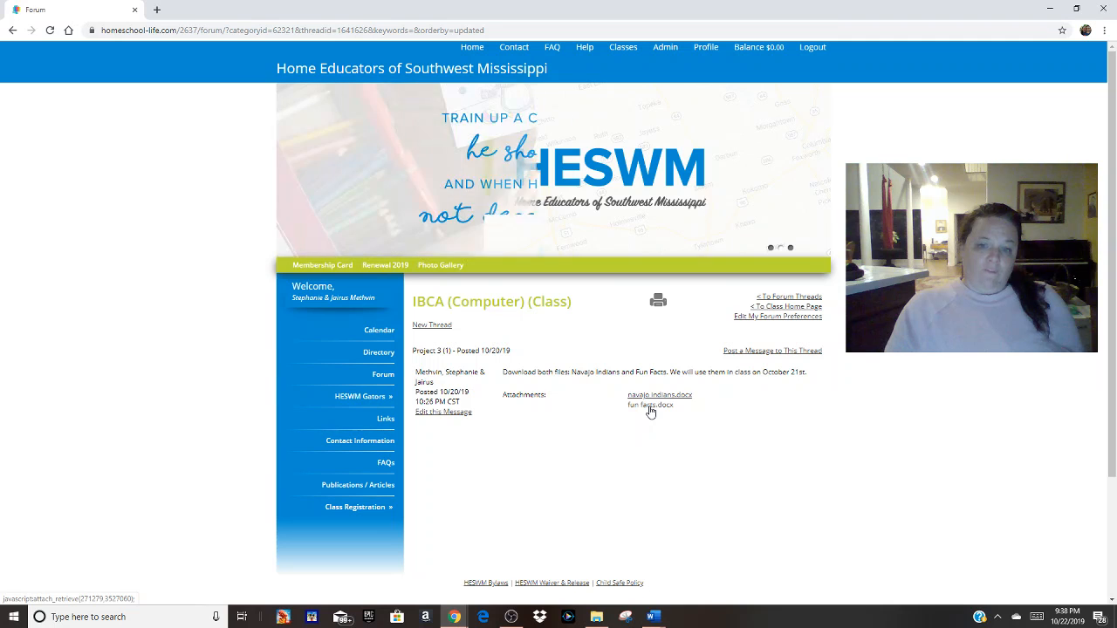
# Step: Download both attachments of the Project 3 post, fun facts.docx and navajo indians.docx
pyautogui.click(650, 407)
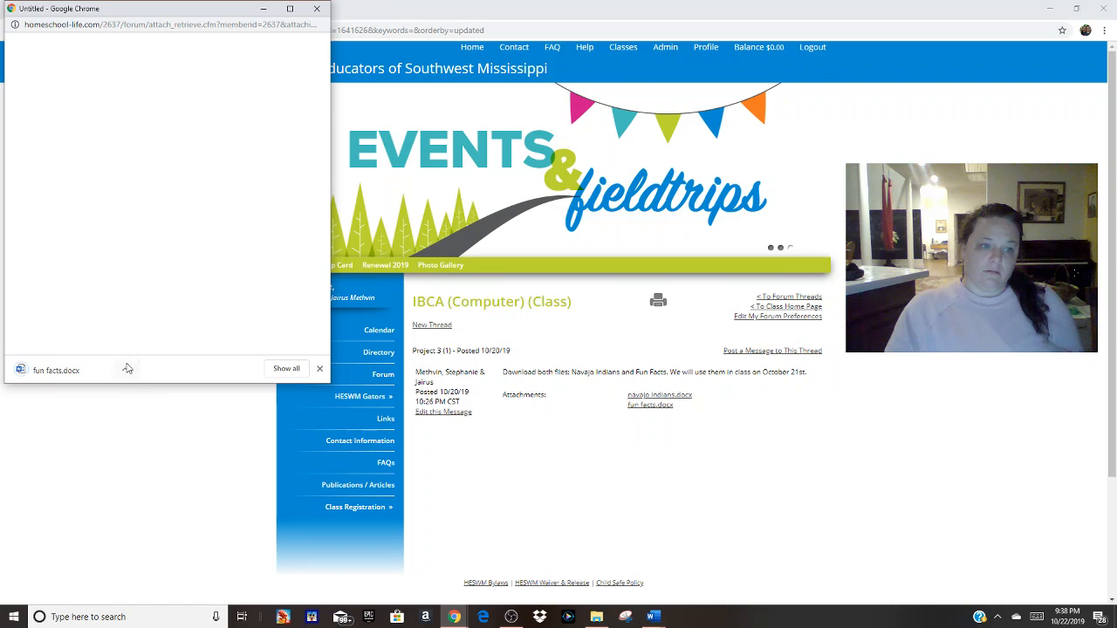
pyautogui.click(321, 9)
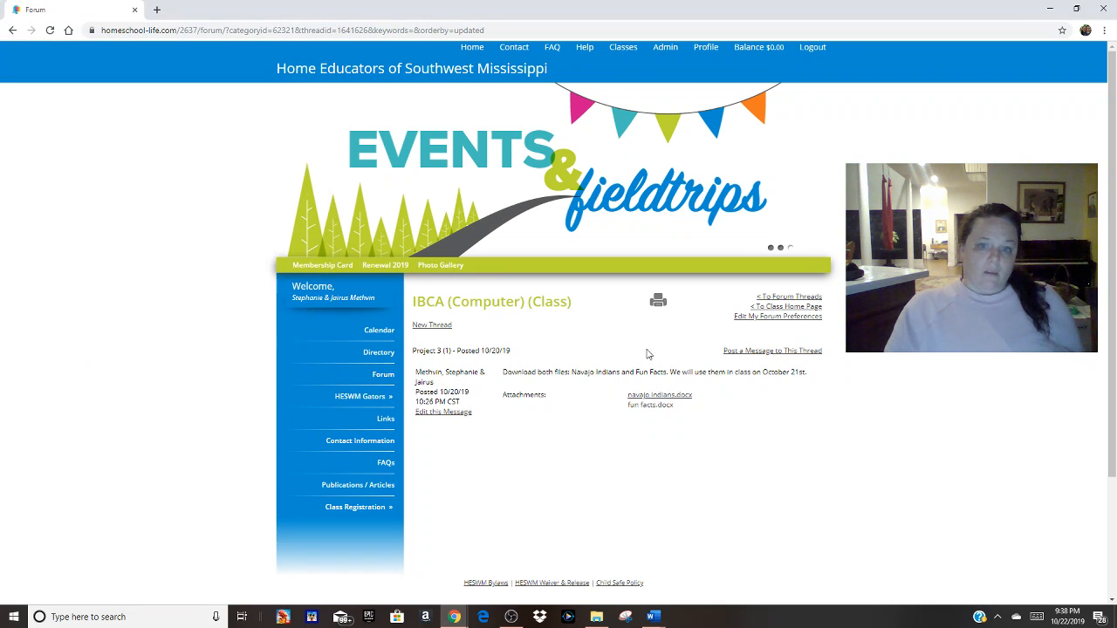
pyautogui.click(661, 399)
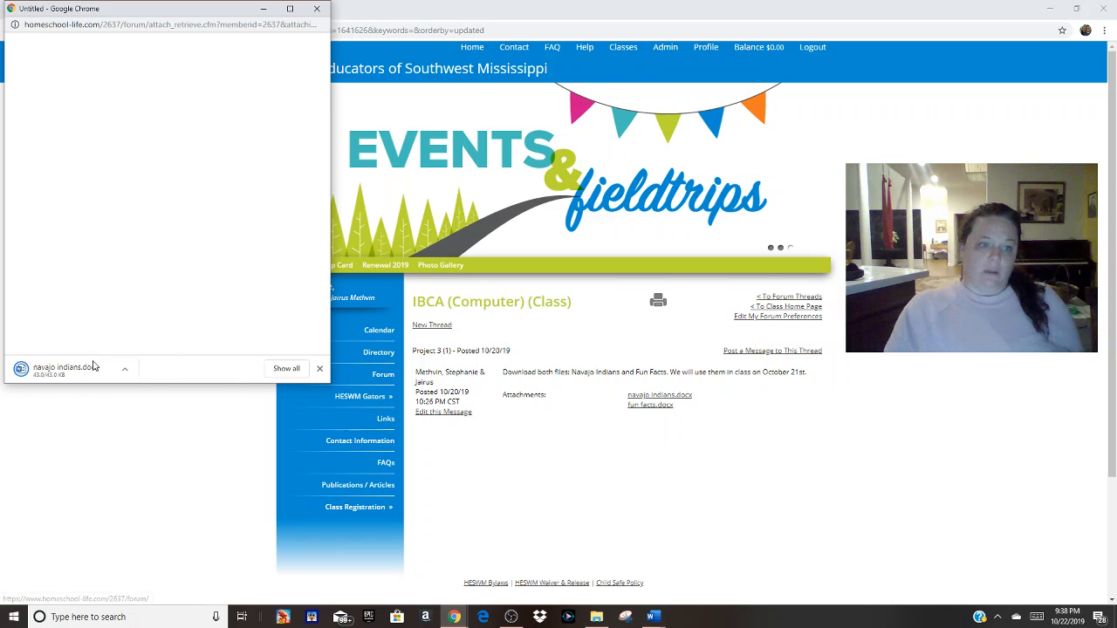
# Step: Open the downloaded navajo indians.docx in Word, enable editing and close the Navigation pane
pyautogui.click(123, 369)
pyautogui.click(160, 393)
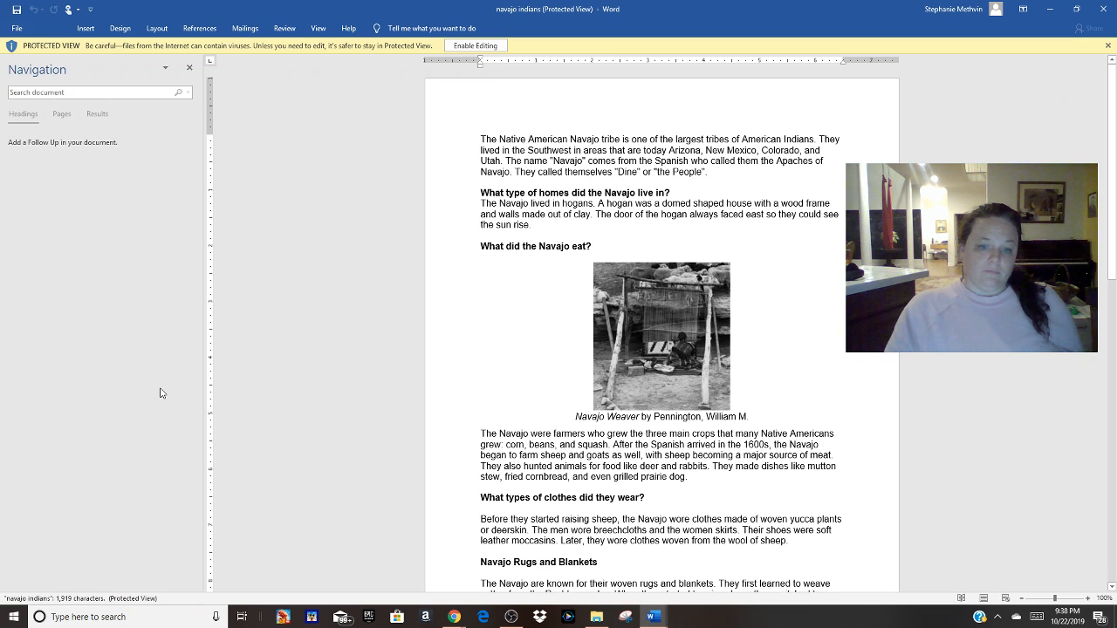
pyautogui.click(475, 45)
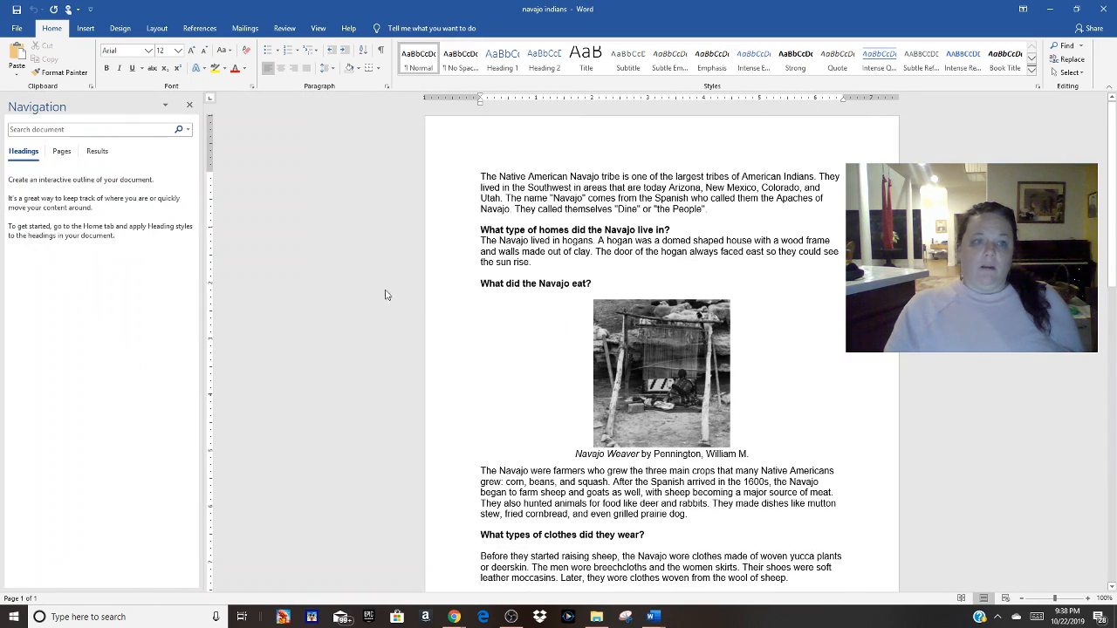
pyautogui.click(190, 105)
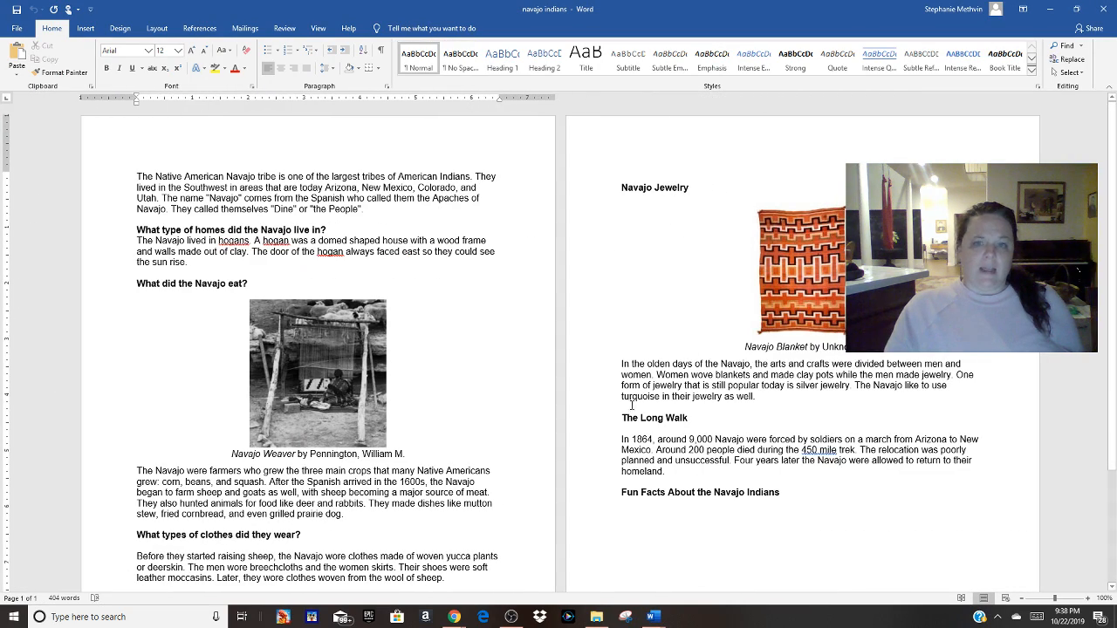
# Step: Insert the text from the file "fun facts" in Downloads on the line below the heading "Fun Facts About the Navajo Indians"
pyautogui.scroll(-4, 735, 442)
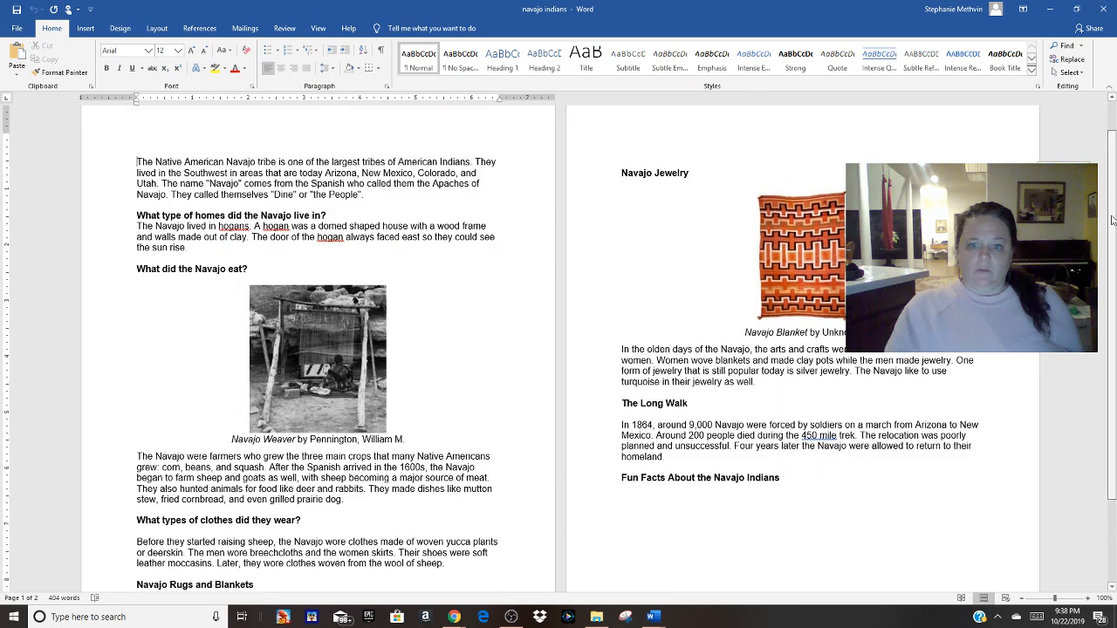
pyautogui.click(635, 372)
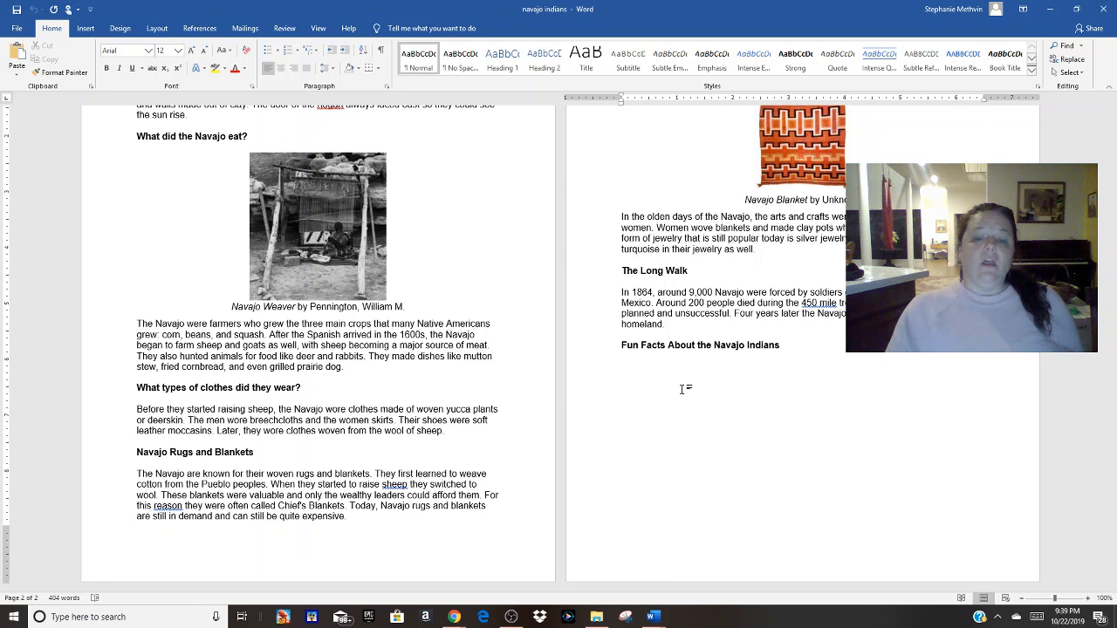
pyautogui.moveTo(660, 620)
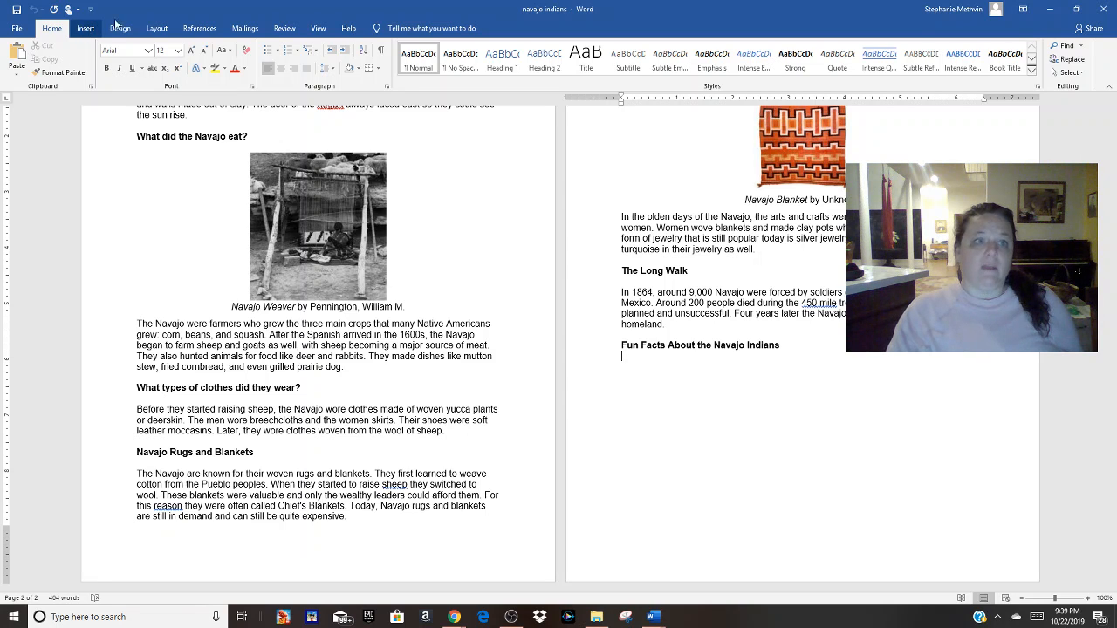
pyautogui.click(85, 29)
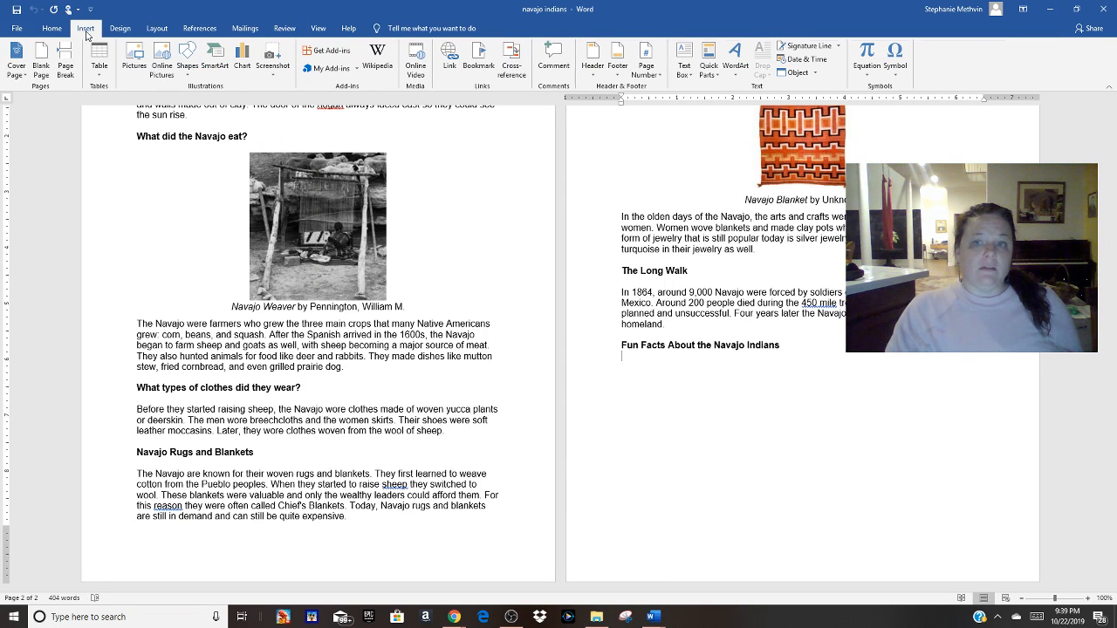
pyautogui.click(815, 75)
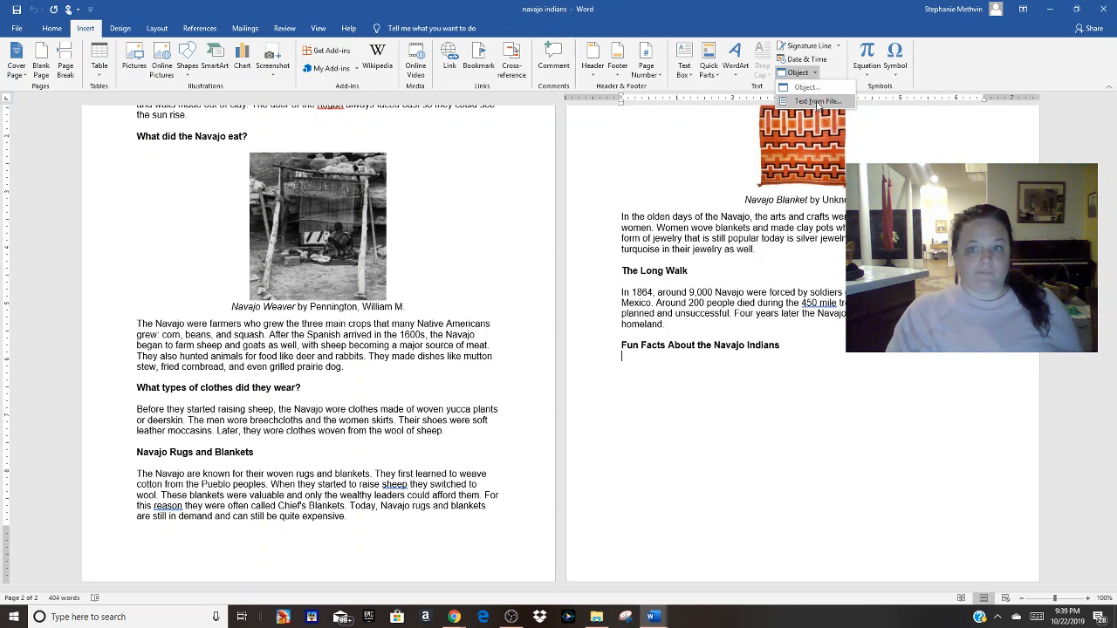
pyautogui.click(818, 103)
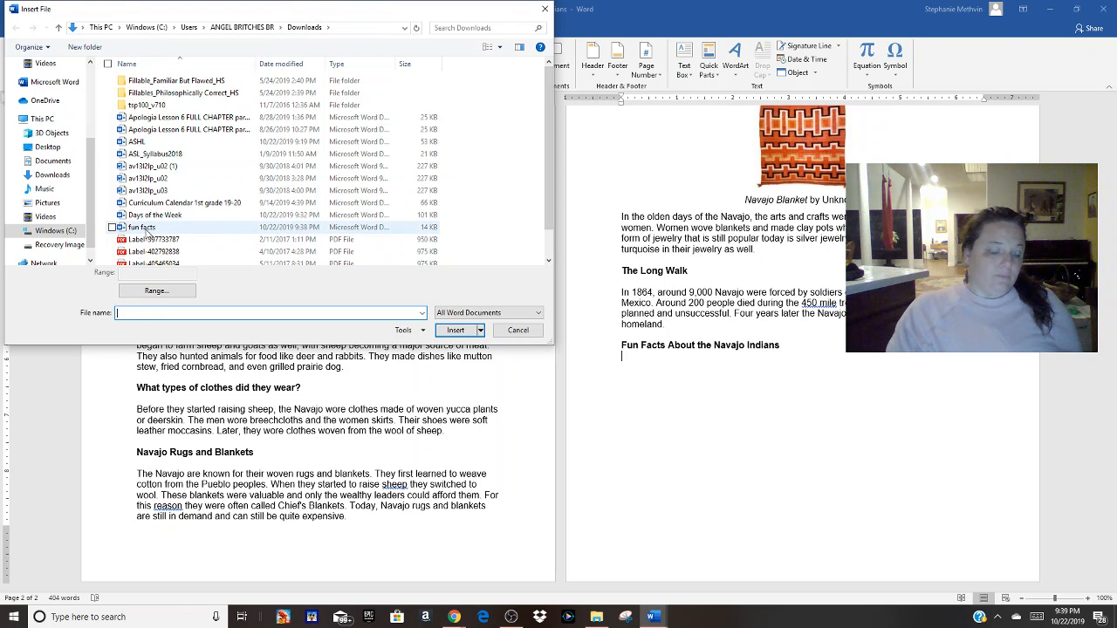
pyautogui.click(131, 229)
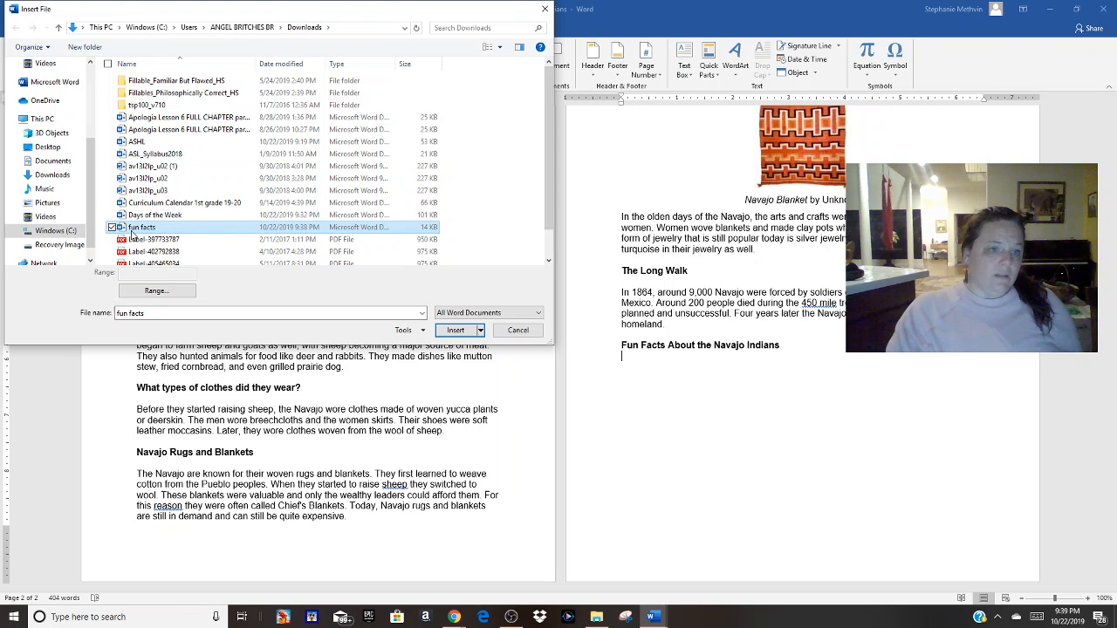
pyautogui.click(454, 330)
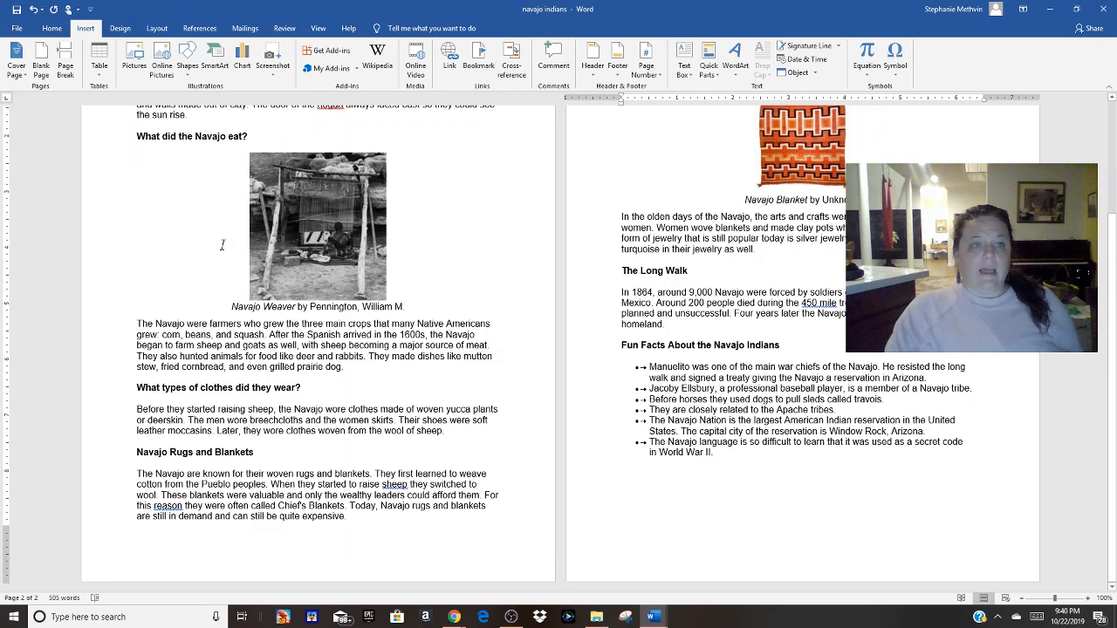
# Step: Turn off the always-shown tab characters in Word's display options
pyautogui.click(16, 28)
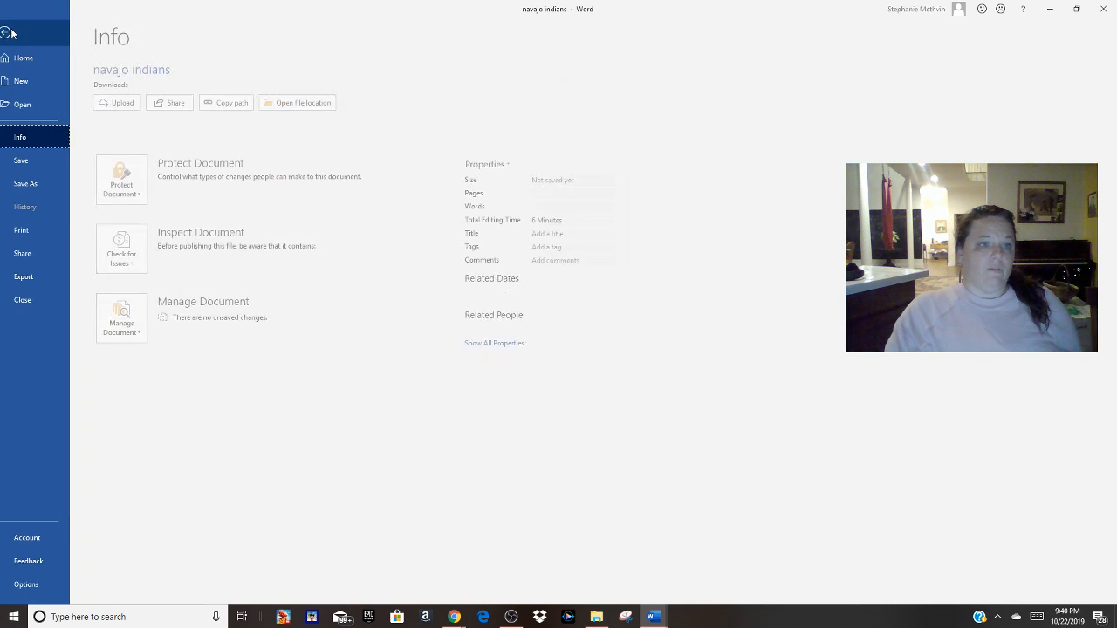
pyautogui.click(37, 584)
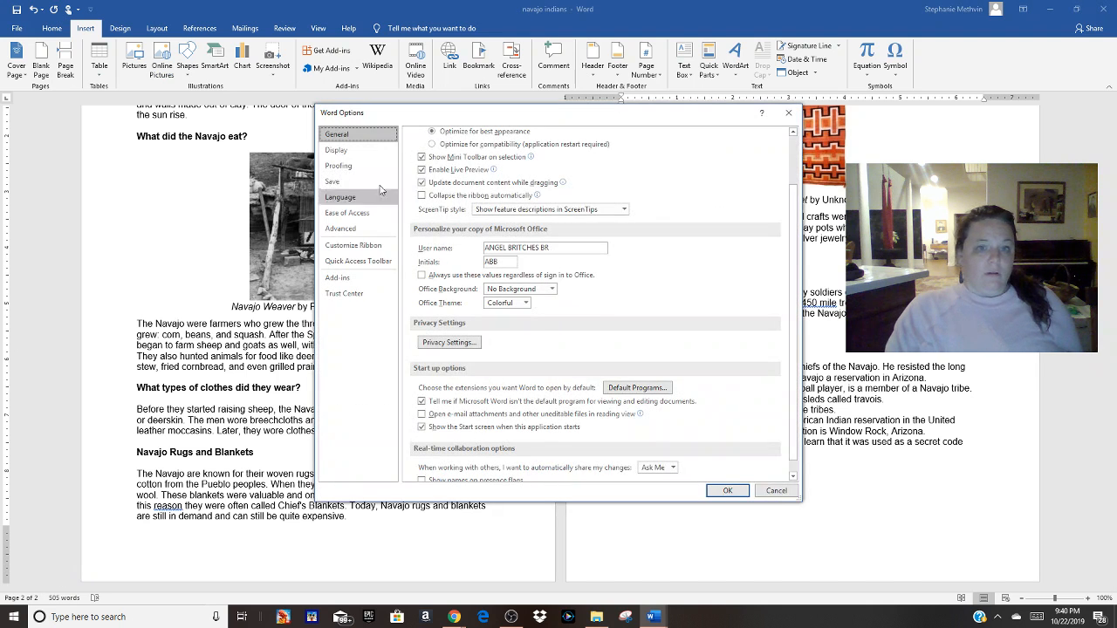
pyautogui.click(358, 152)
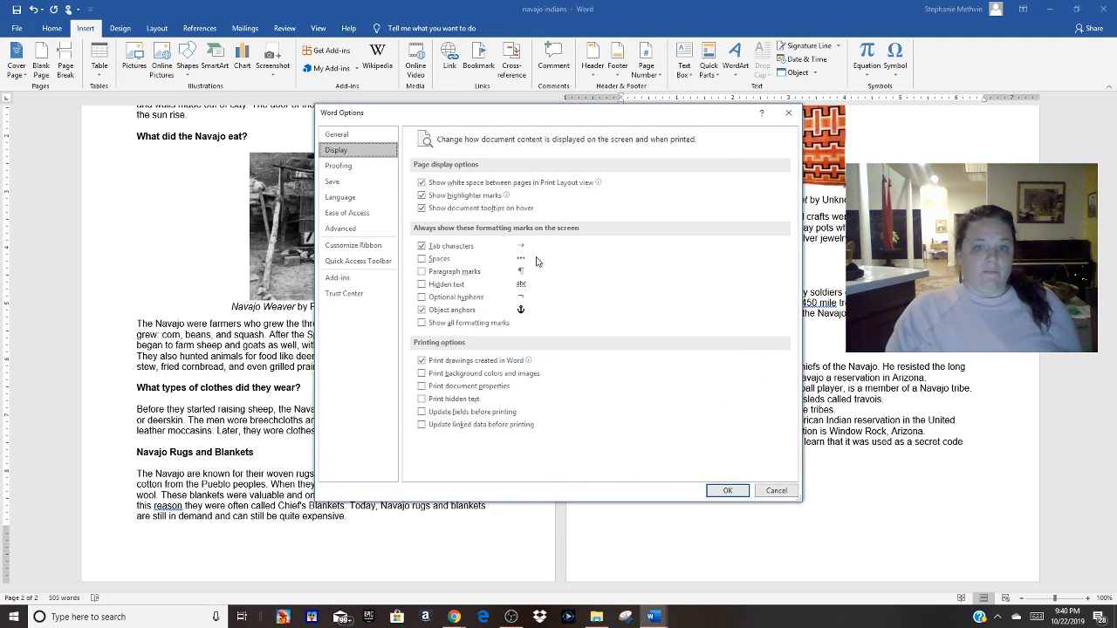
pyautogui.click(421, 247)
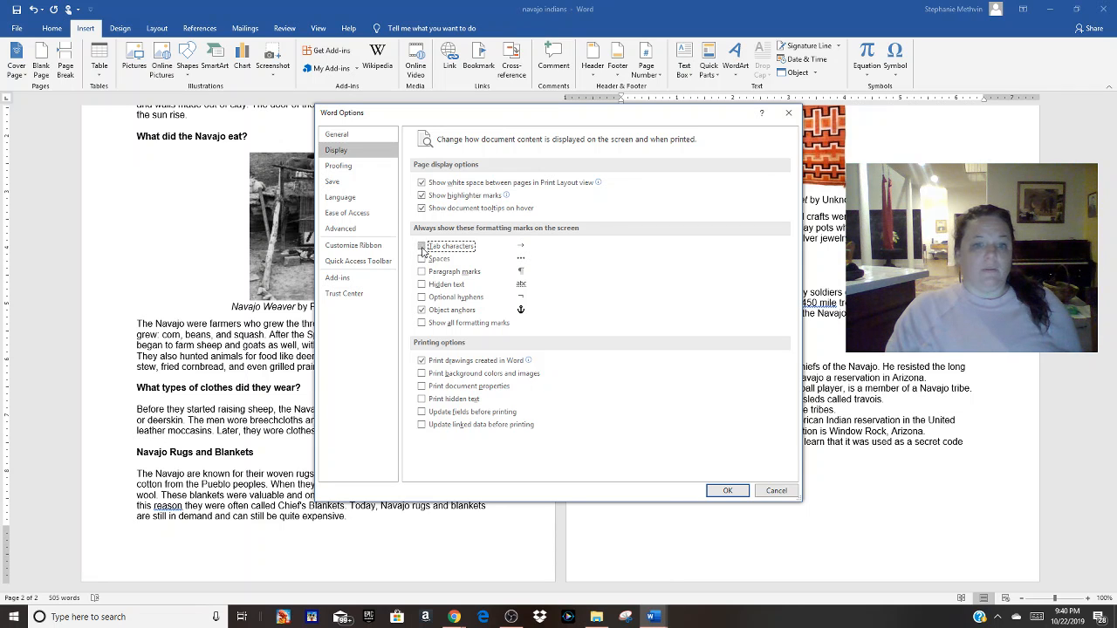
pyautogui.click(726, 491)
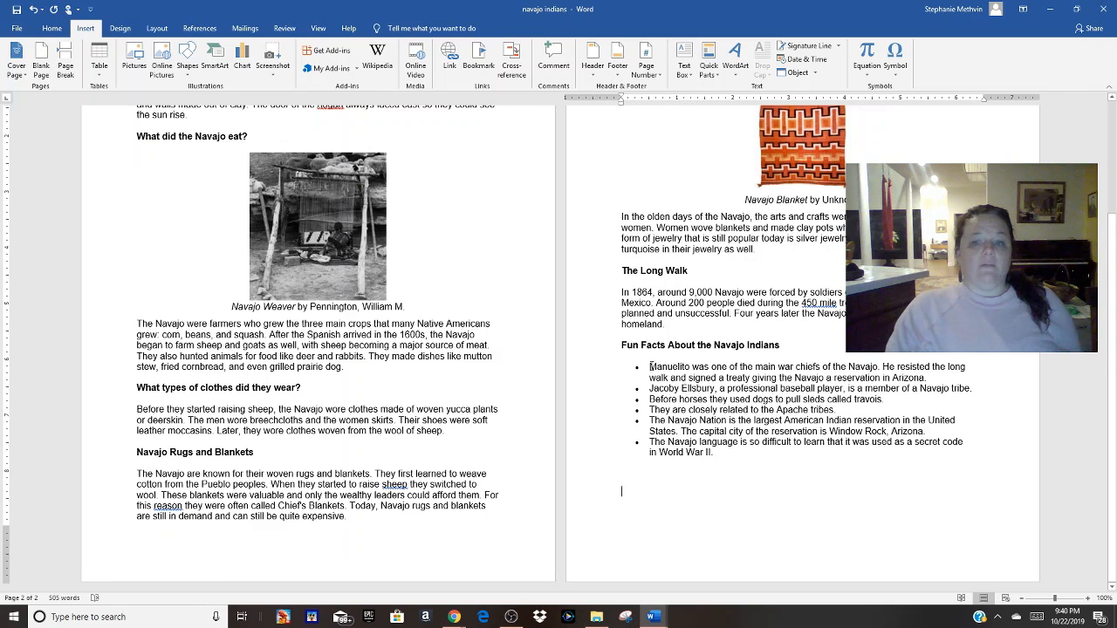
pyautogui.scroll(1, 794, 403)
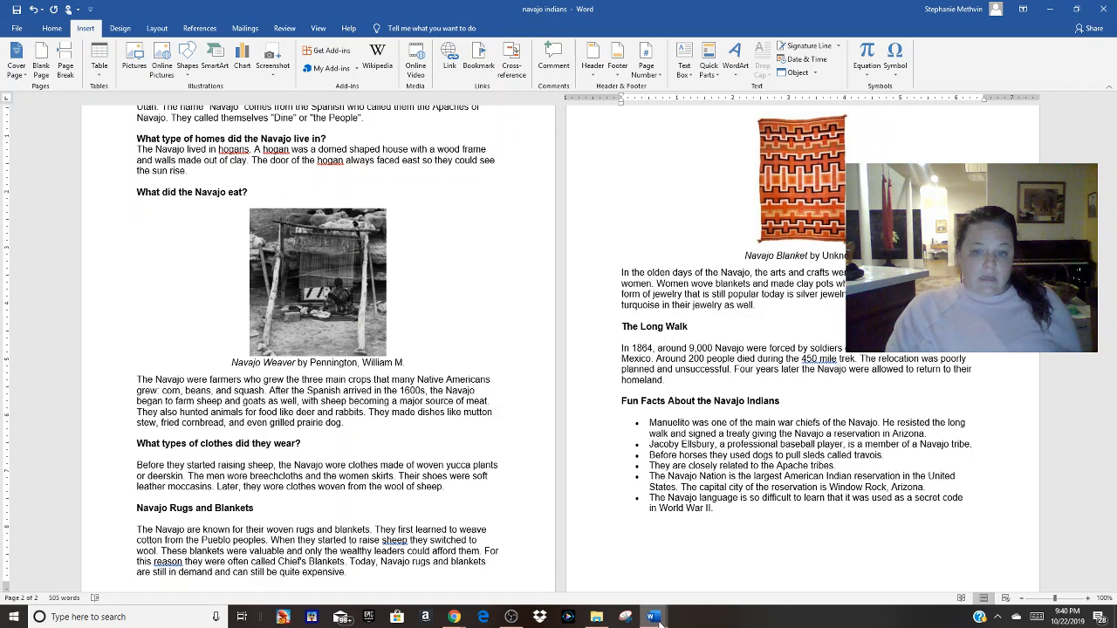
# Step: Switch to Chrome and open the Project 3 forum message for editing
pyautogui.click(14, 29)
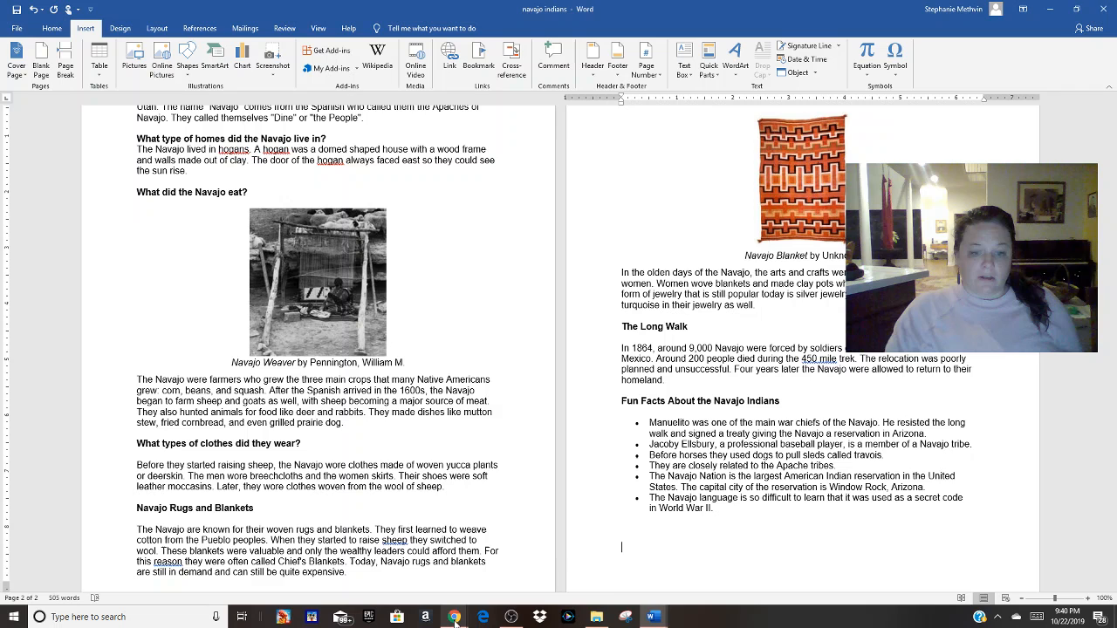
pyautogui.click(451, 617)
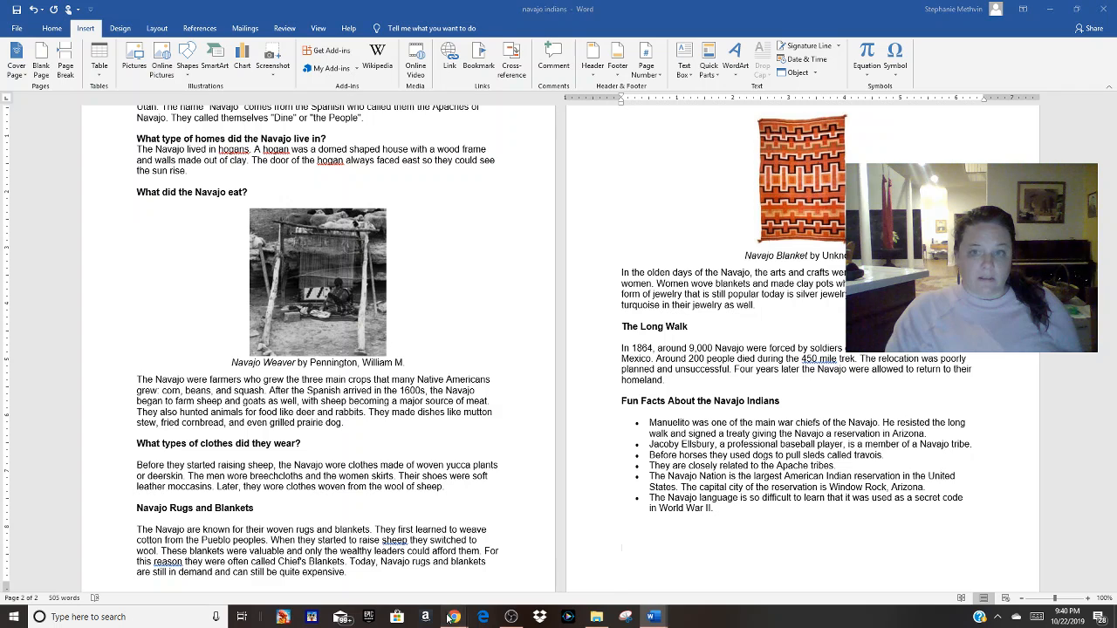
pyautogui.click(356, 563)
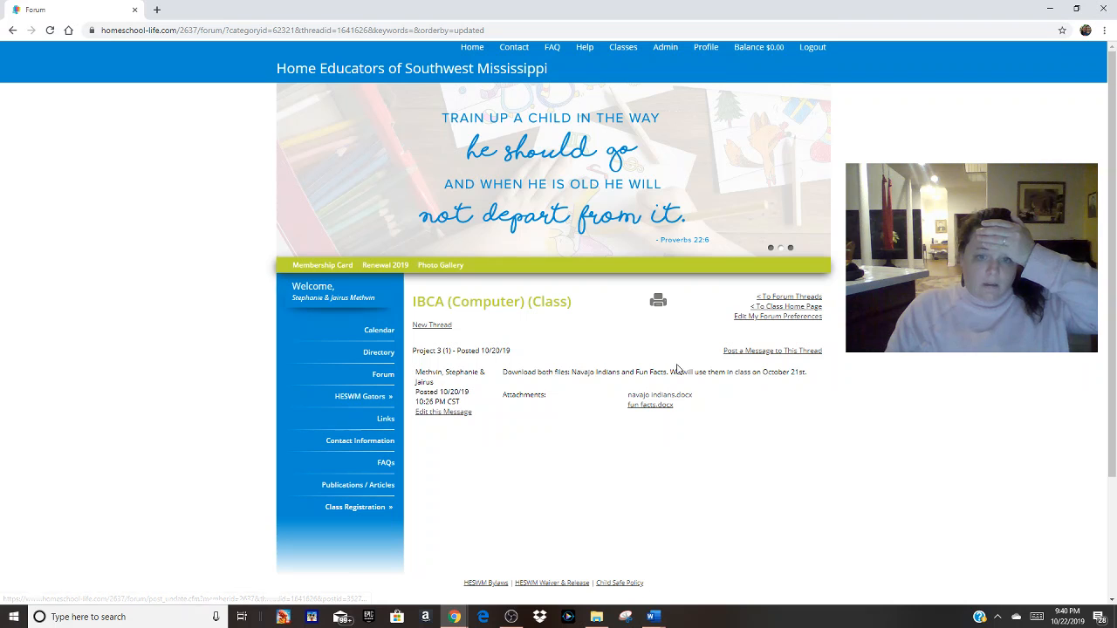
pyautogui.click(448, 411)
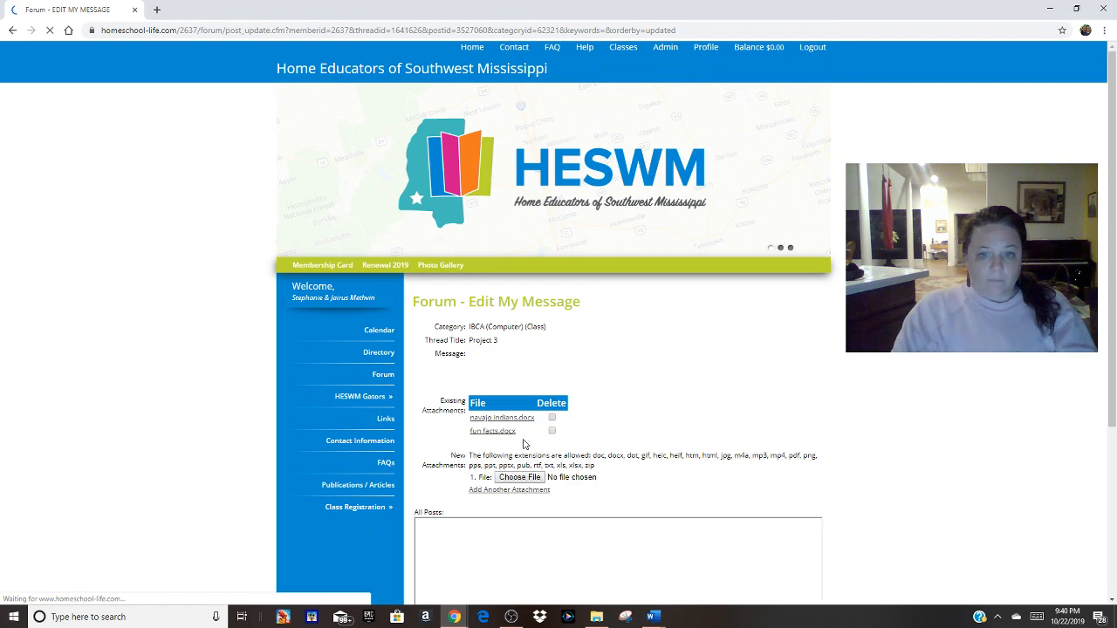
# Step: Above the existing message text, add "Download both files. Open Navajo Indians and insert the text from file from funfacts.docx."
pyautogui.click(424, 460)
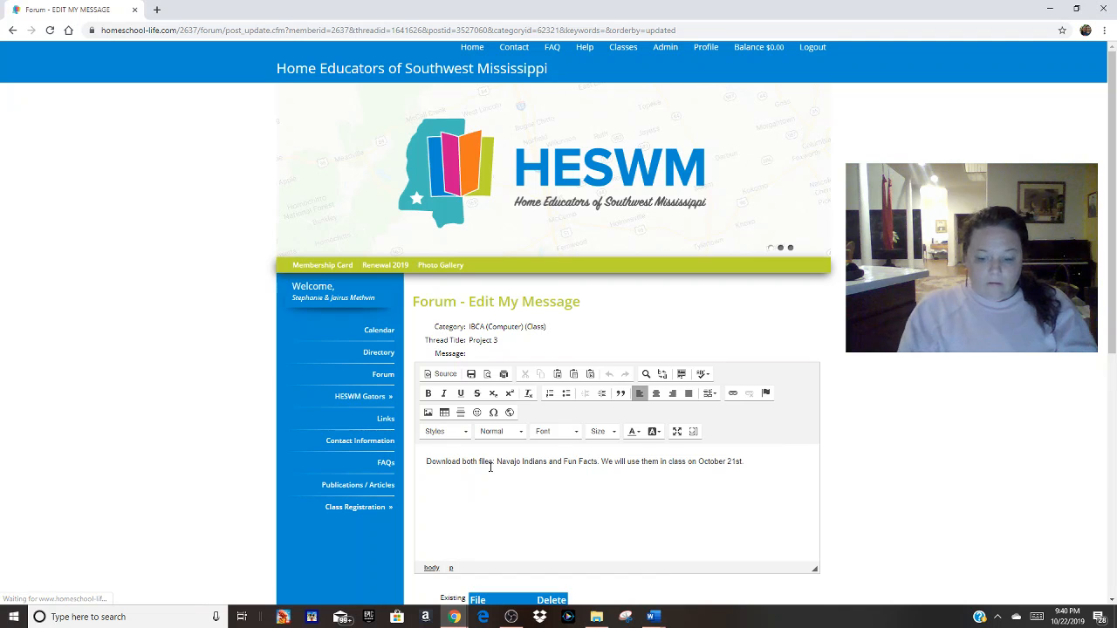
pyautogui.press('Return')
pyautogui.press('Return')
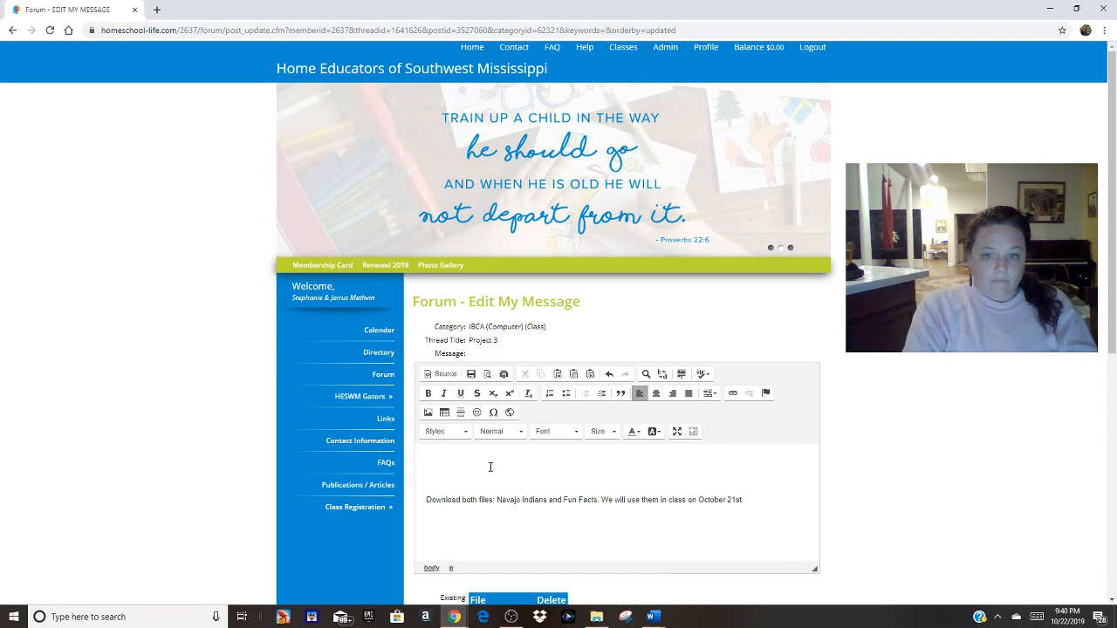
pyautogui.write('Download both fil')
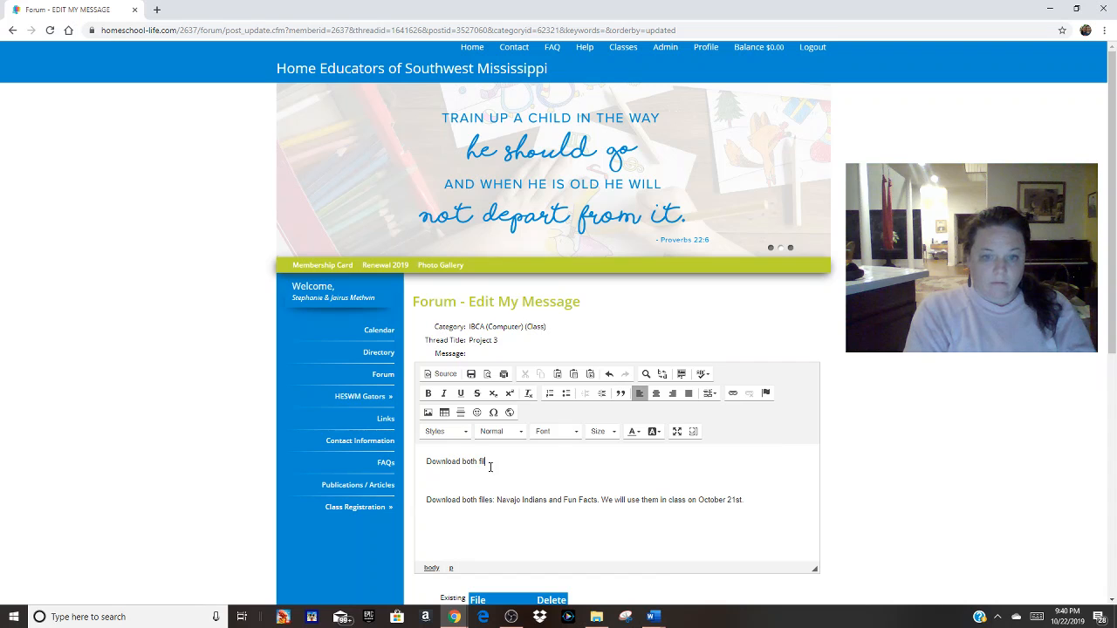
pyautogui.write('es. Open NavaJO ')
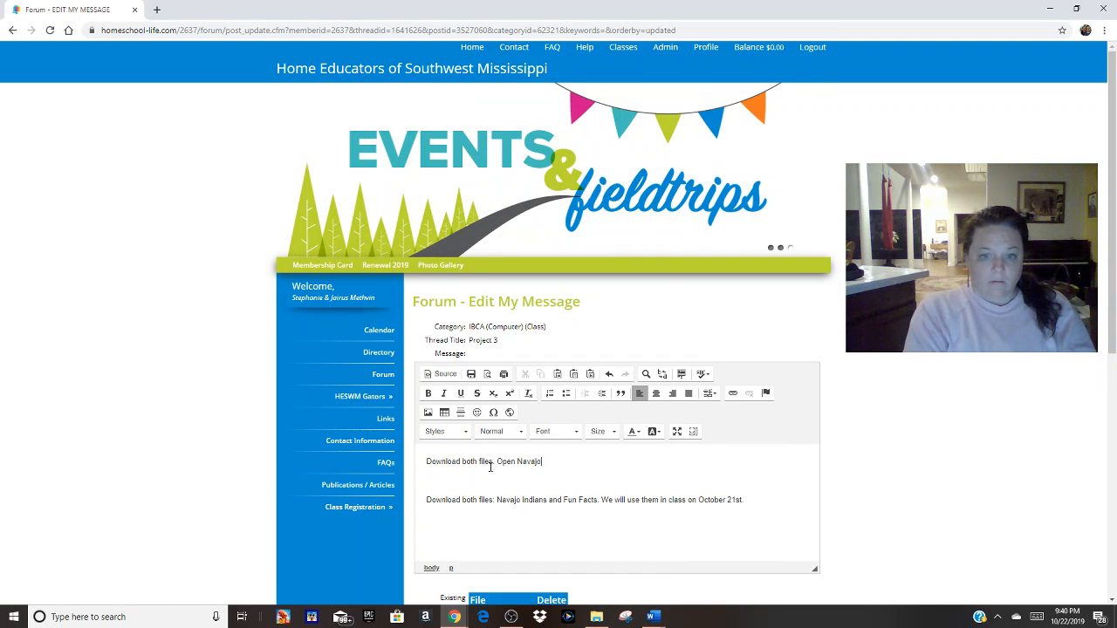
pyautogui.write('Indians and insert the text from file')
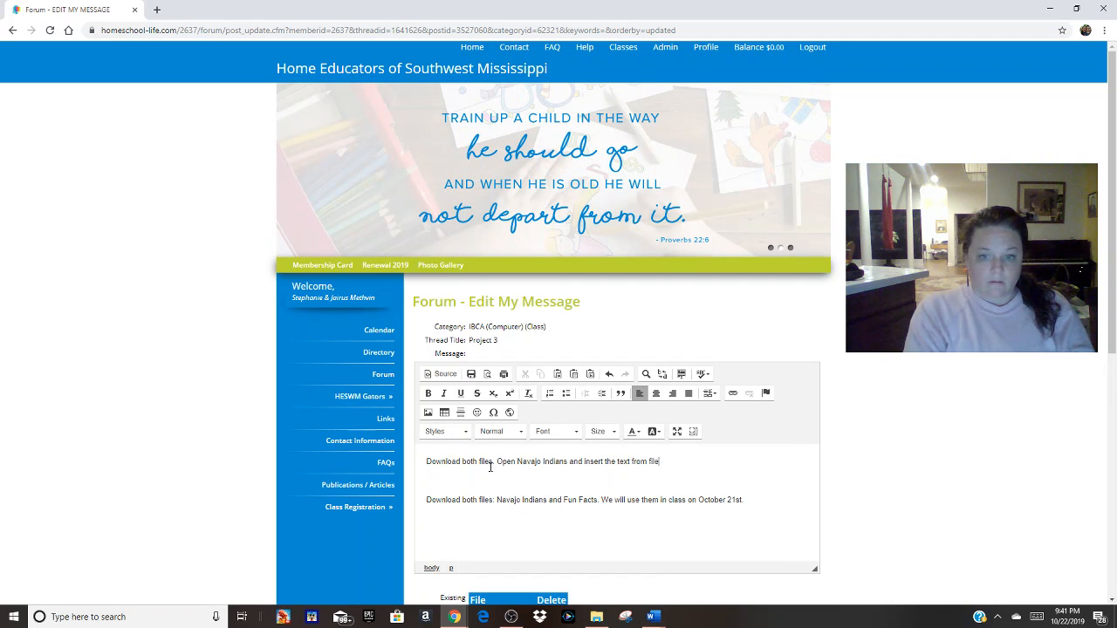
pyautogui.write('from')
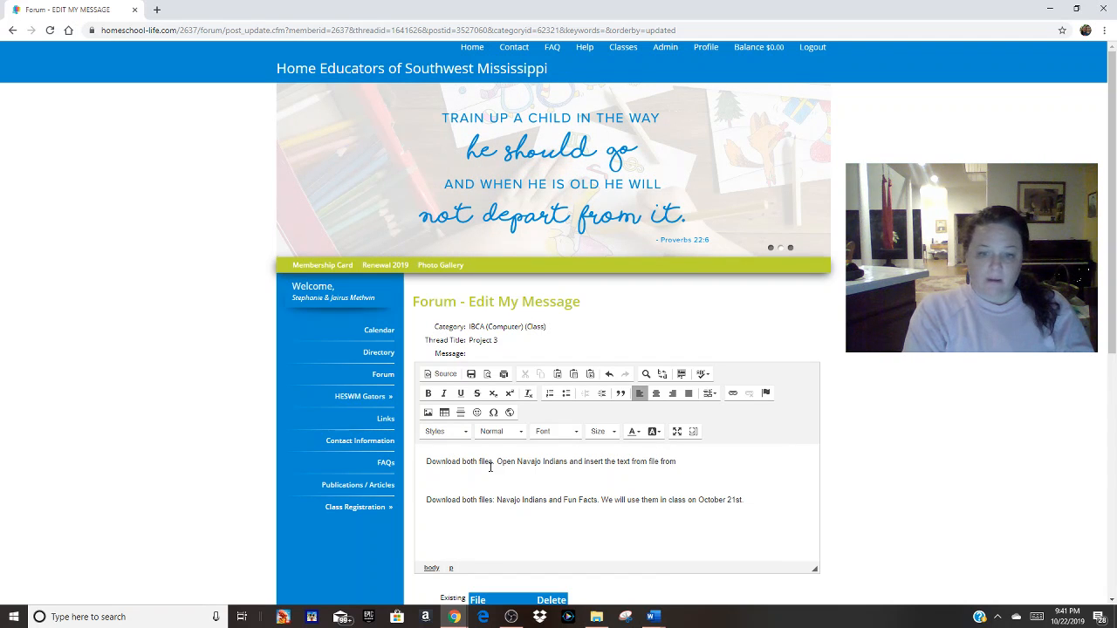
pyautogui.write(' Fun')
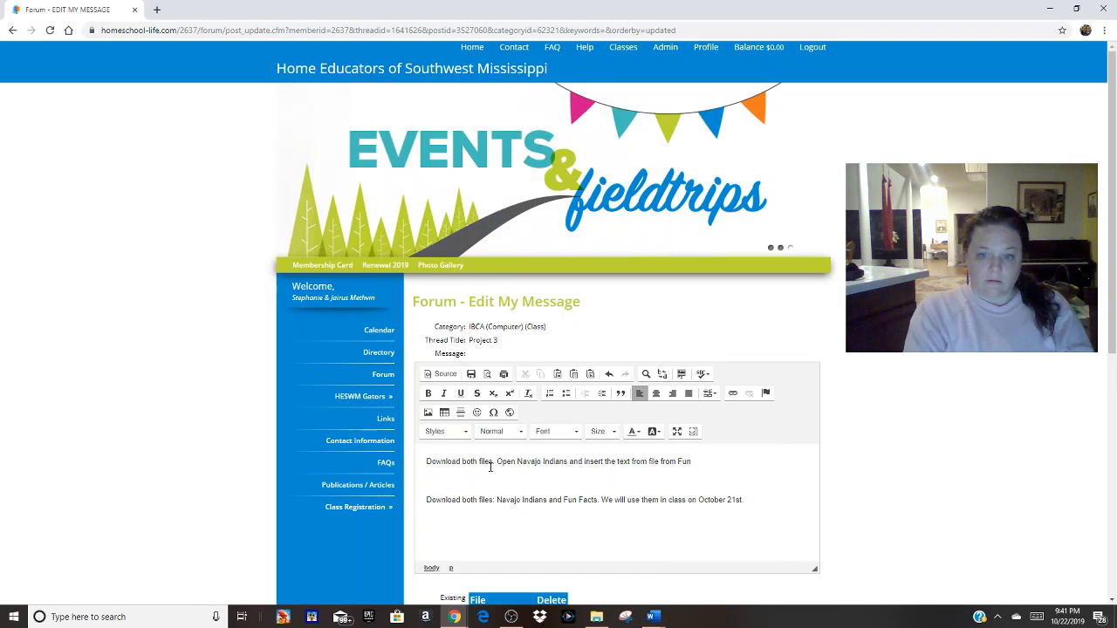
pyautogui.write('facts.')
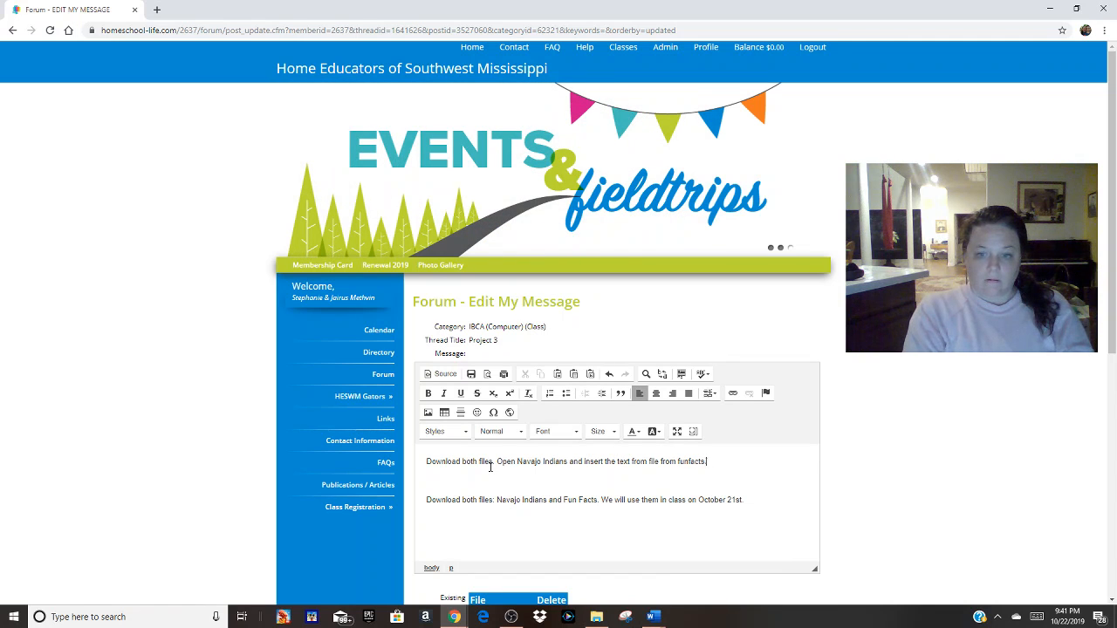
pyautogui.write('docx')
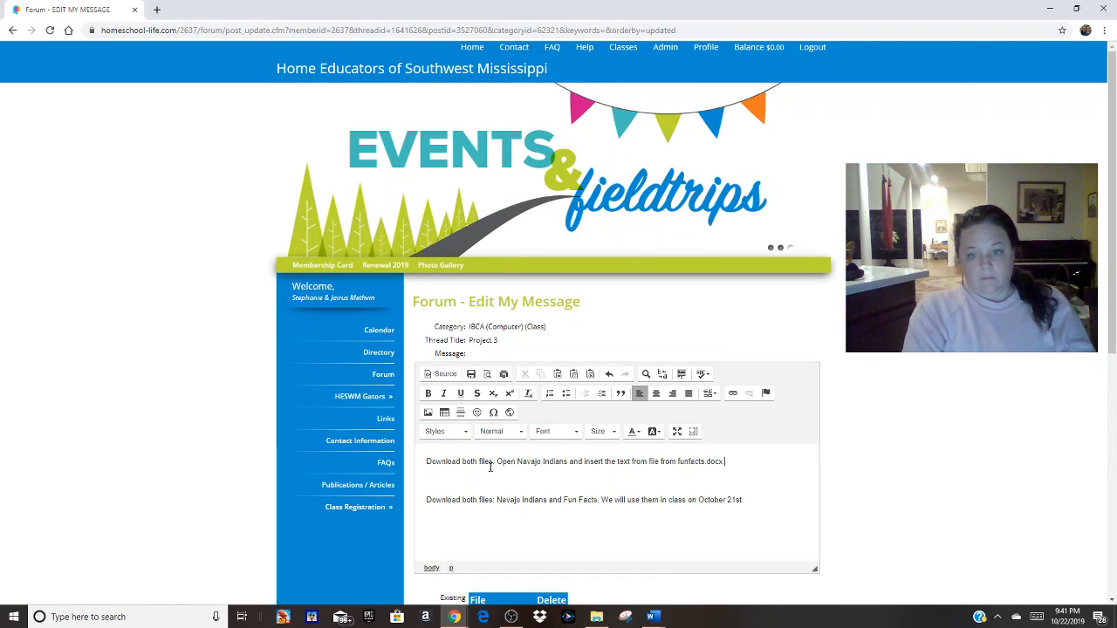
# Step: Continue the new paragraph with "You will find that command under Insert>Object>"
pyautogui.write('. You will find')
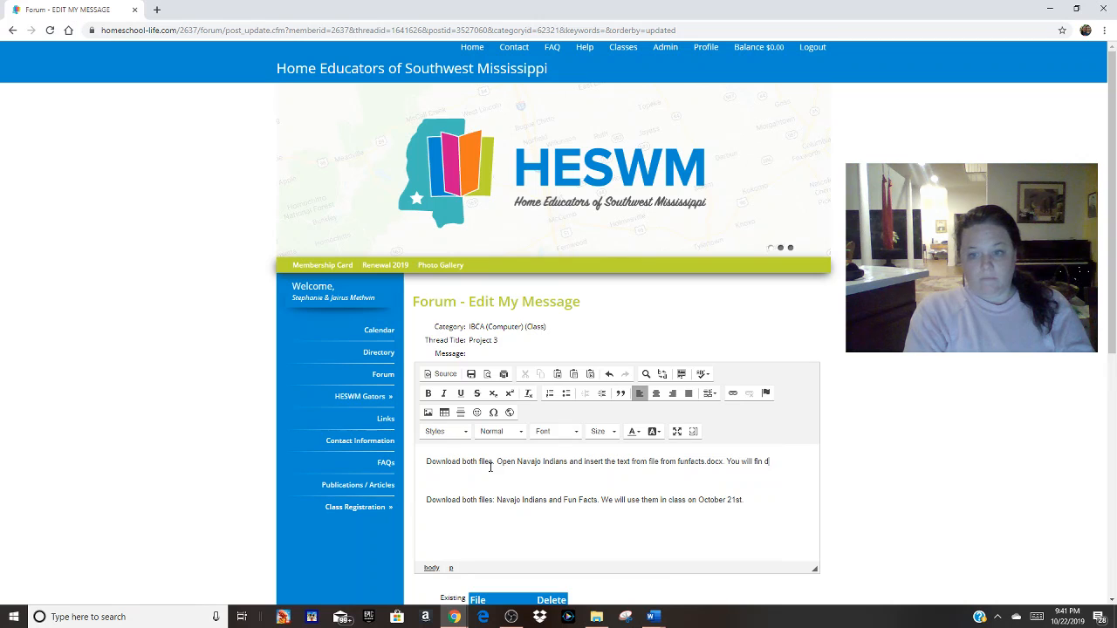
pyautogui.write(' that command')
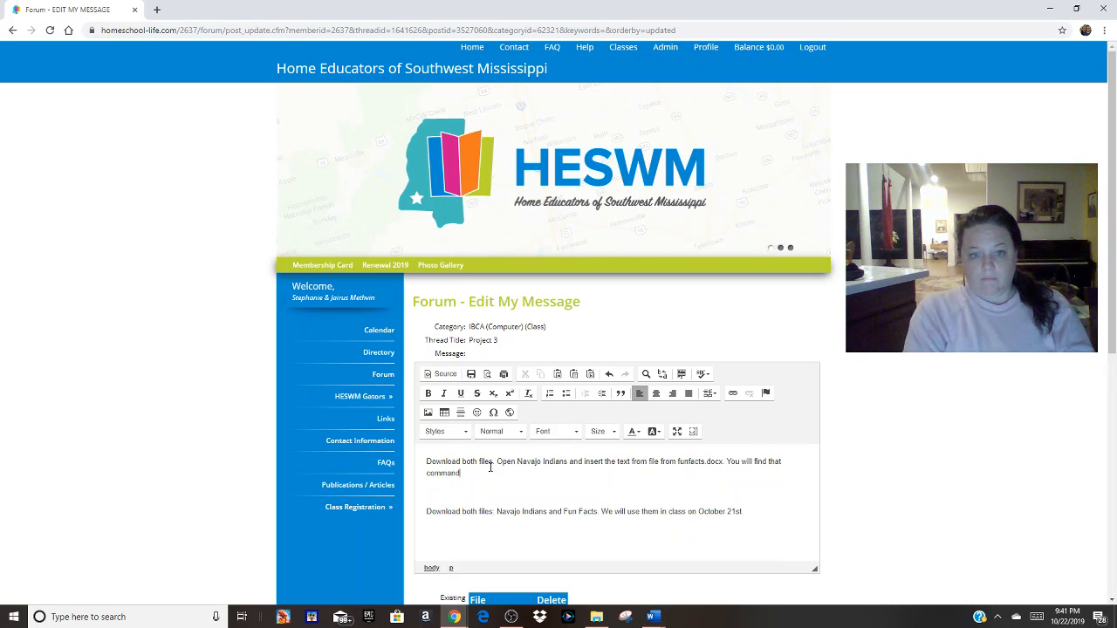
pyautogui.write(' under "')
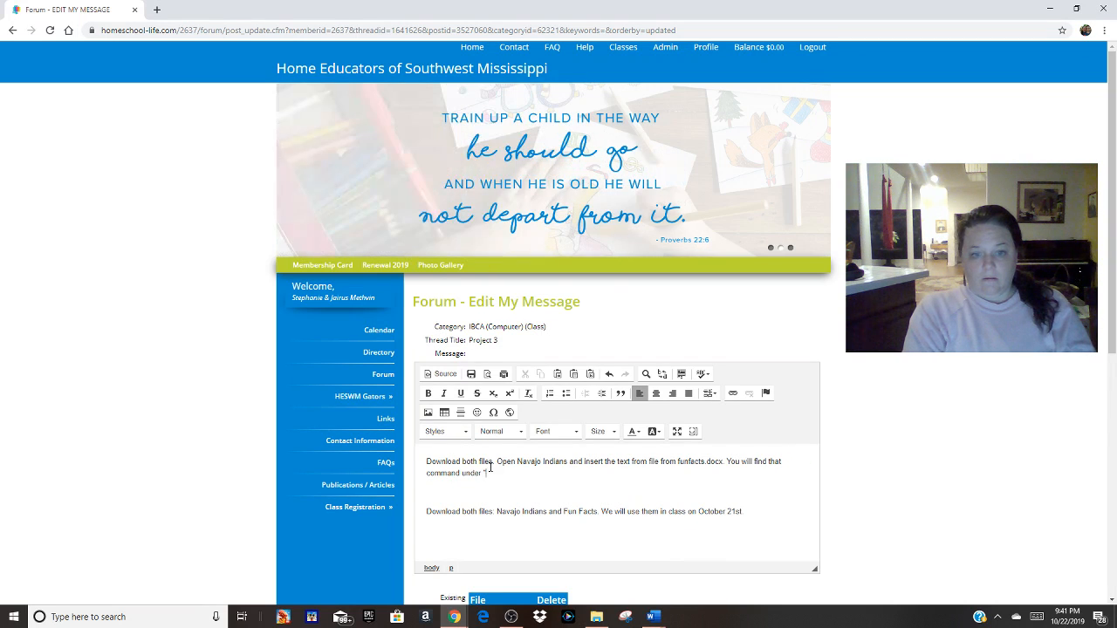
pyautogui.write('Insert')
pyautogui.press('BackSpace')
pyautogui.press('BackSpace')
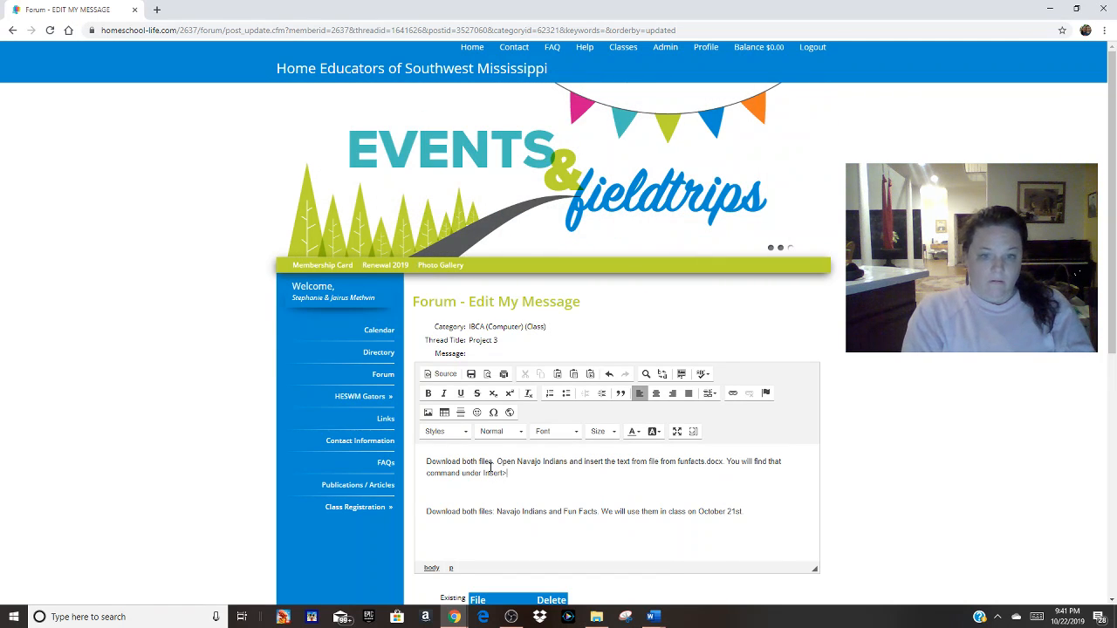
pyautogui.write('rt>Object')
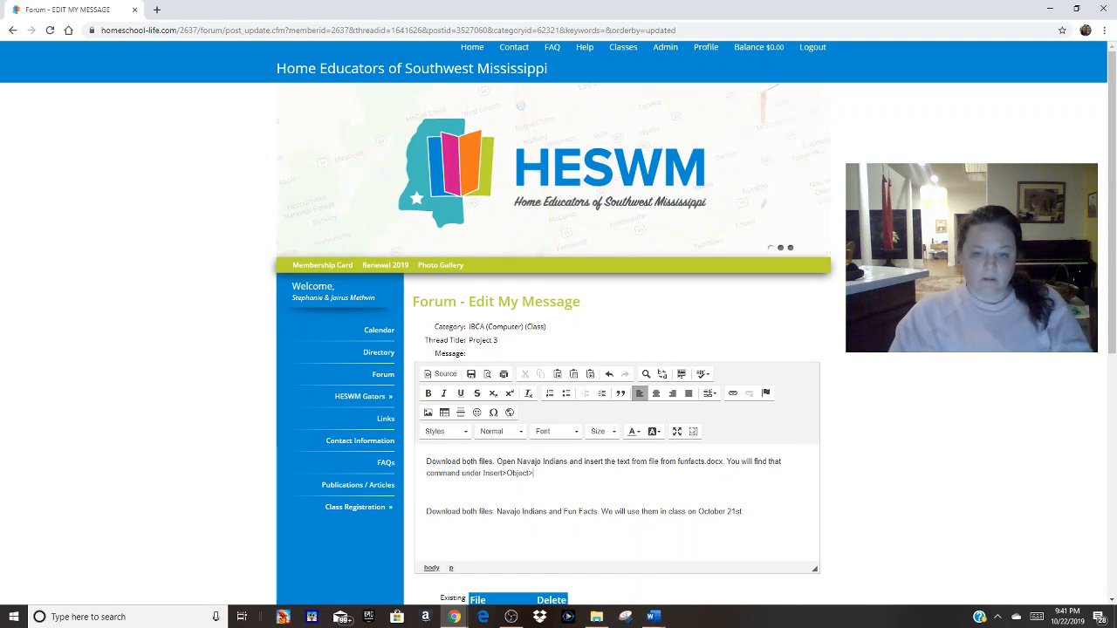
pyautogui.write('>')
# Step: Switch to the navajo indians document in Word and check the choices offered by the Object insert command
pyautogui.click(652, 619)
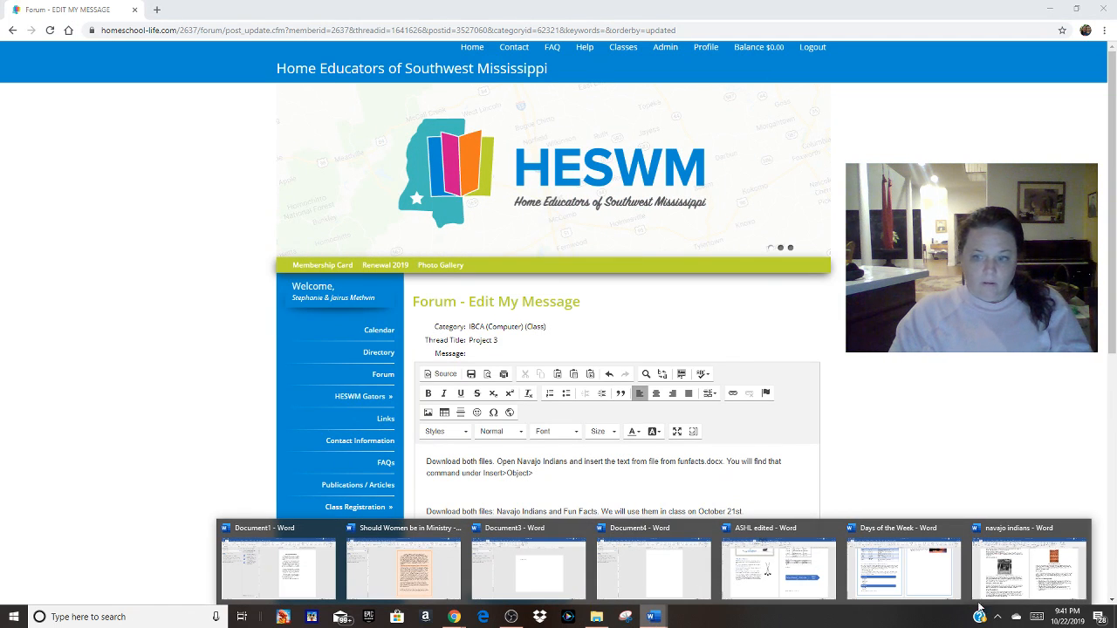
pyautogui.click(1003, 571)
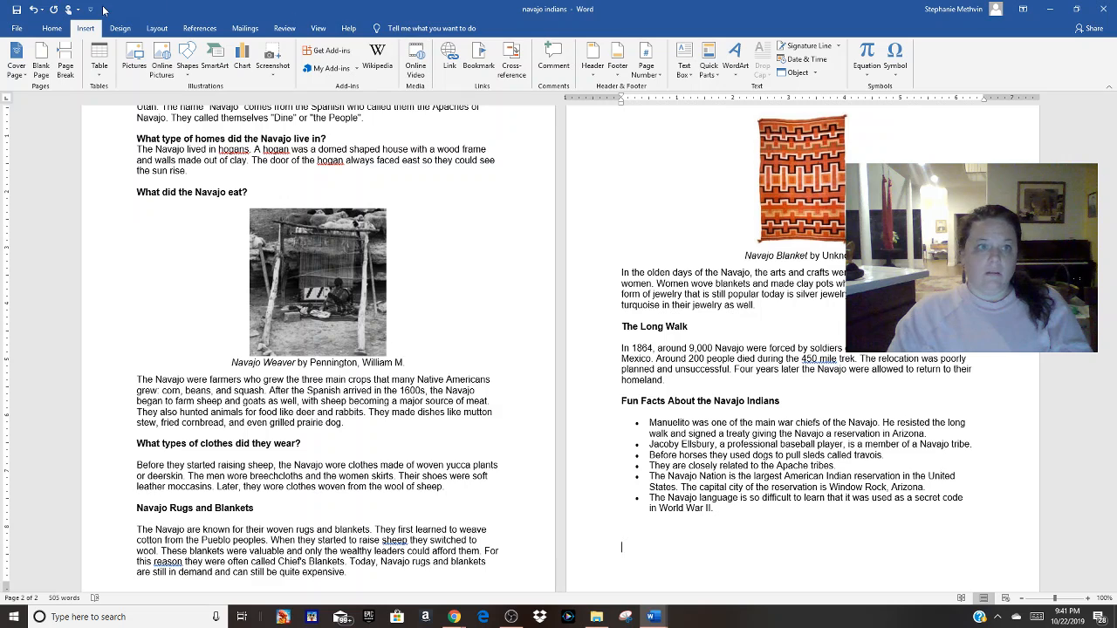
pyautogui.click(815, 72)
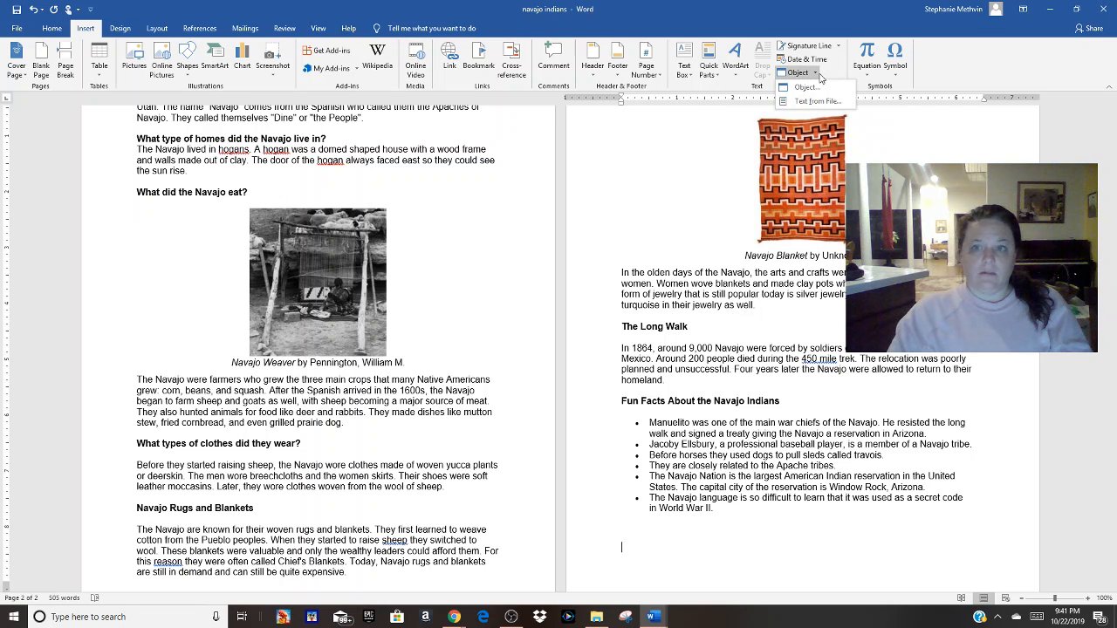
pyautogui.click(818, 75)
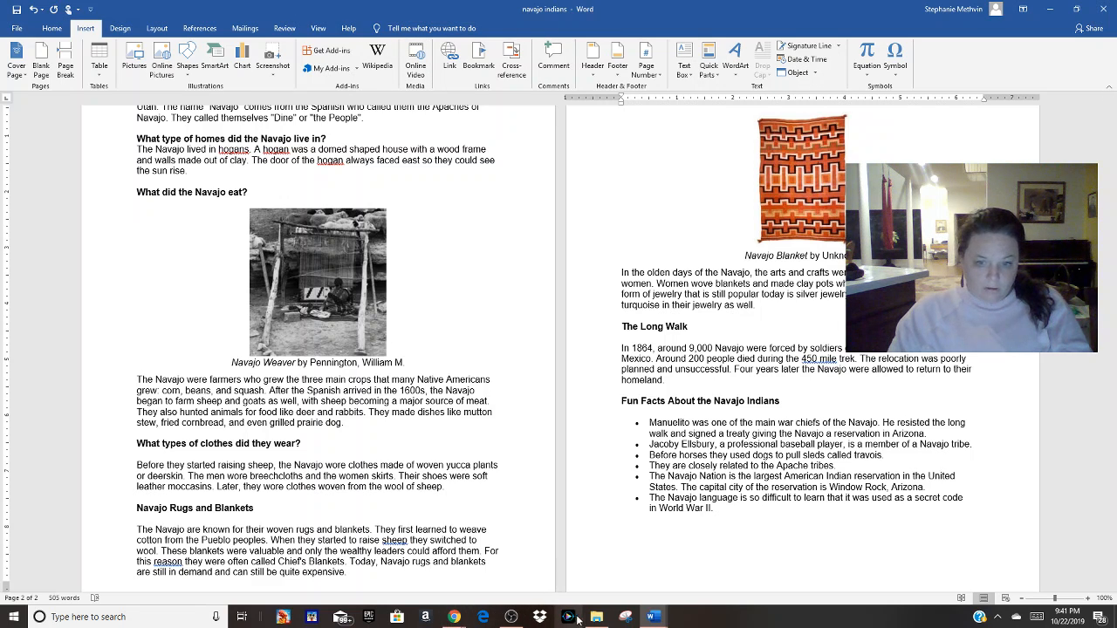
# Step: Return to the forum message in Chrome and complete the command path with "Text from File"
pyautogui.moveTo(455, 616)
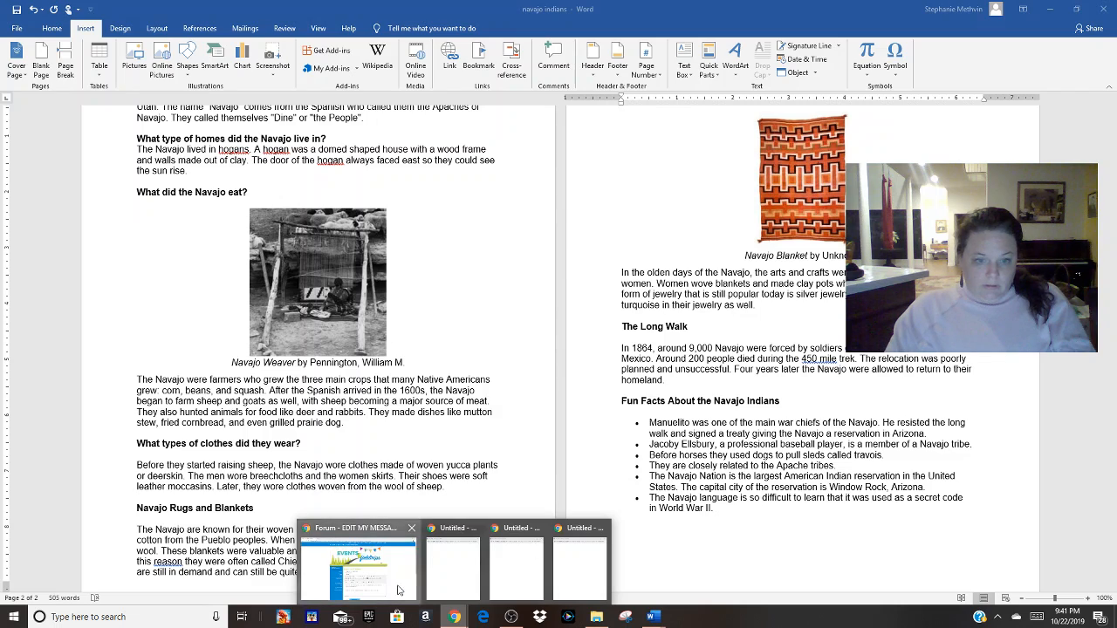
pyautogui.click(398, 590)
pyautogui.click(567, 474)
pyautogui.write('Te')
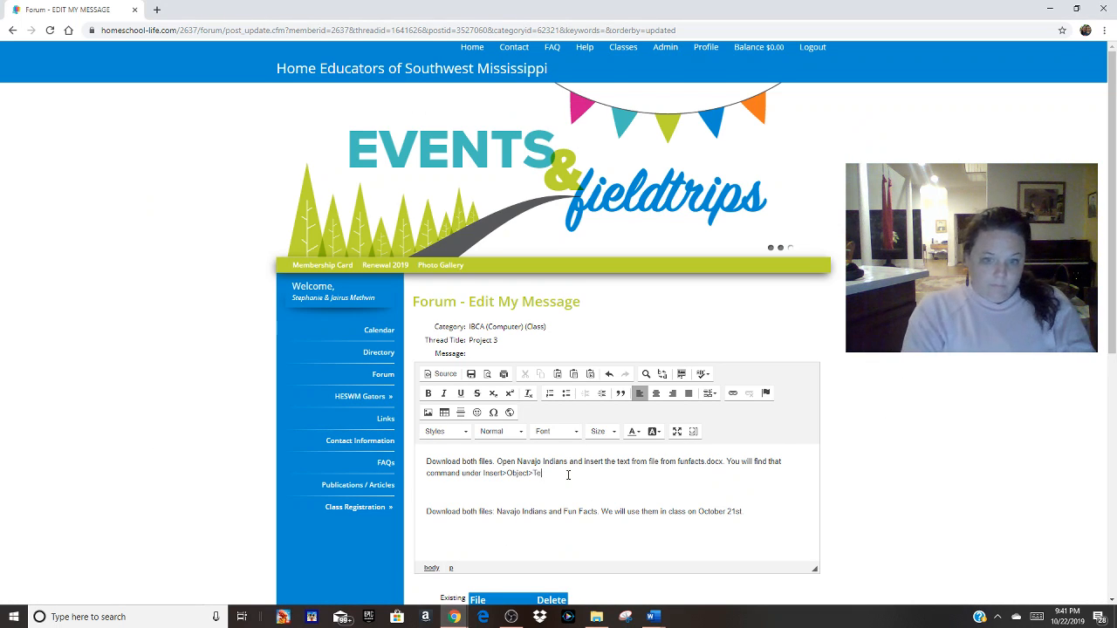
pyautogui.write('xt from File')
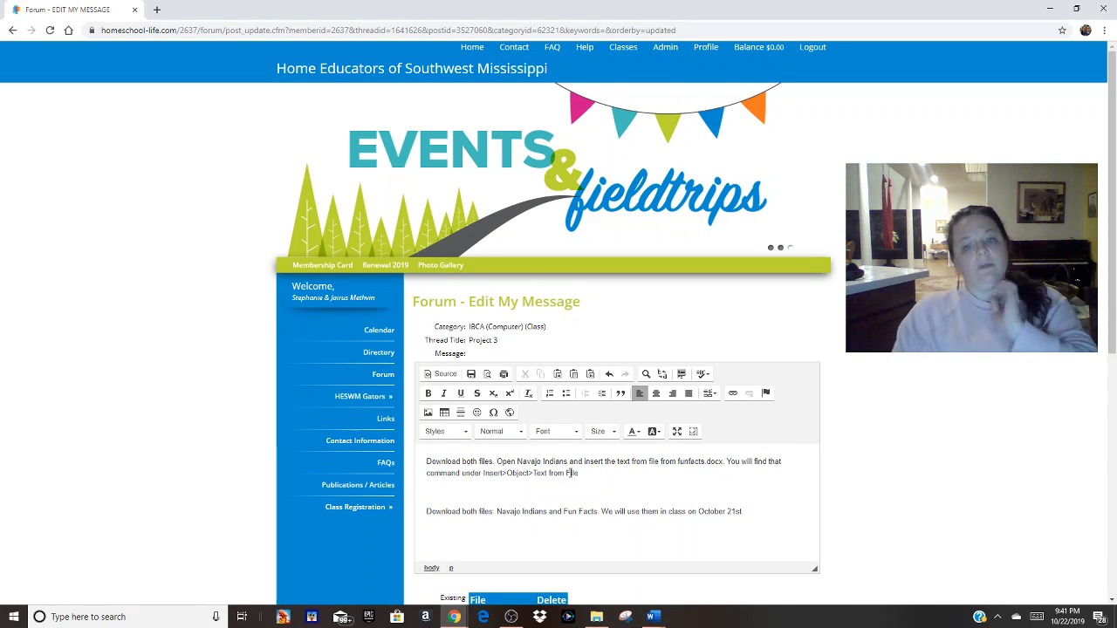
# Step: Submit the update to the Project 3 forum message
pyautogui.scroll(-2, 1114, 286)
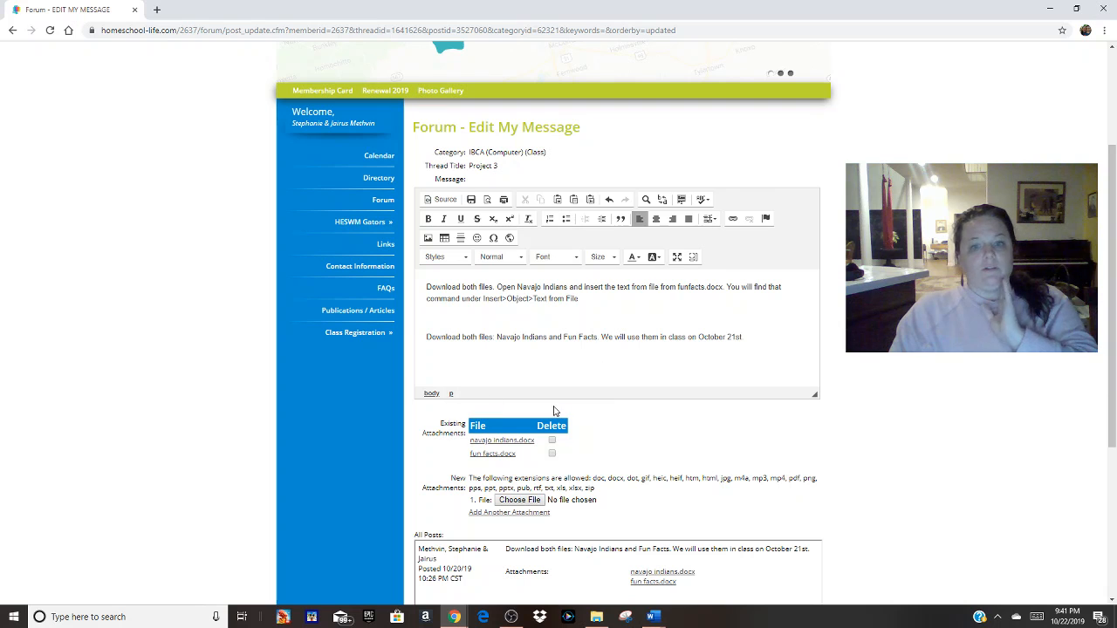
pyautogui.scroll(-3, 1114, 384)
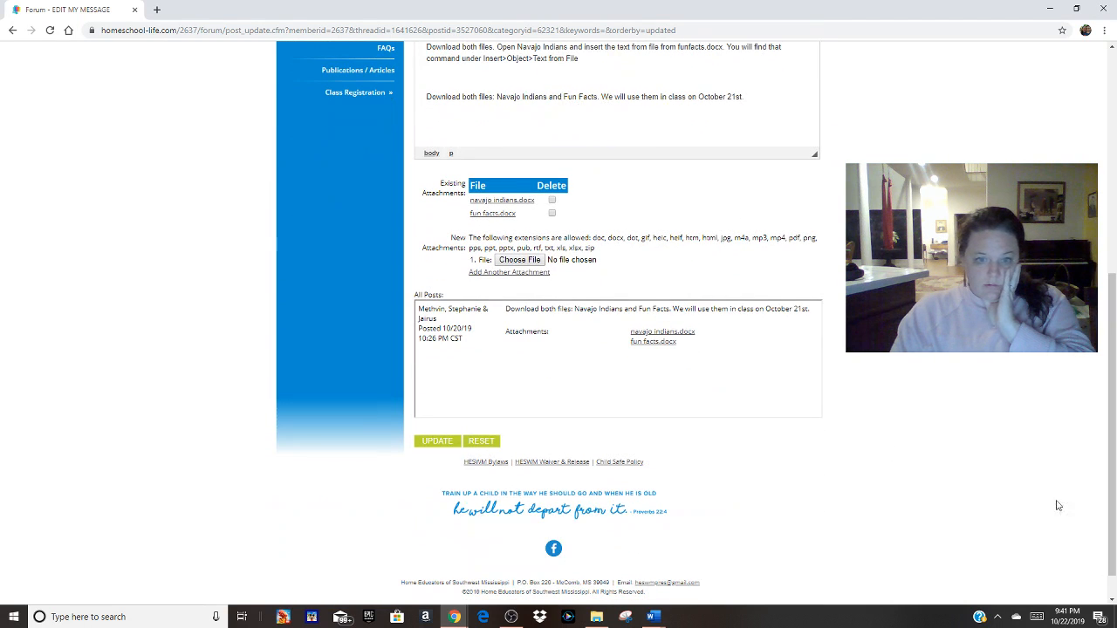
pyautogui.click(445, 442)
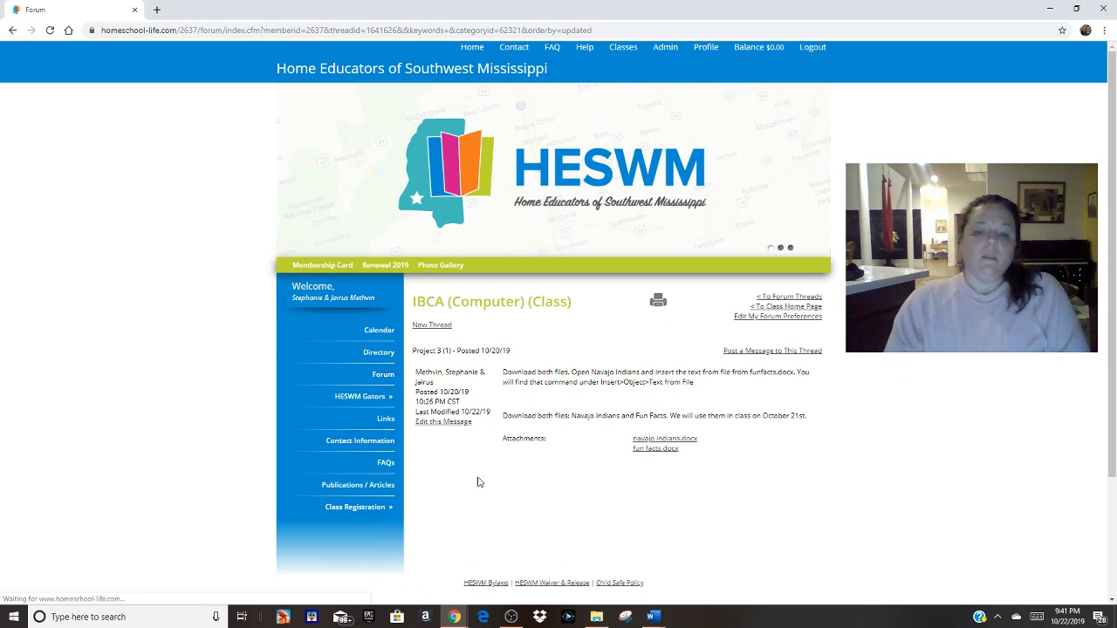
pyautogui.click(511, 617)
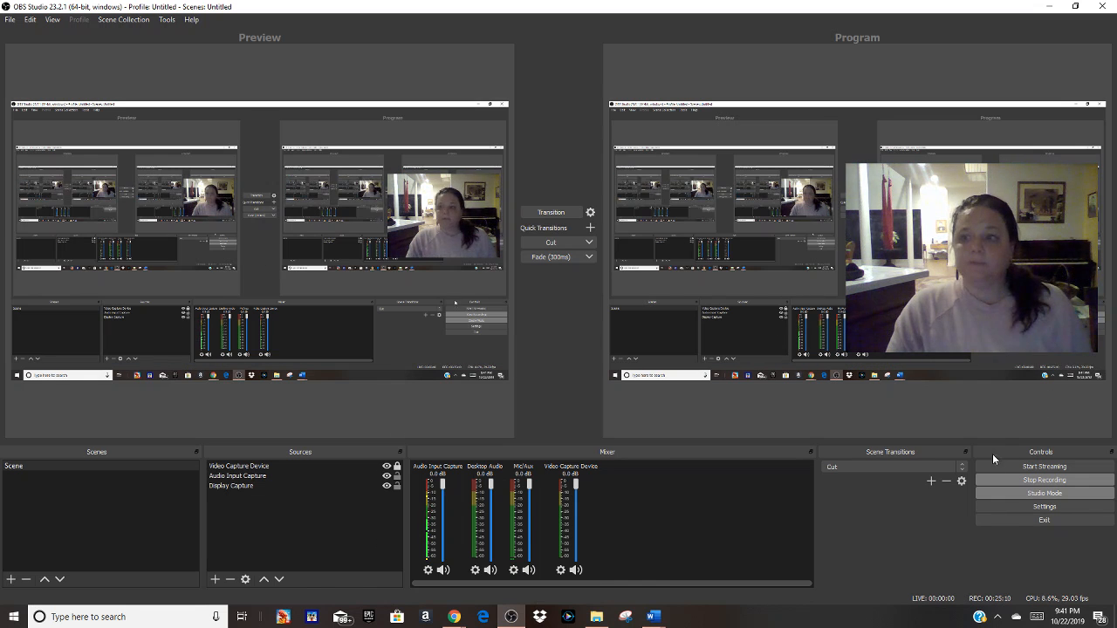